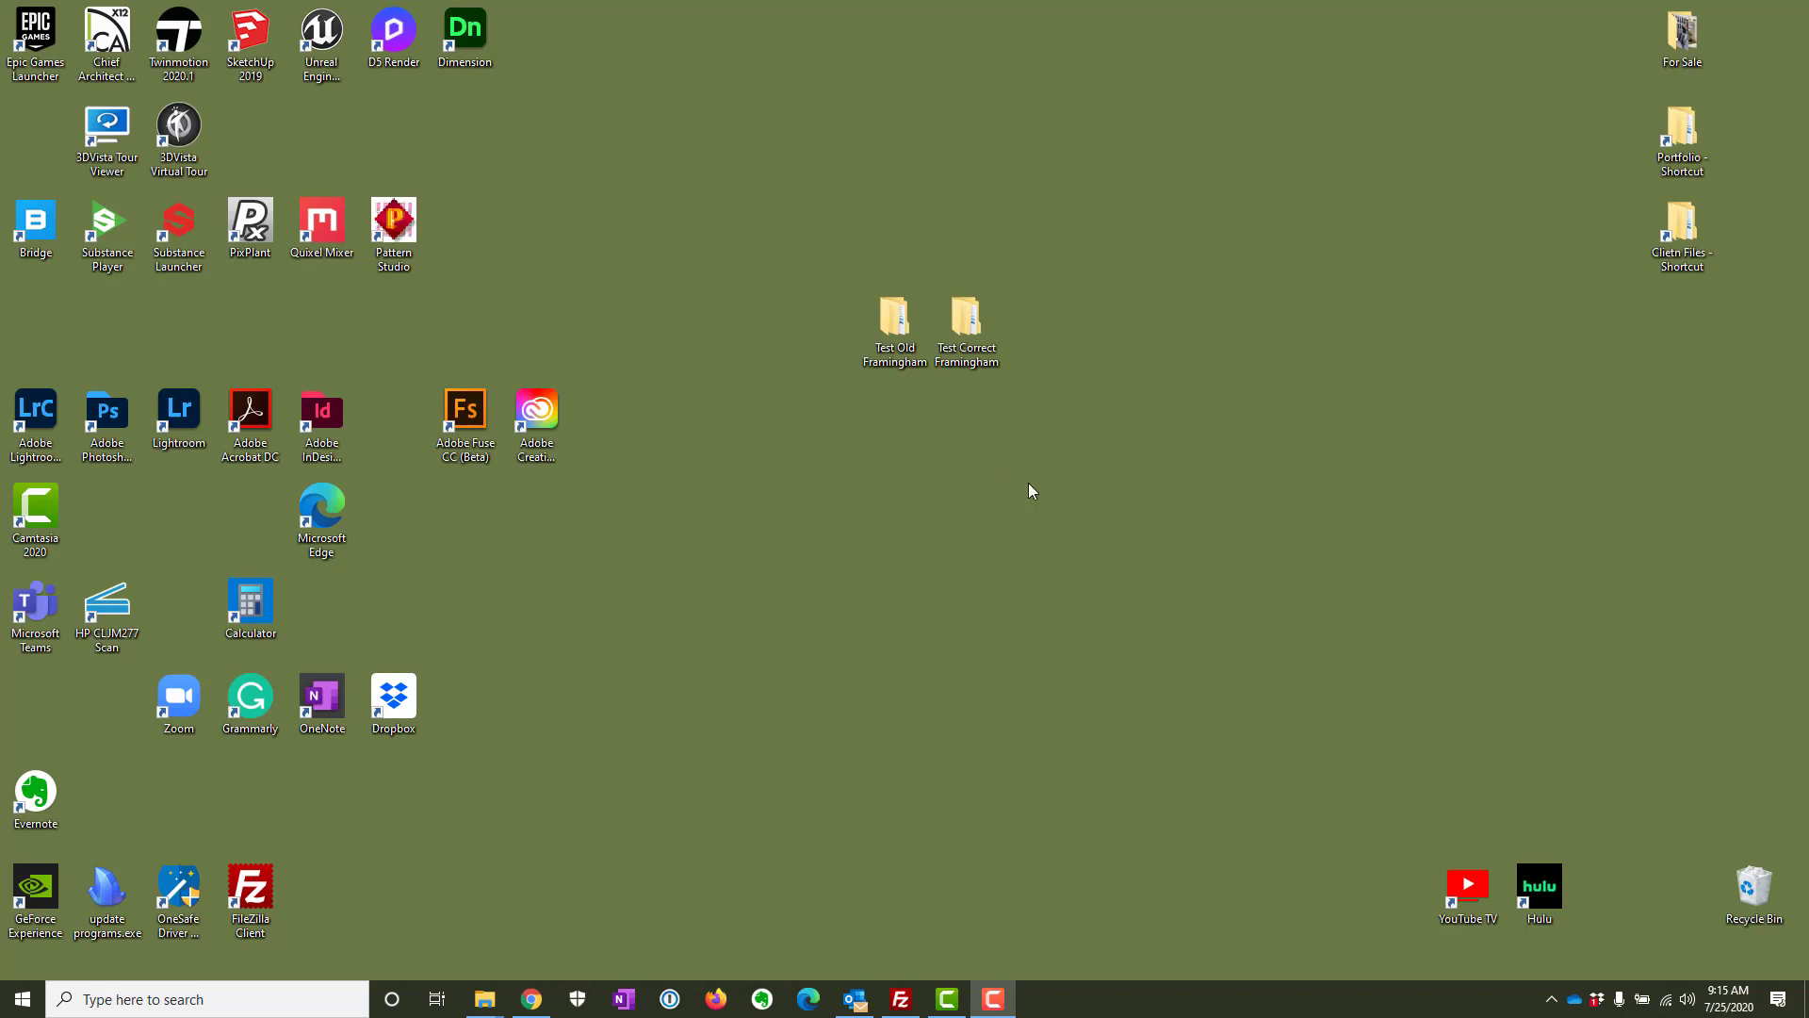
- Move Test Old Framingham lower and place Test Correct Framingham right beside it
left_click_drag(895, 375, 828, 454)
left_click_drag(965, 360, 977, 370)
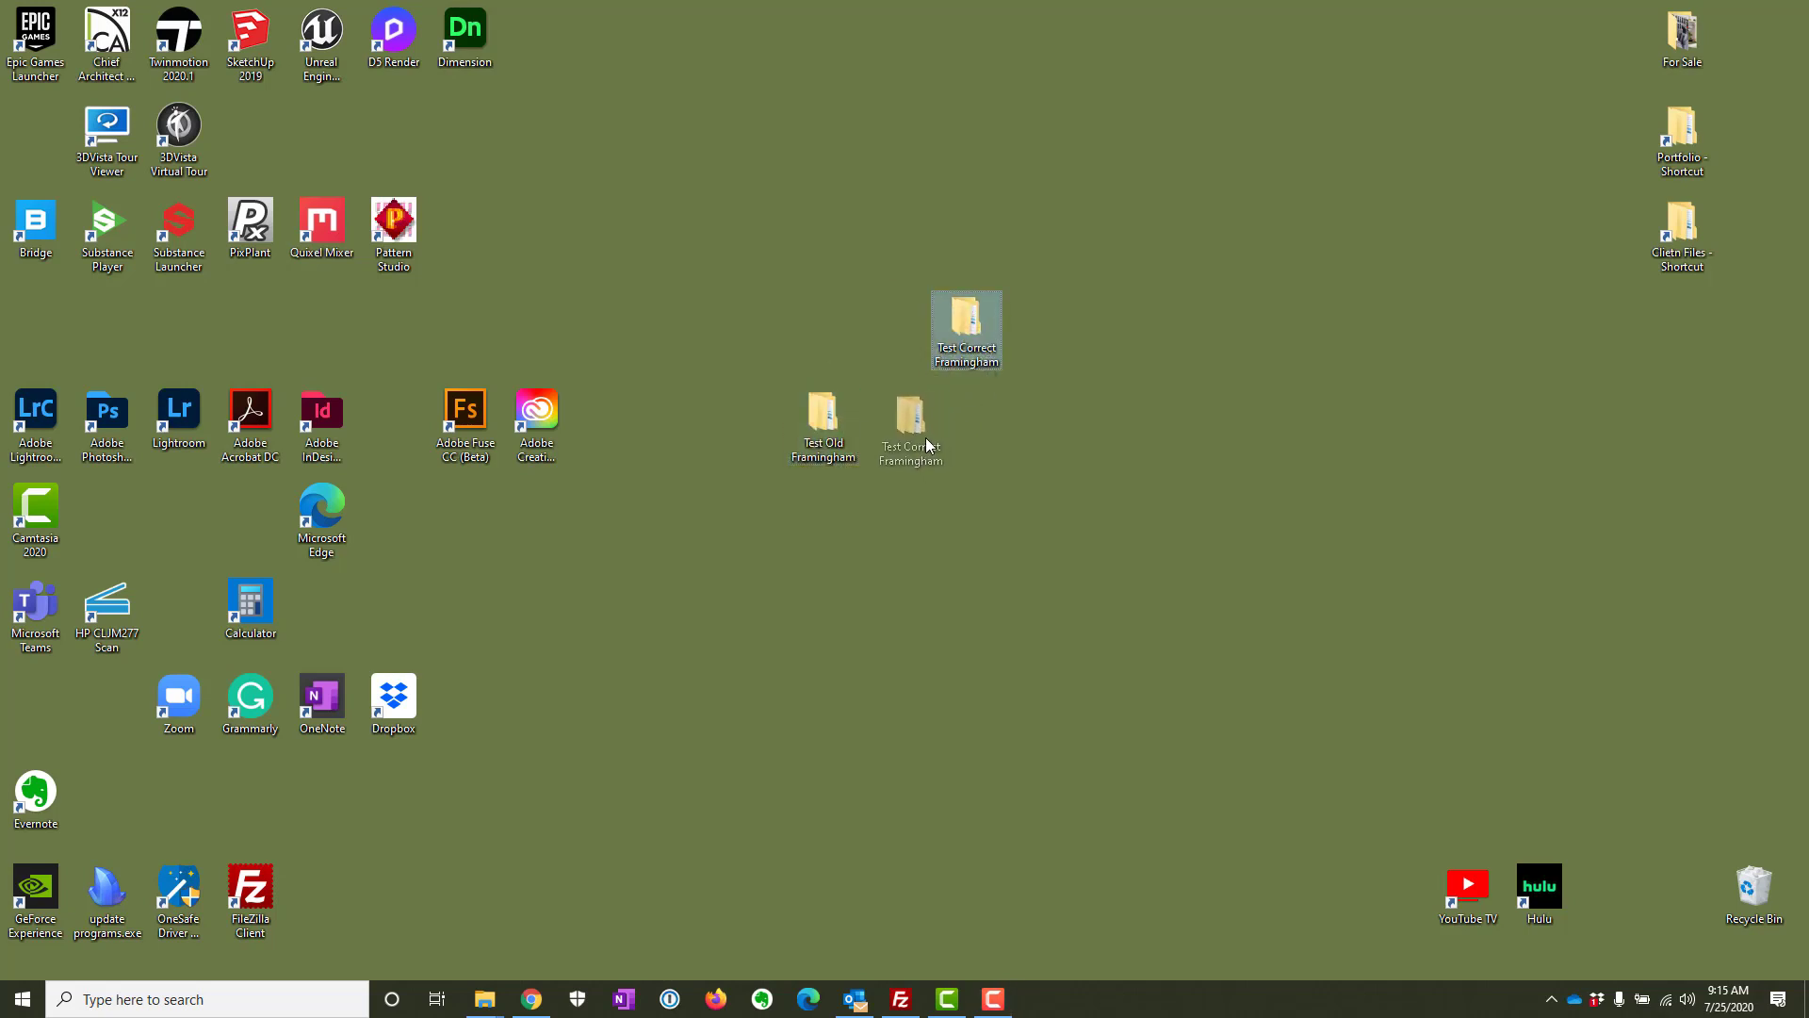
left_click_drag(923, 431, 924, 433)
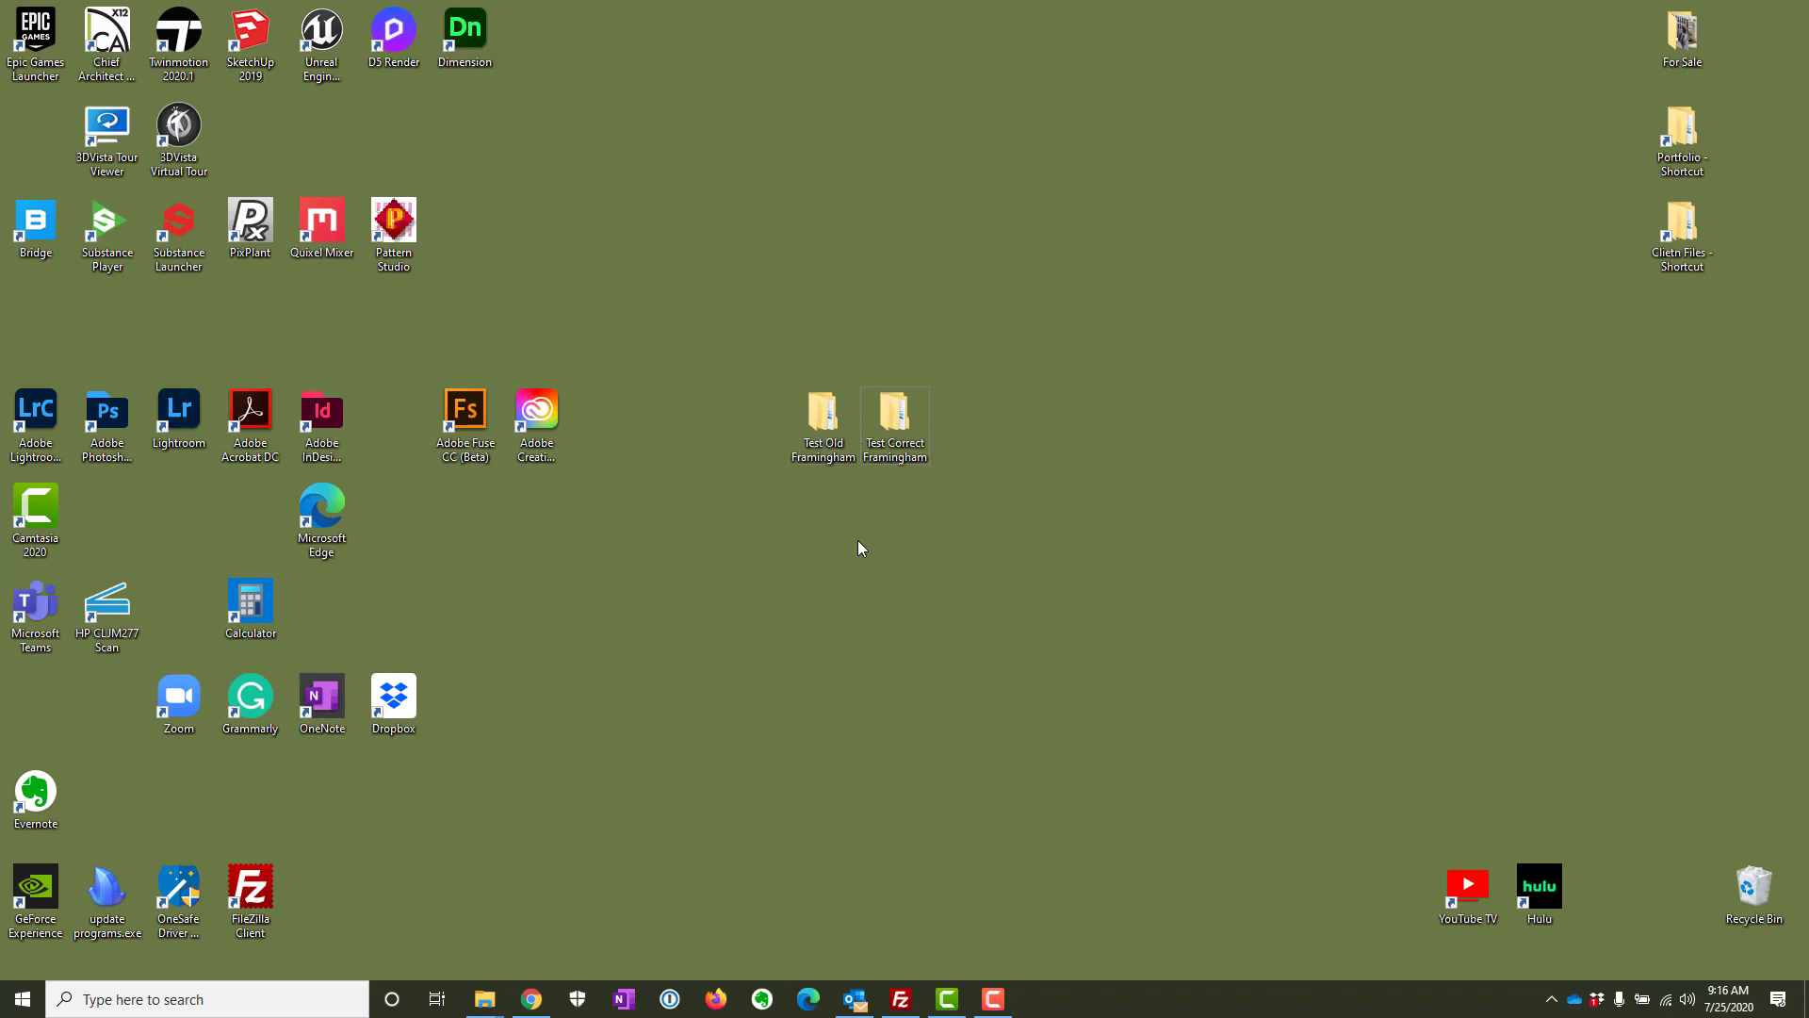
- Browse Test Old Framingham > Client Project Items > 3D Vista and select Framingham.vtp
double_click(830, 443)
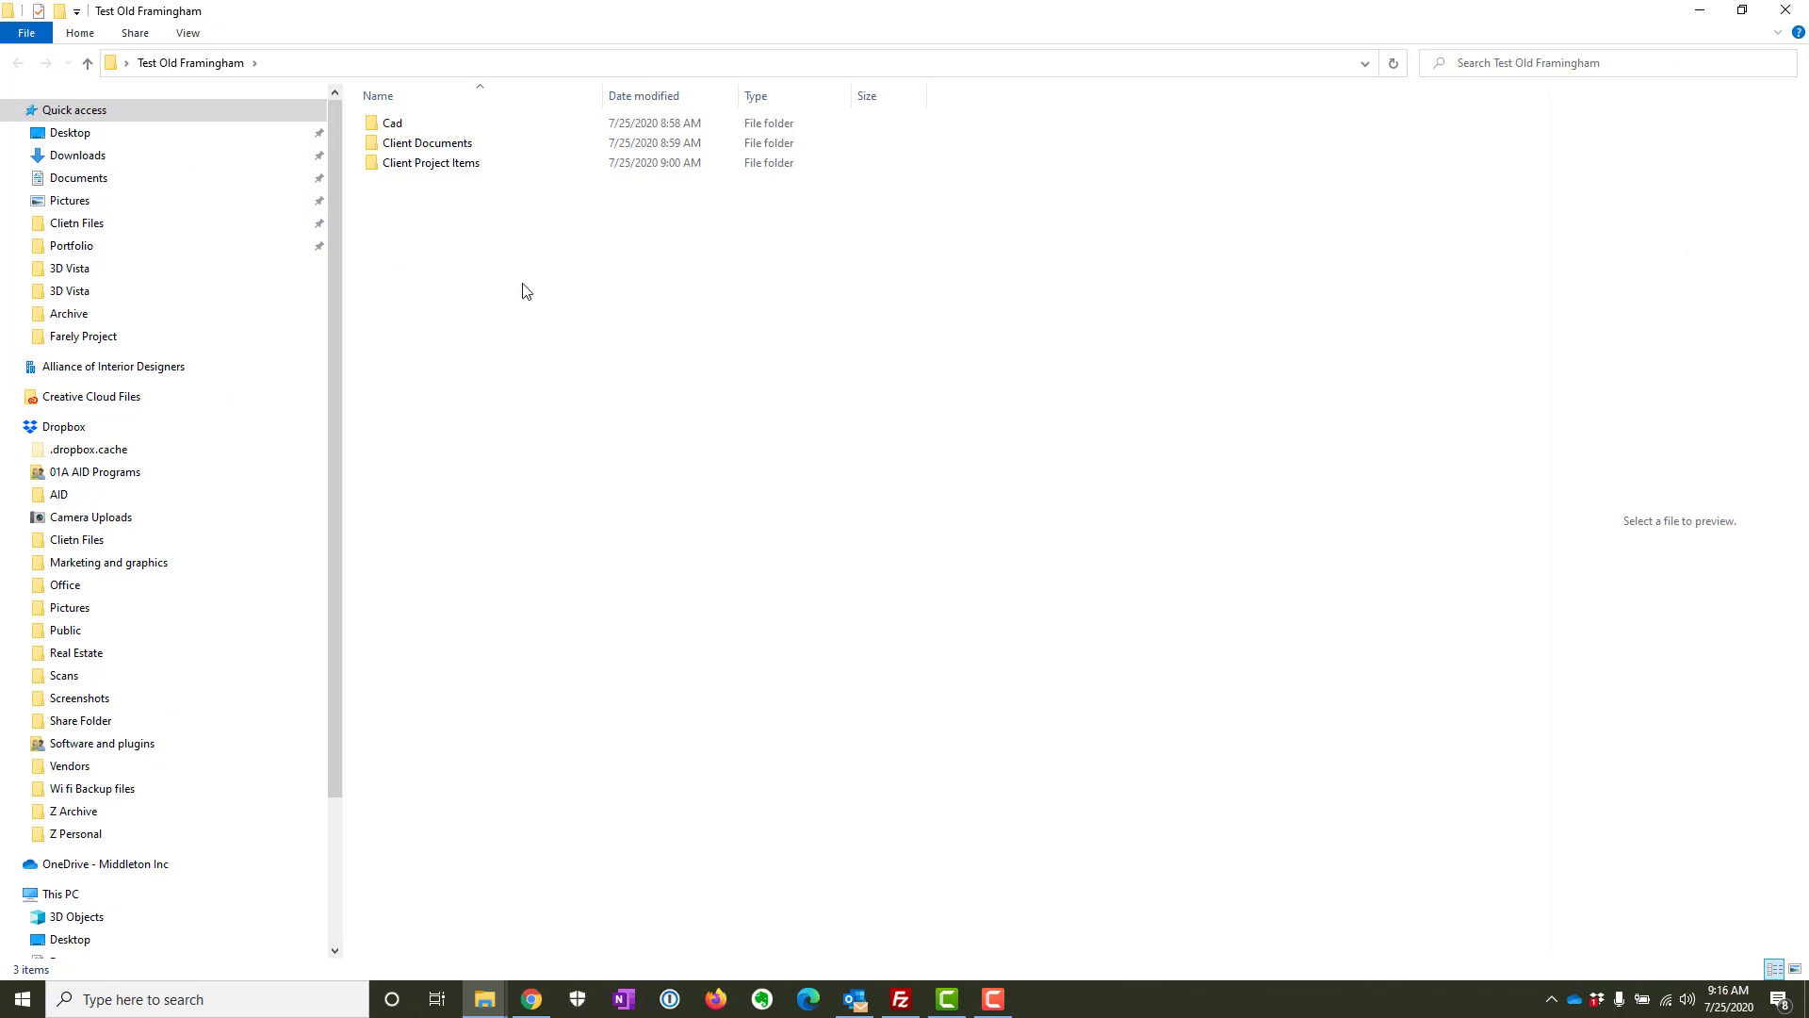
double_click(431, 167)
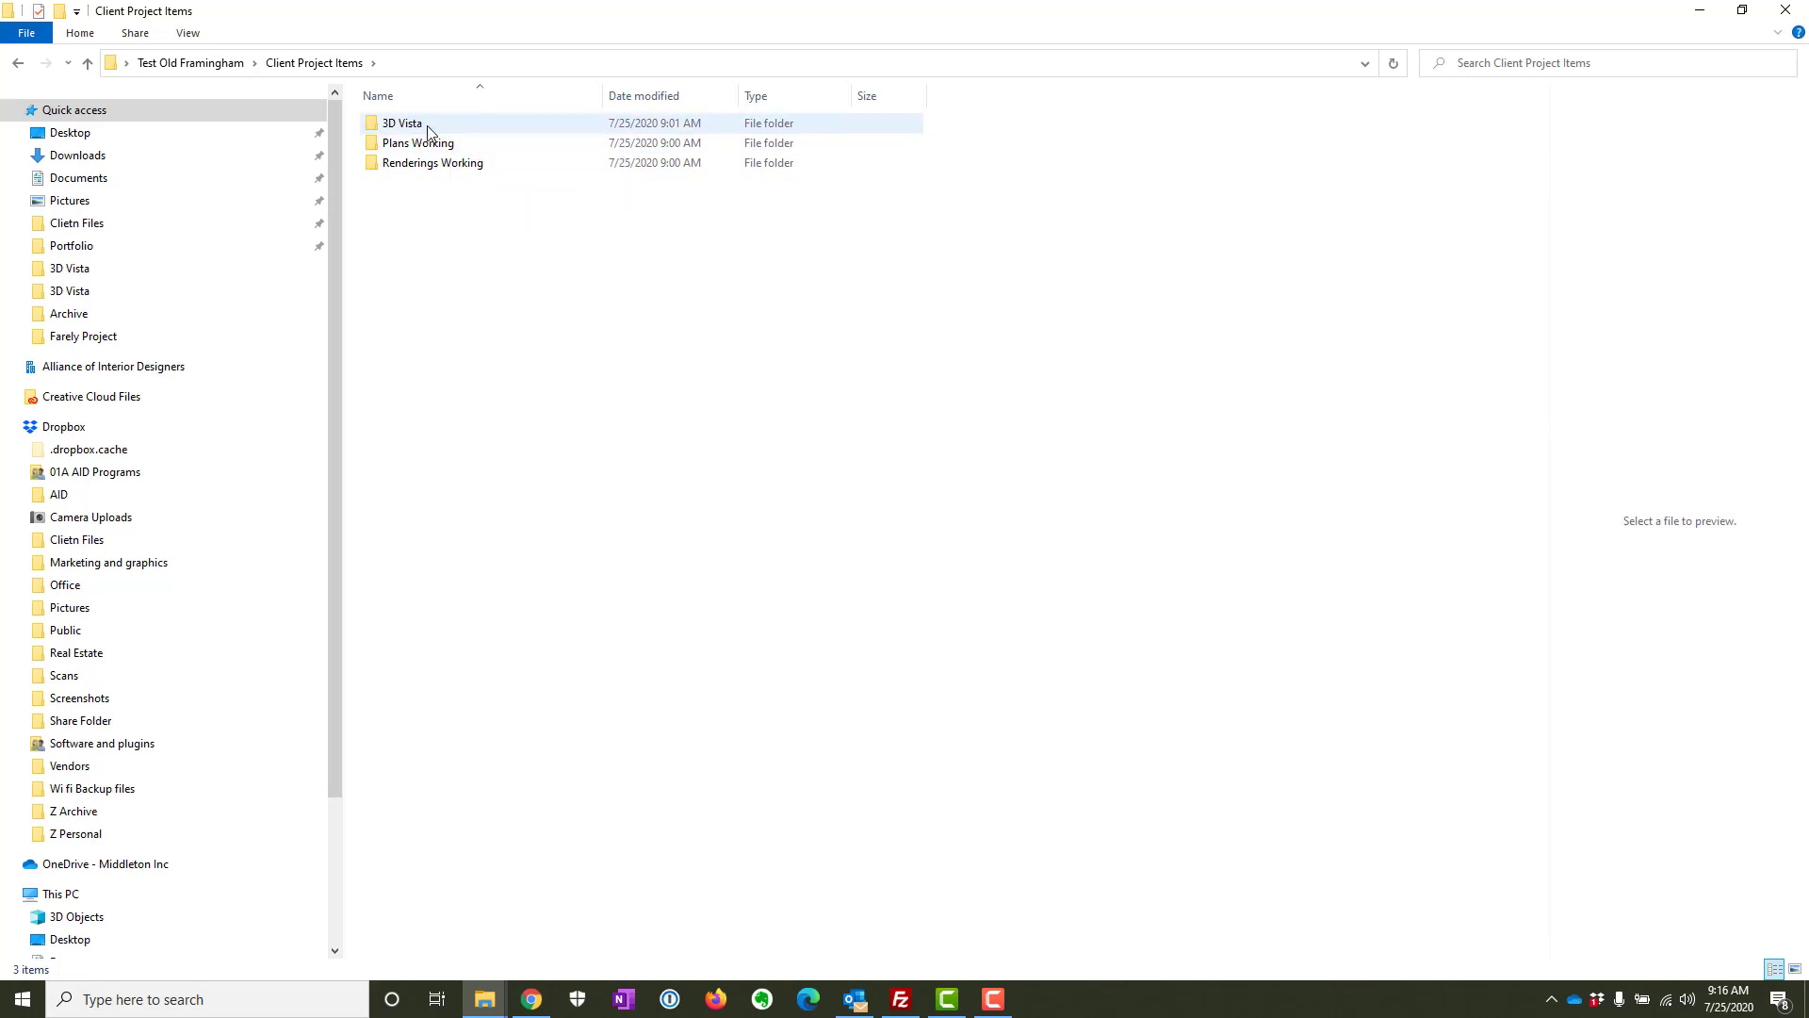
double_click(422, 133)
left_click(443, 136)
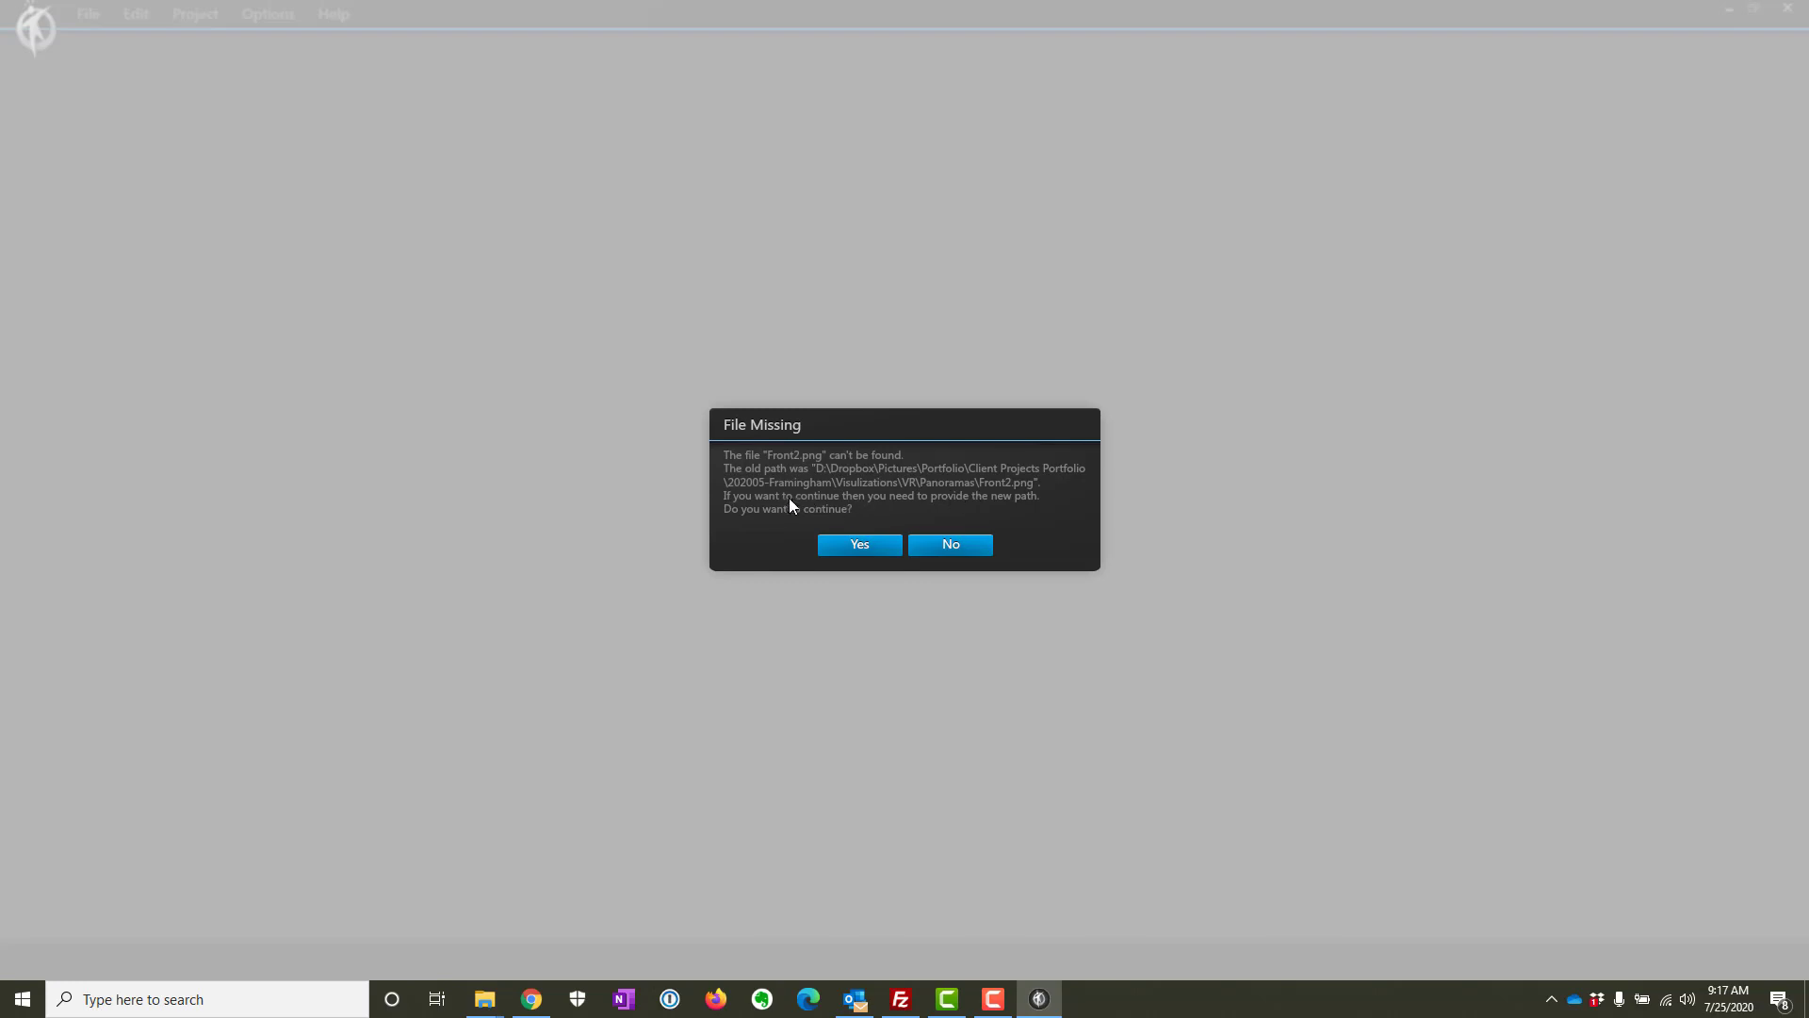
- Agree to locate the missing Front2.png and choose IMG_0635.jpg as its replacement
left_click(851, 547)
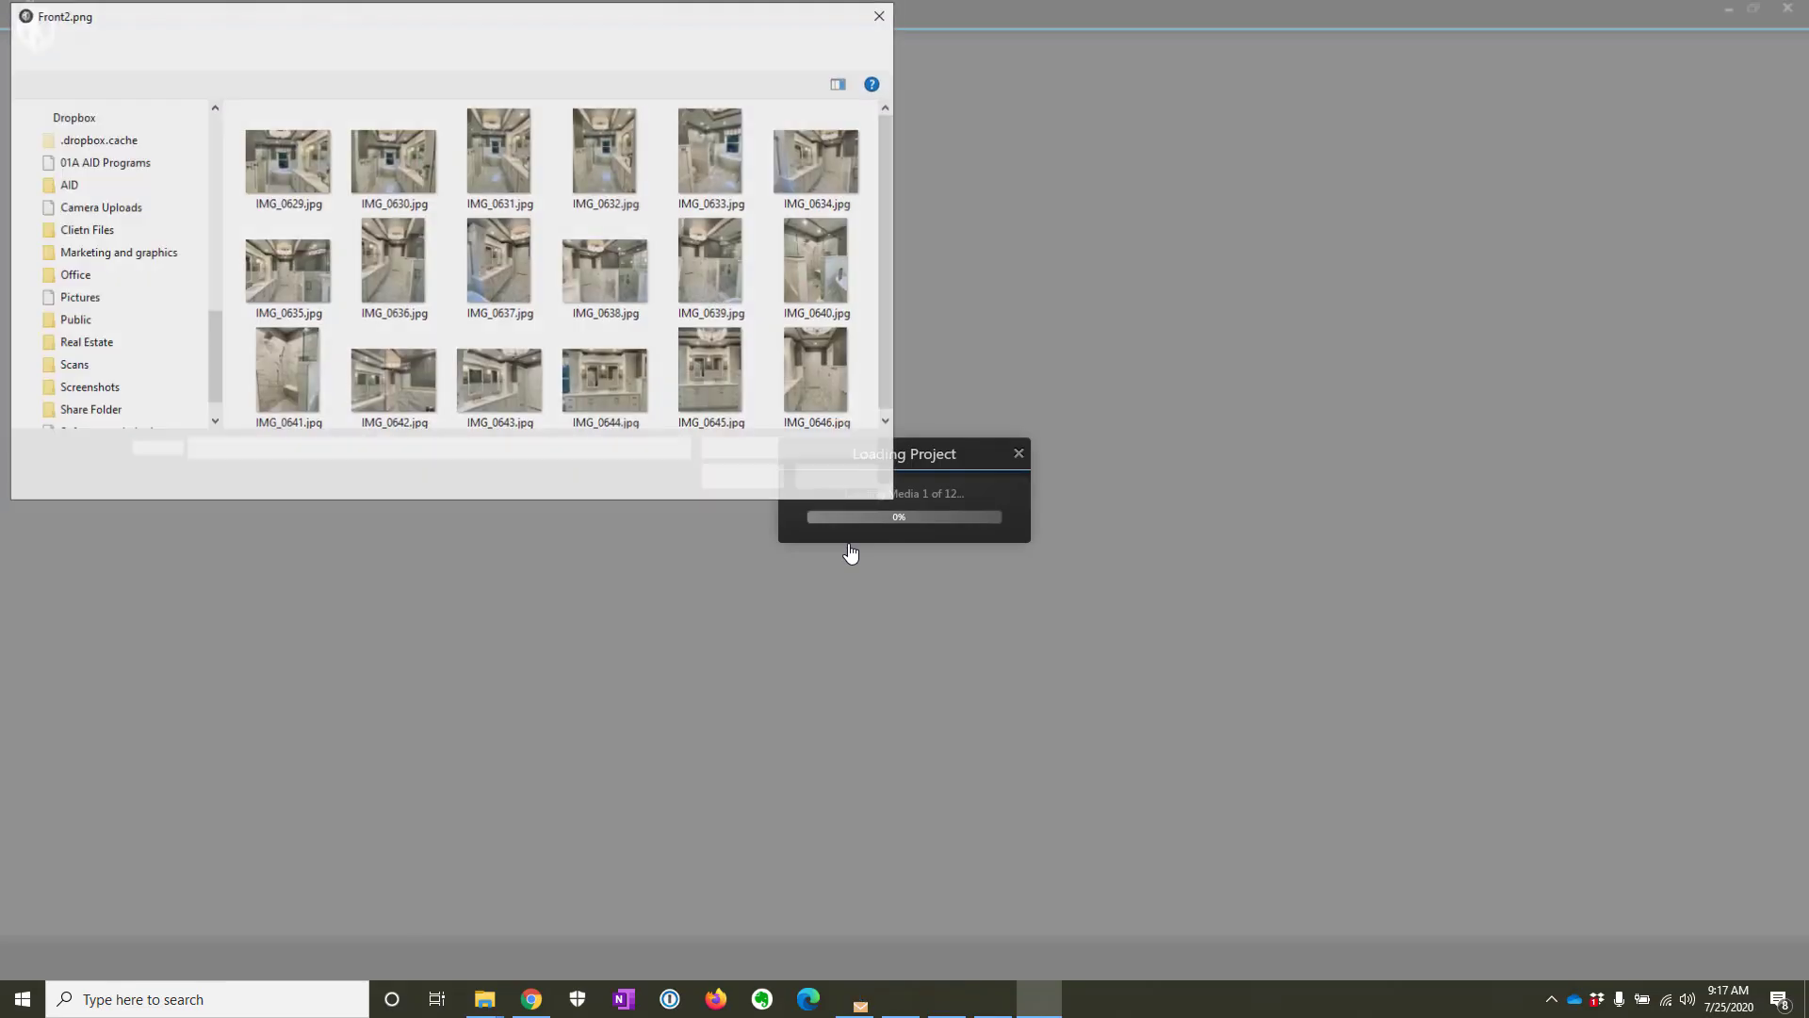
scroll(139, 359, "up", 4)
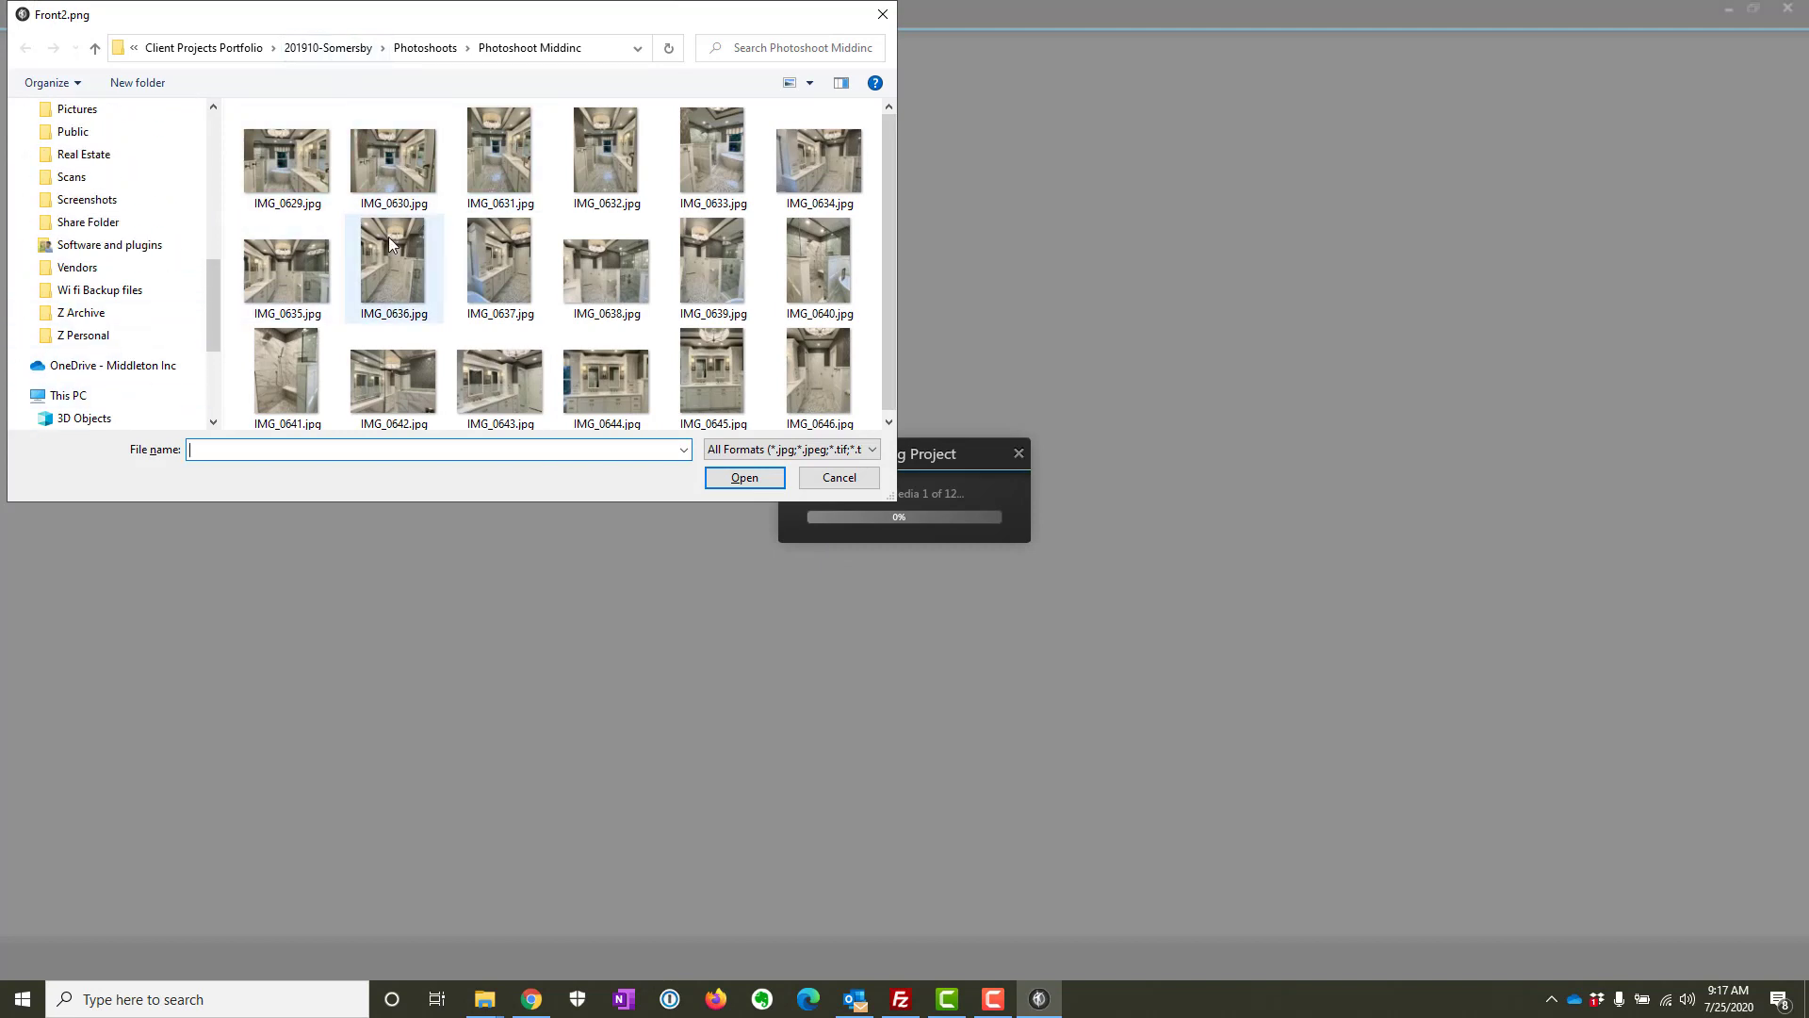
left_click(292, 269)
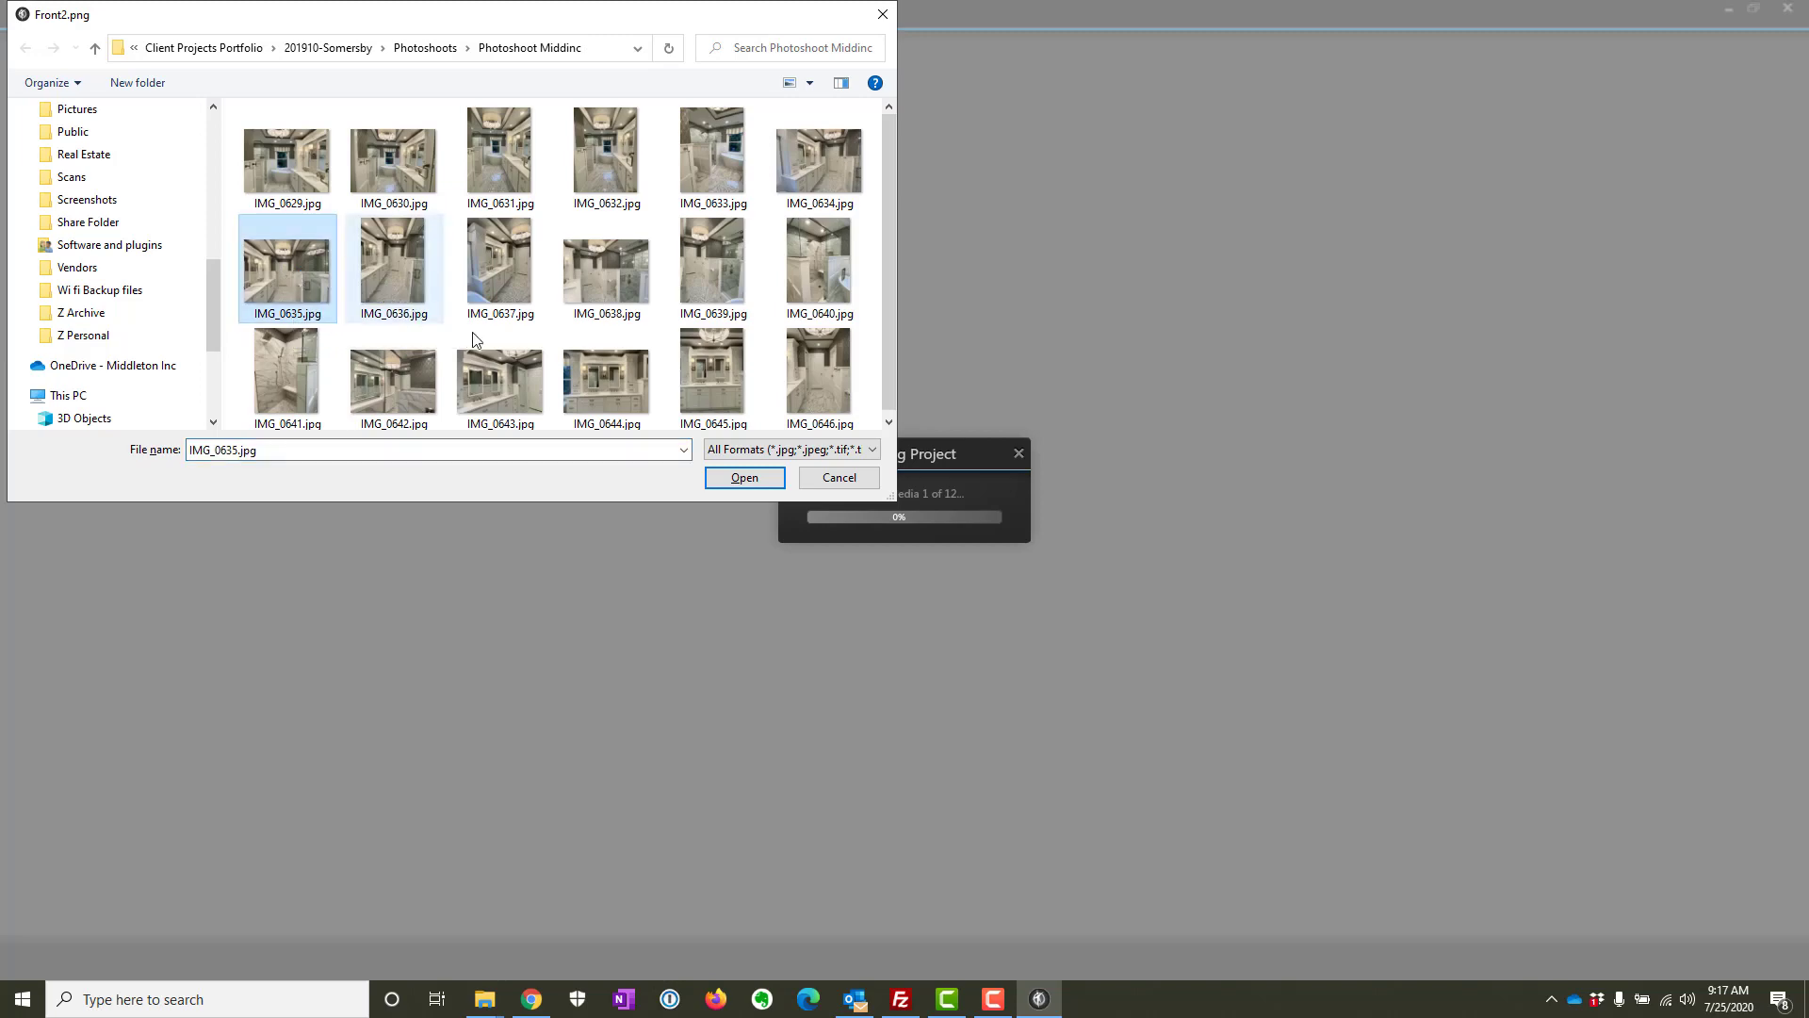
- Confirm IMG_0635.jpg, decline the resized Front replacement, dismiss the error and close the start dialog
left_click(754, 479)
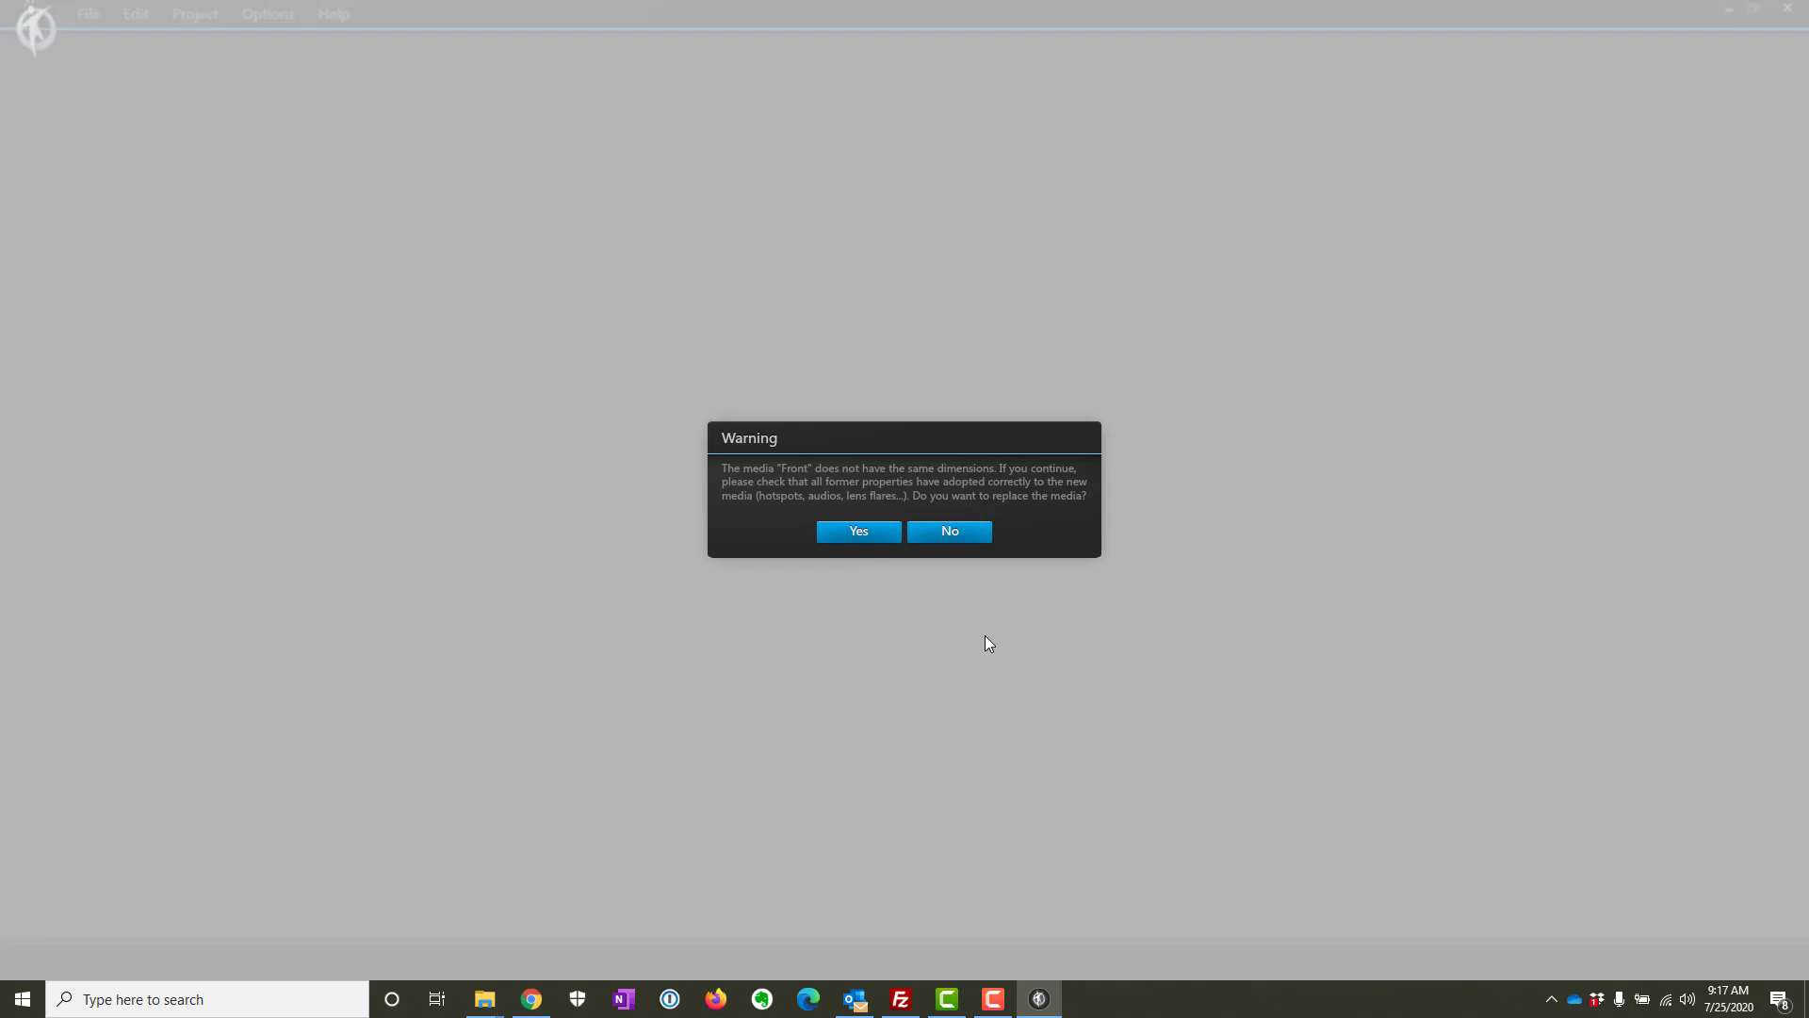
left_click(950, 534)
left_click(942, 551)
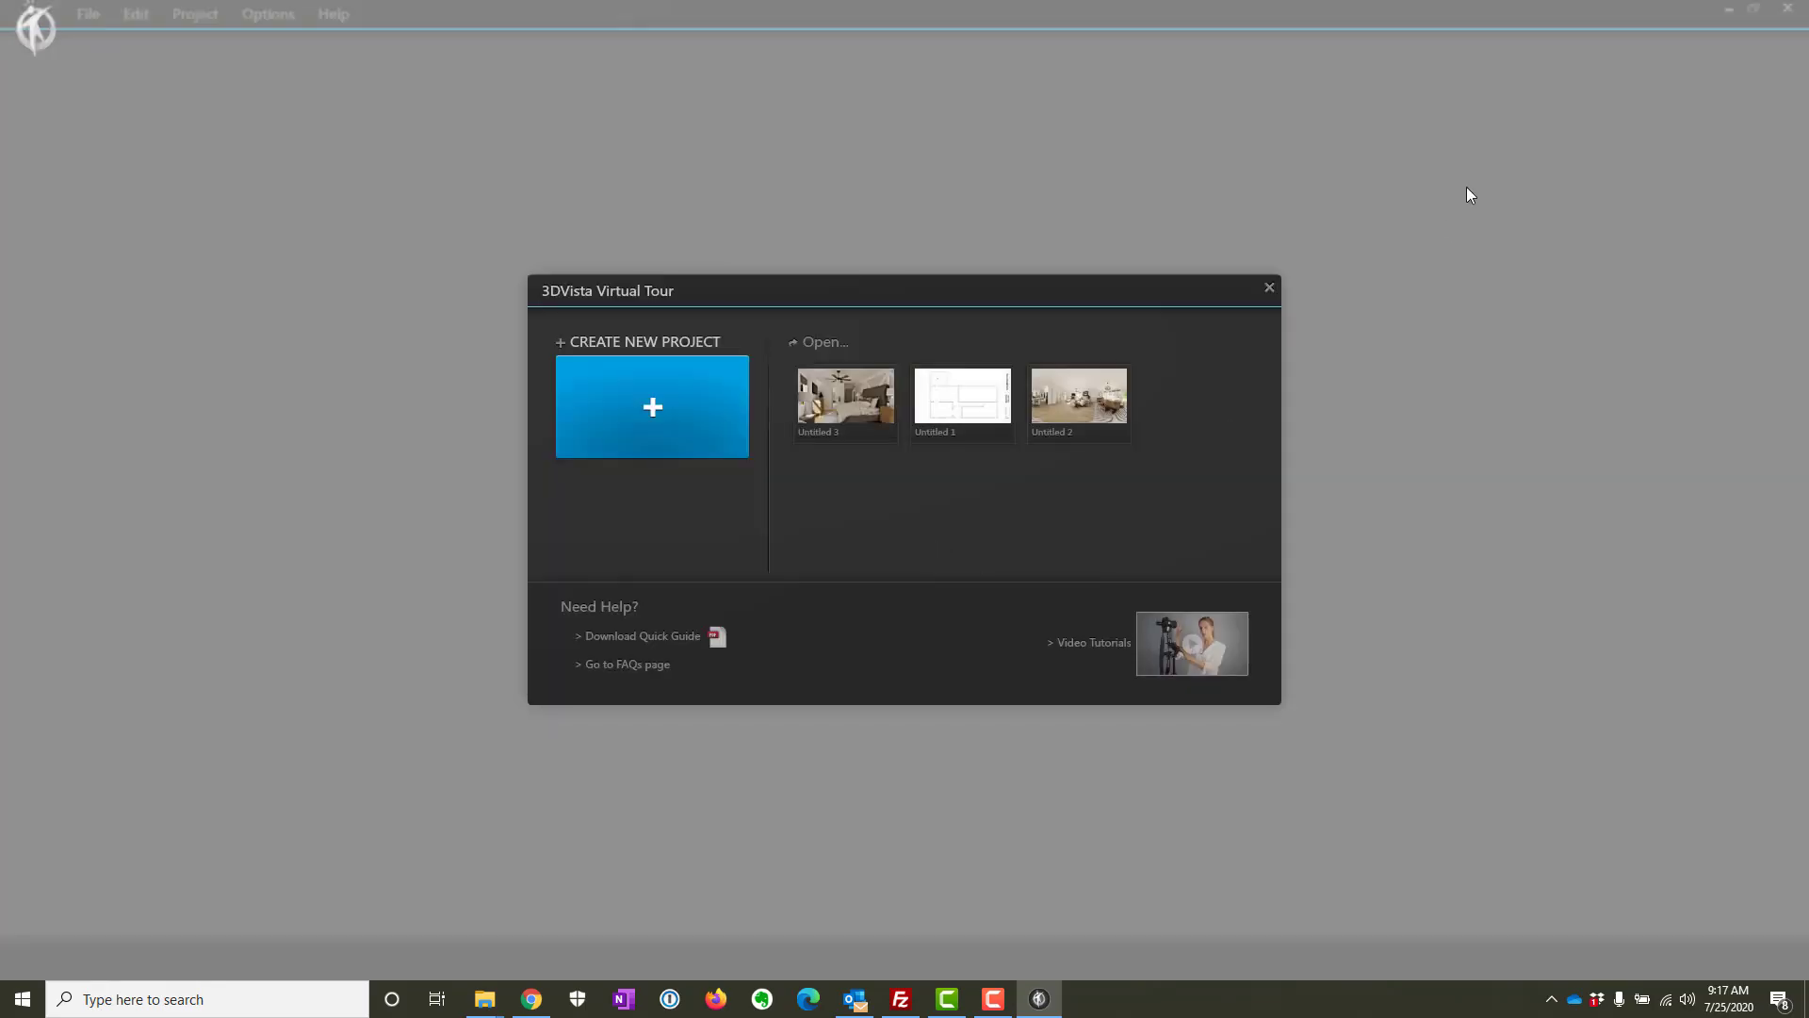
left_click(1268, 288)
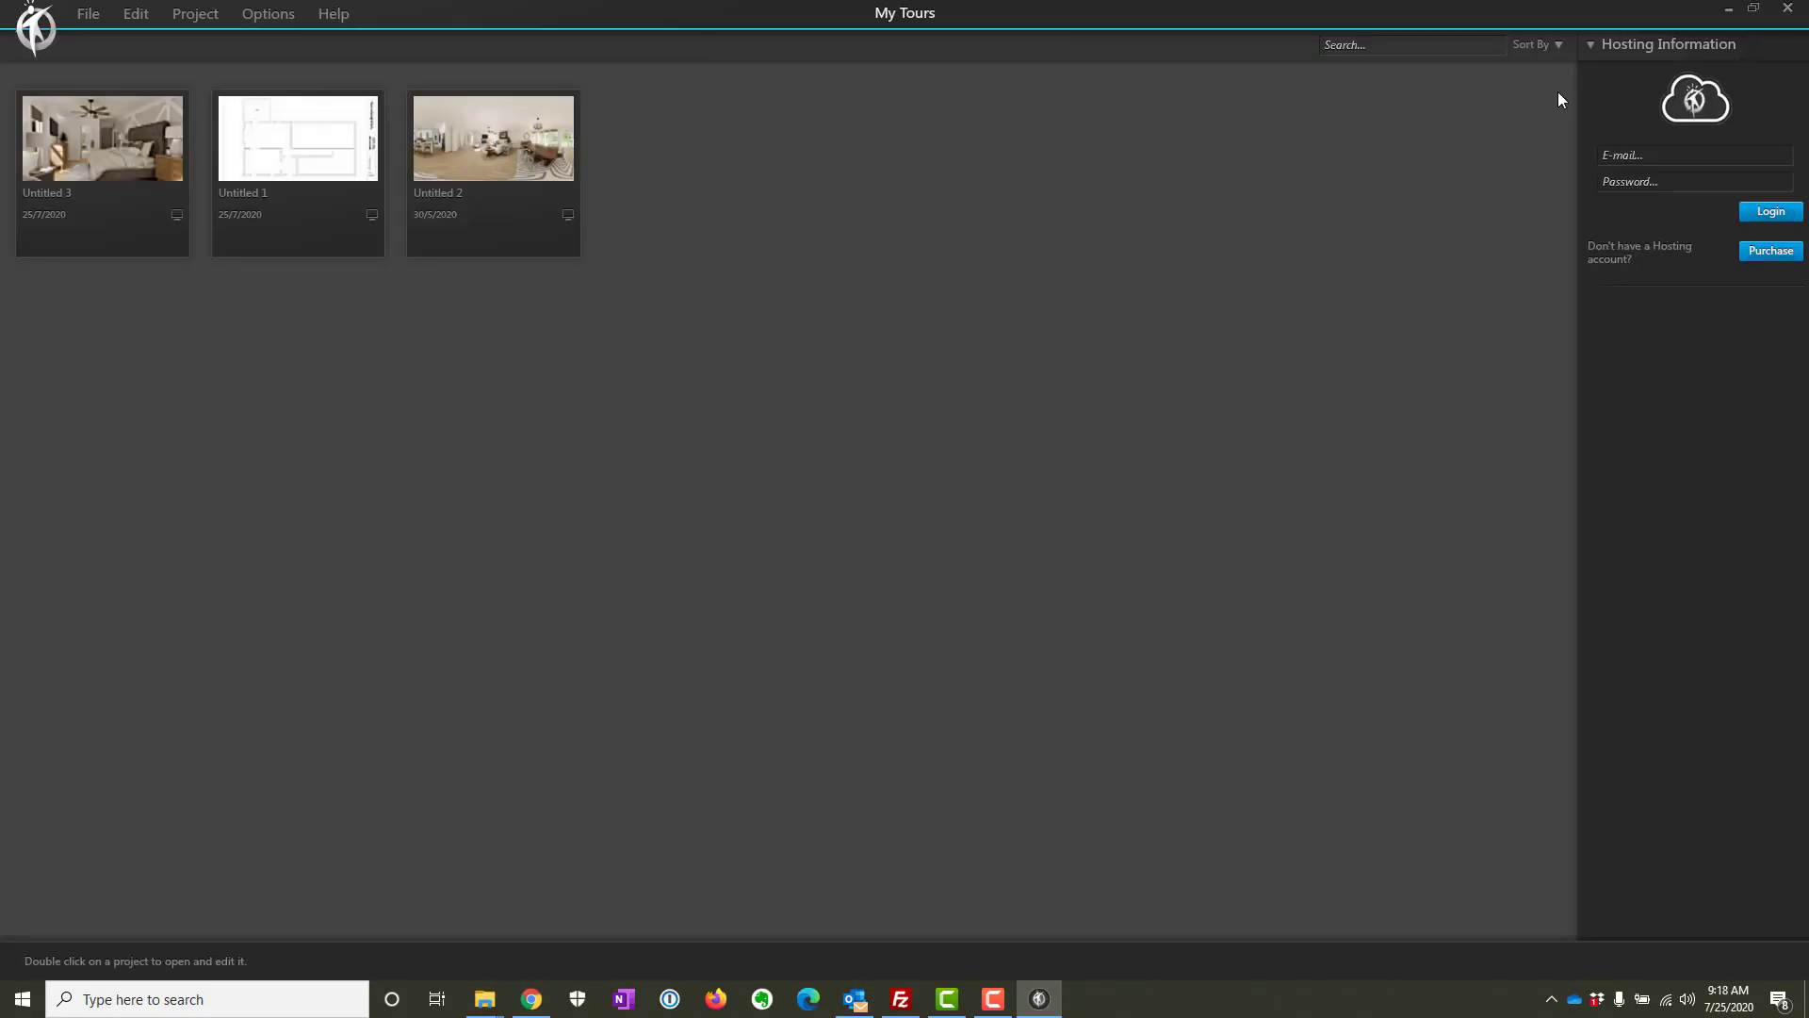
- Quit 3DVista Virtual Tour and close the 3D Vista folder window
left_click(1788, 11)
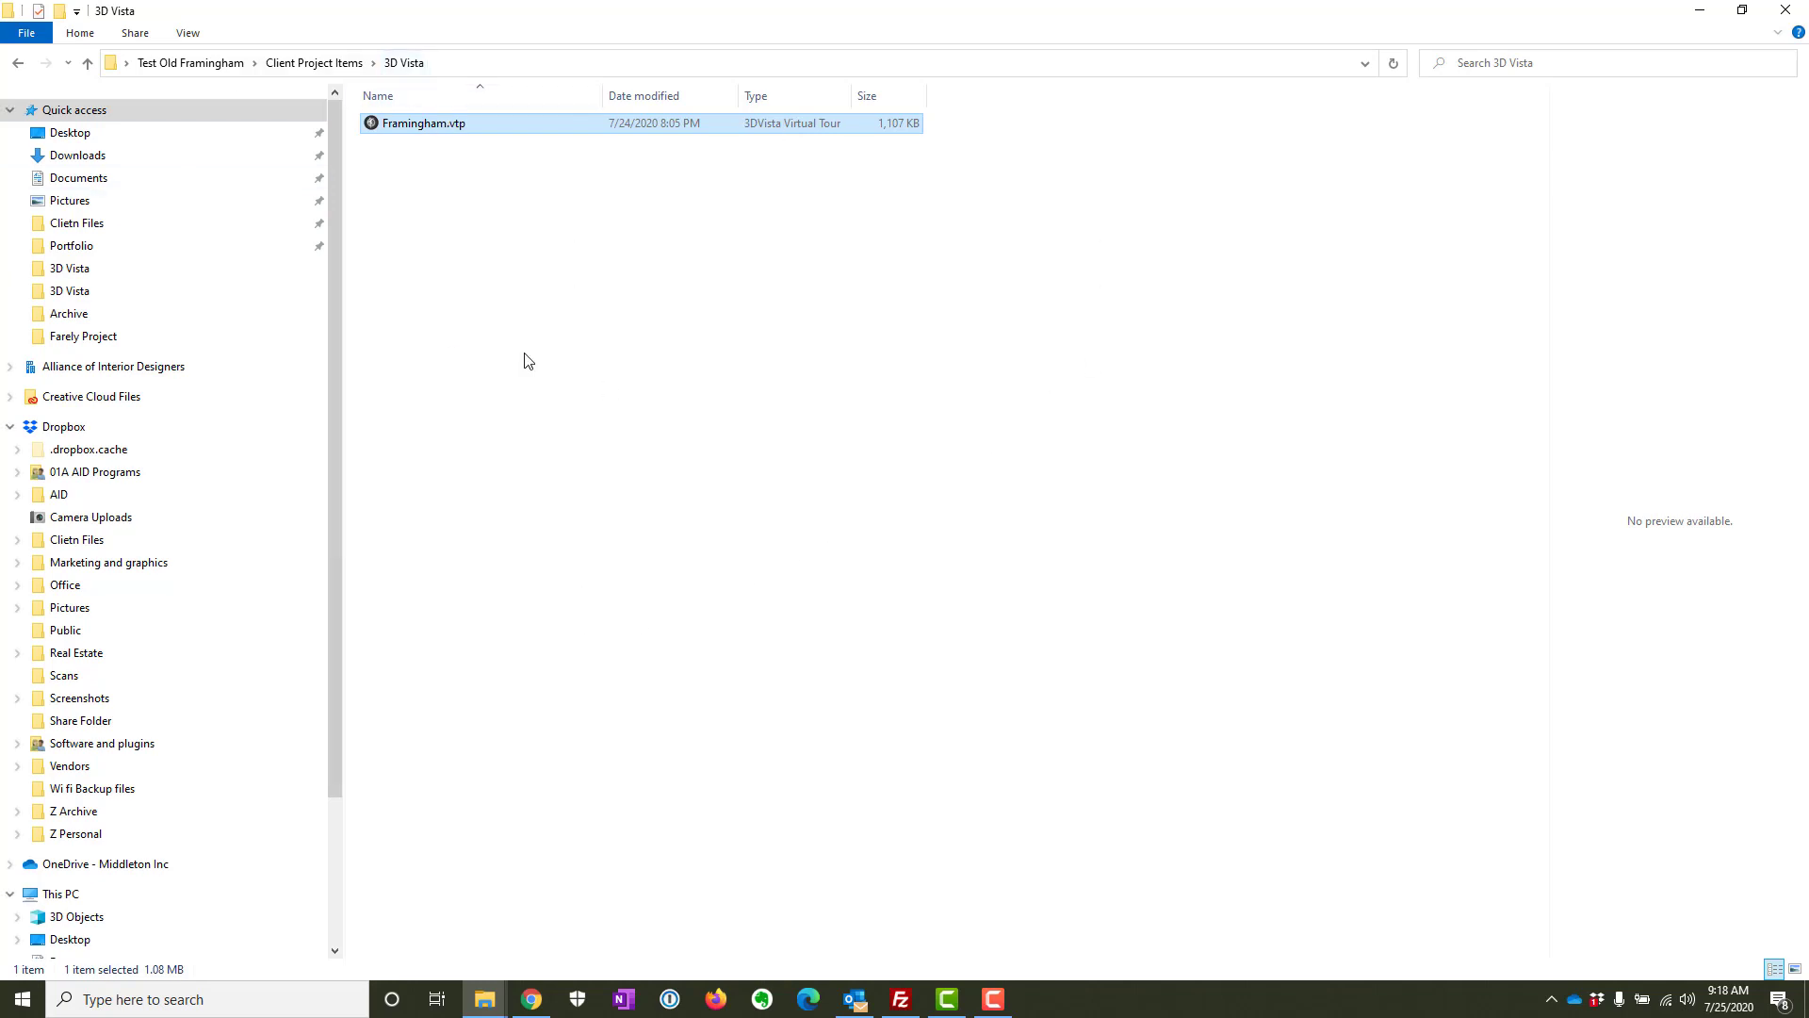
left_click(1784, 11)
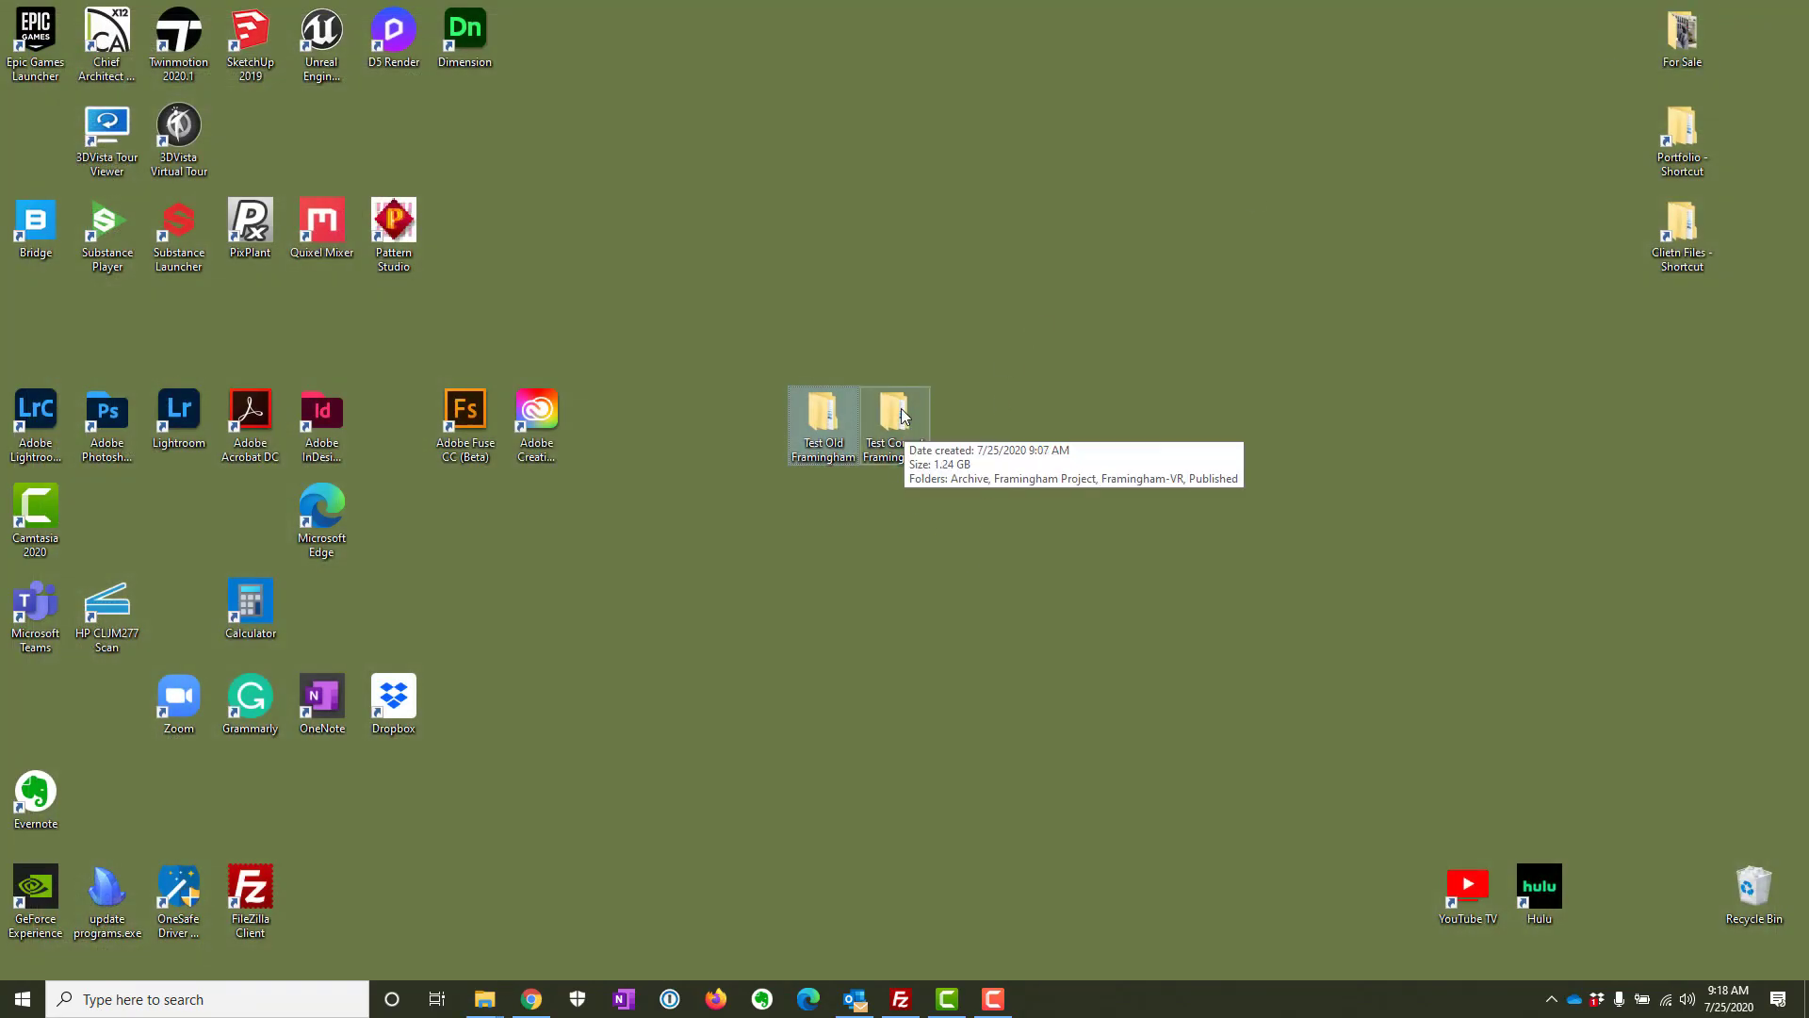
- Open Framingham-Project.vtp from Test Correct Framingham > Framingham Project
double_click(901, 415)
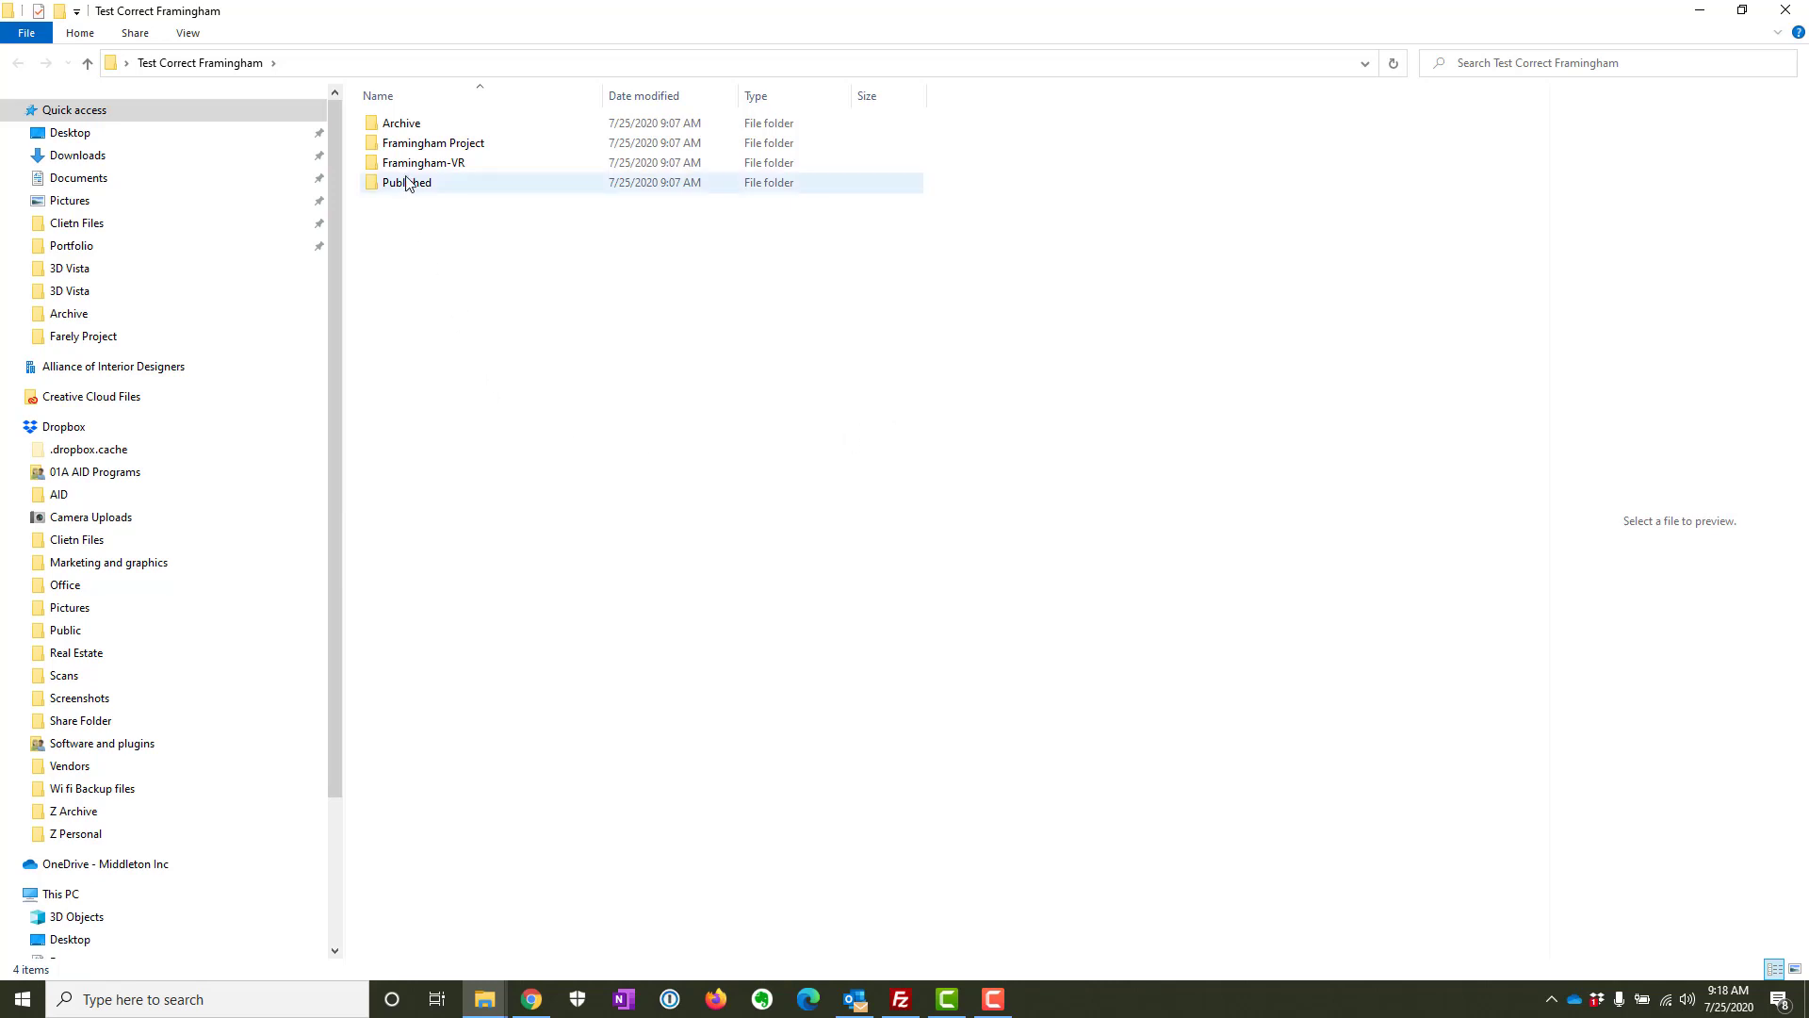
mouse_move(450, 191)
double_click(443, 147)
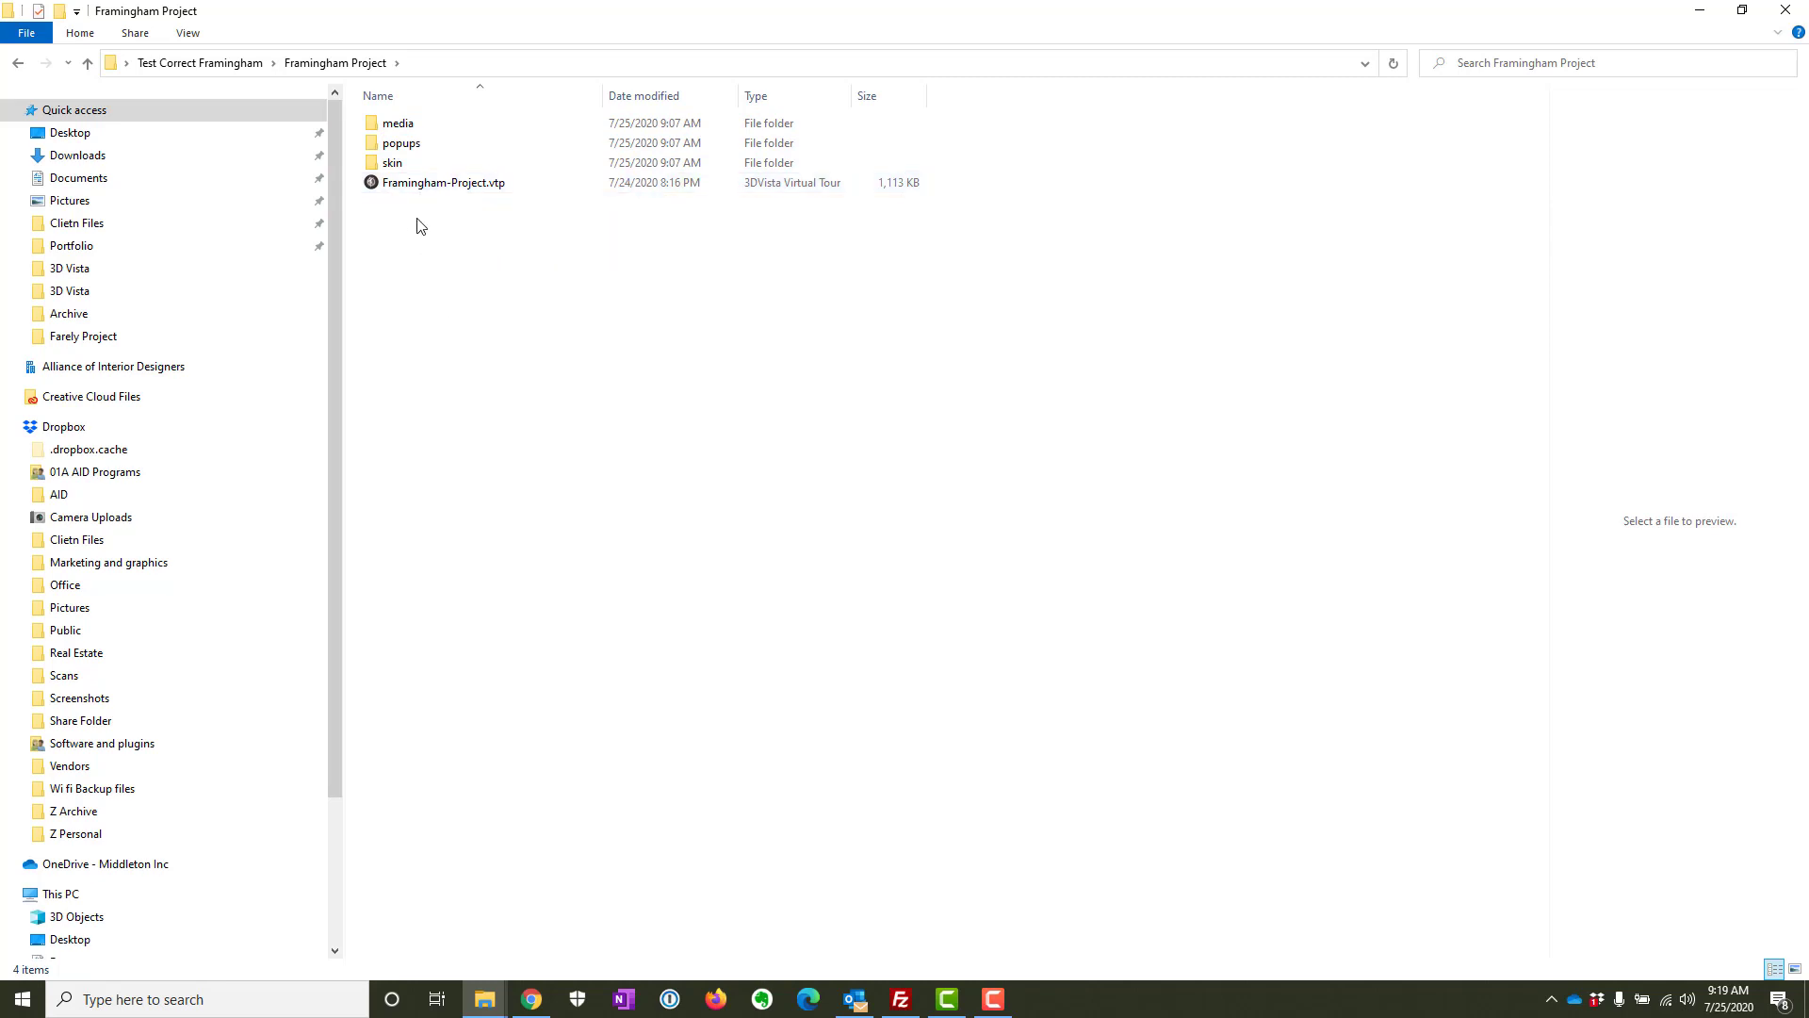
double_click(421, 186)
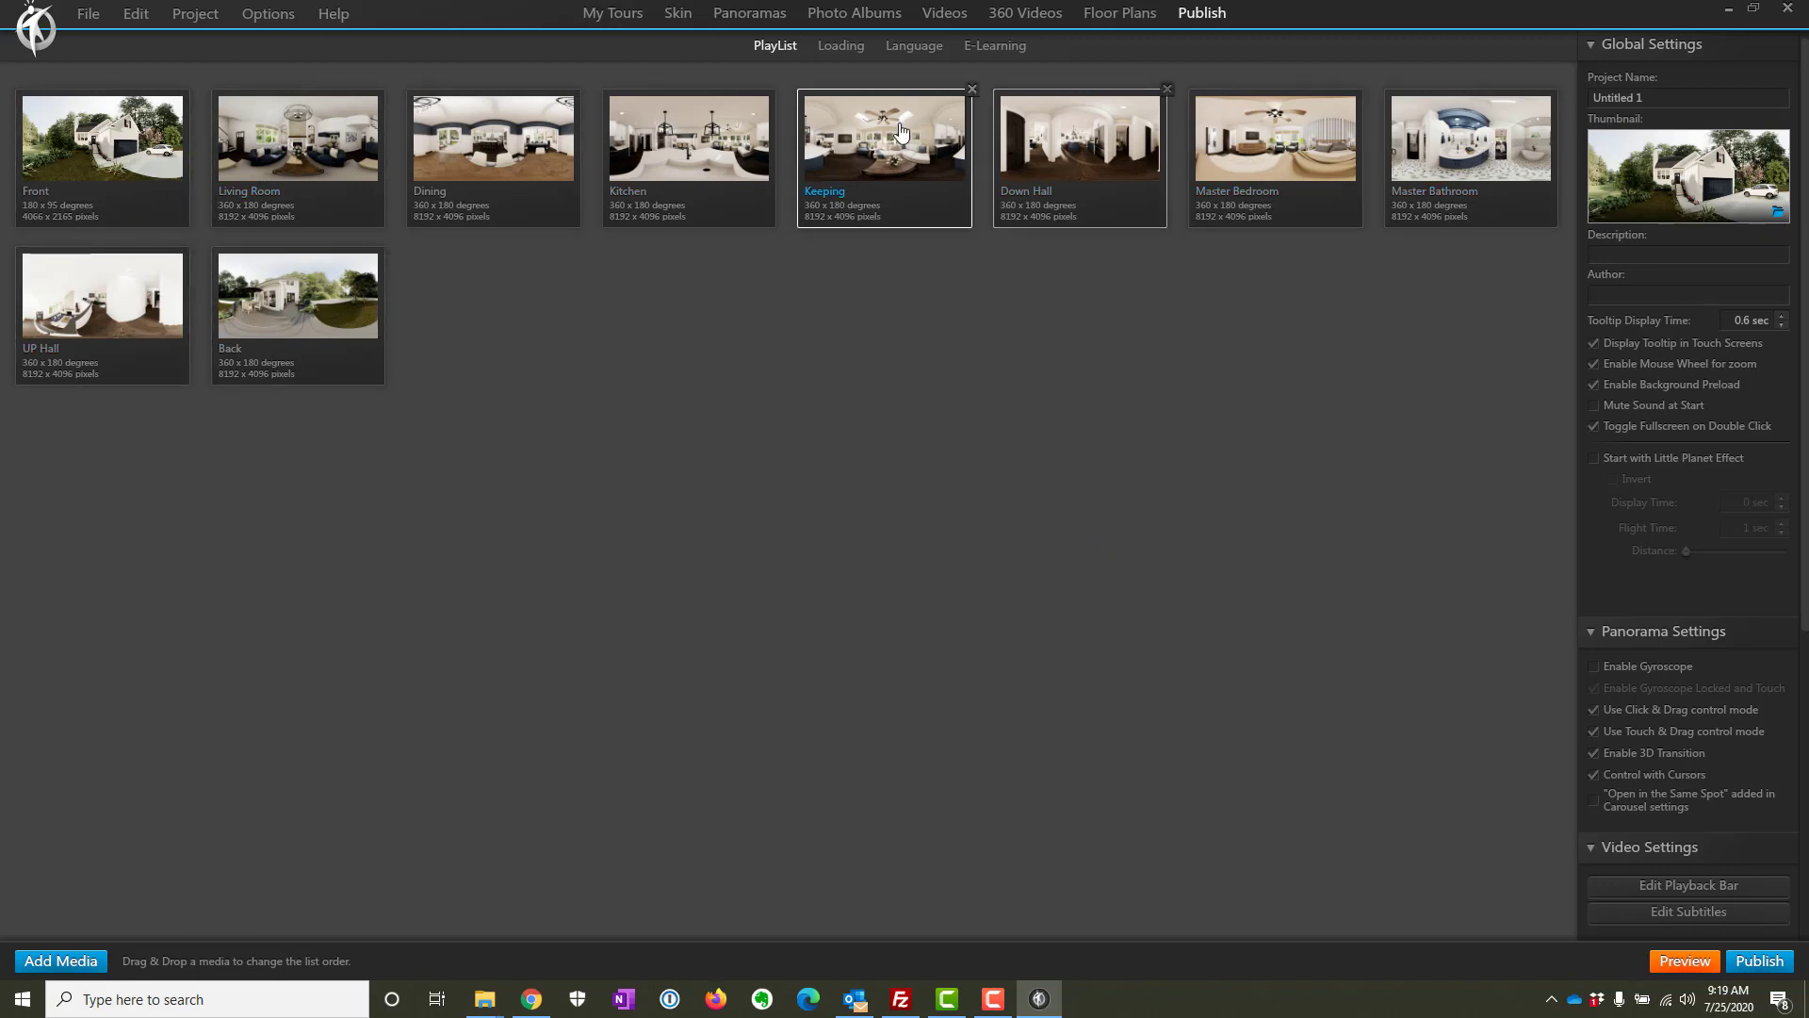
- Review the Skin, Photo Albums and Videos tabs, ending on the ten-panorama Panoramas list
left_click(678, 13)
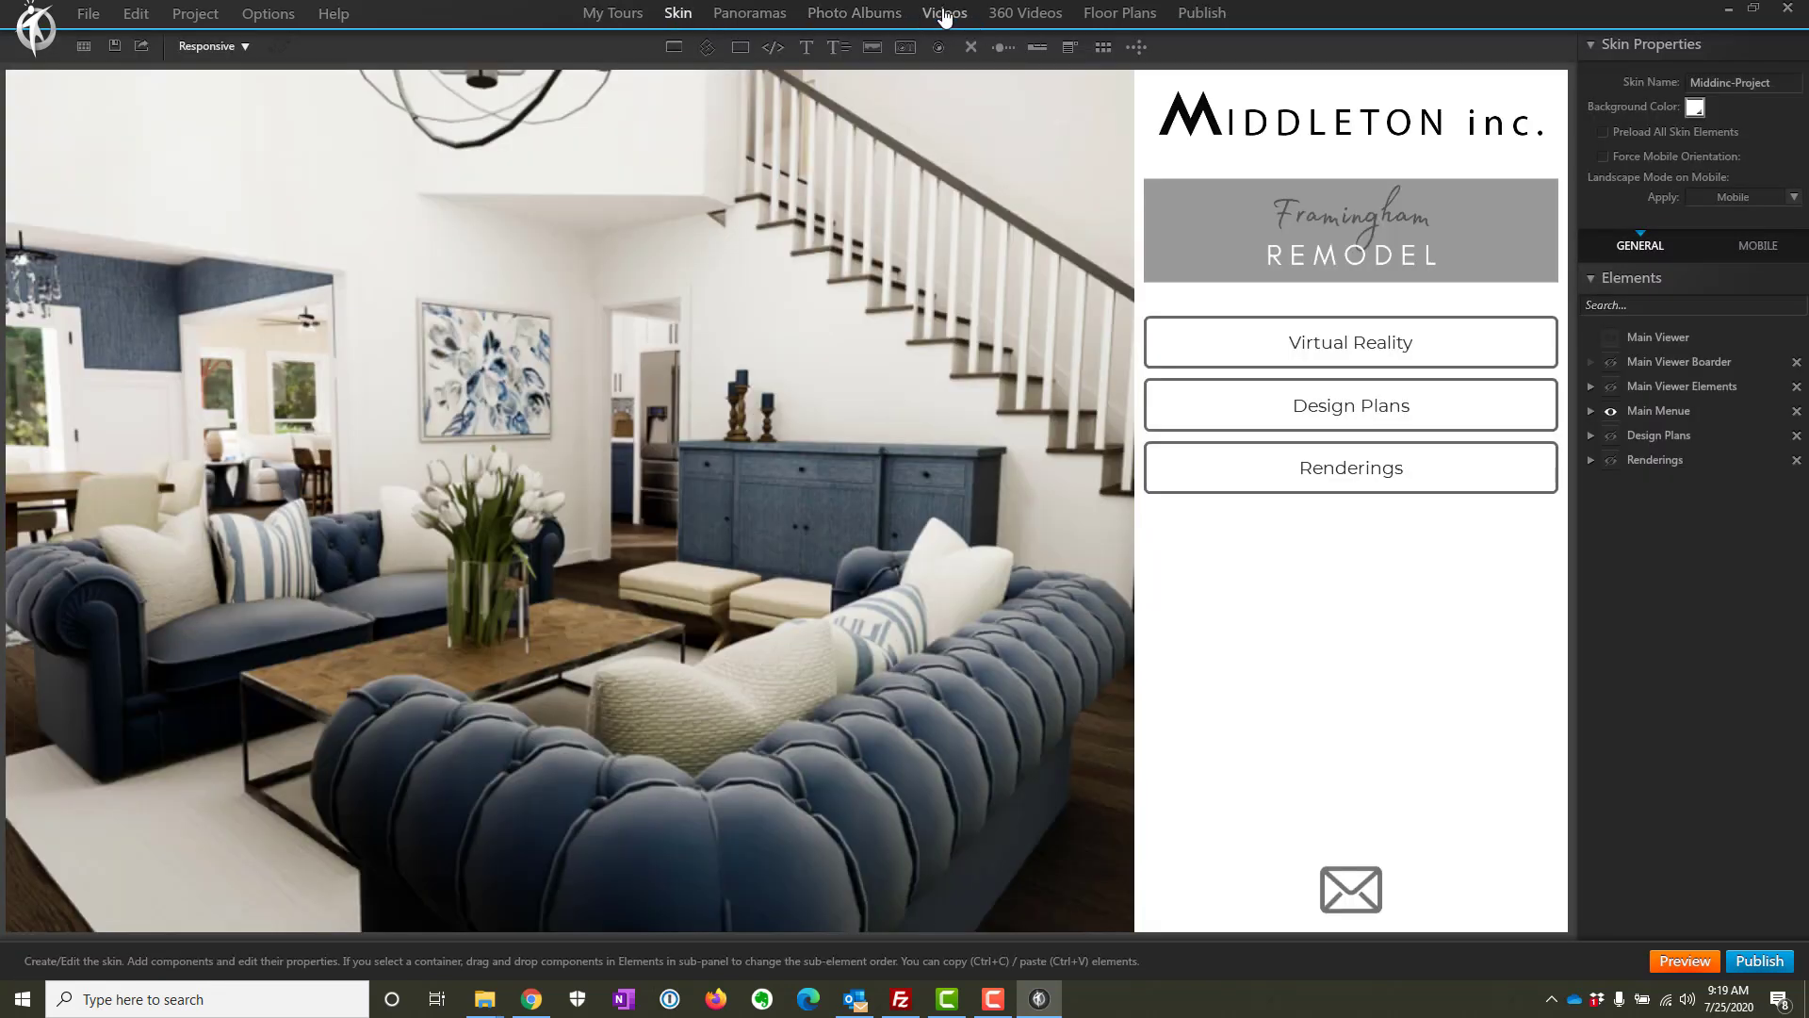
left_click(889, 17)
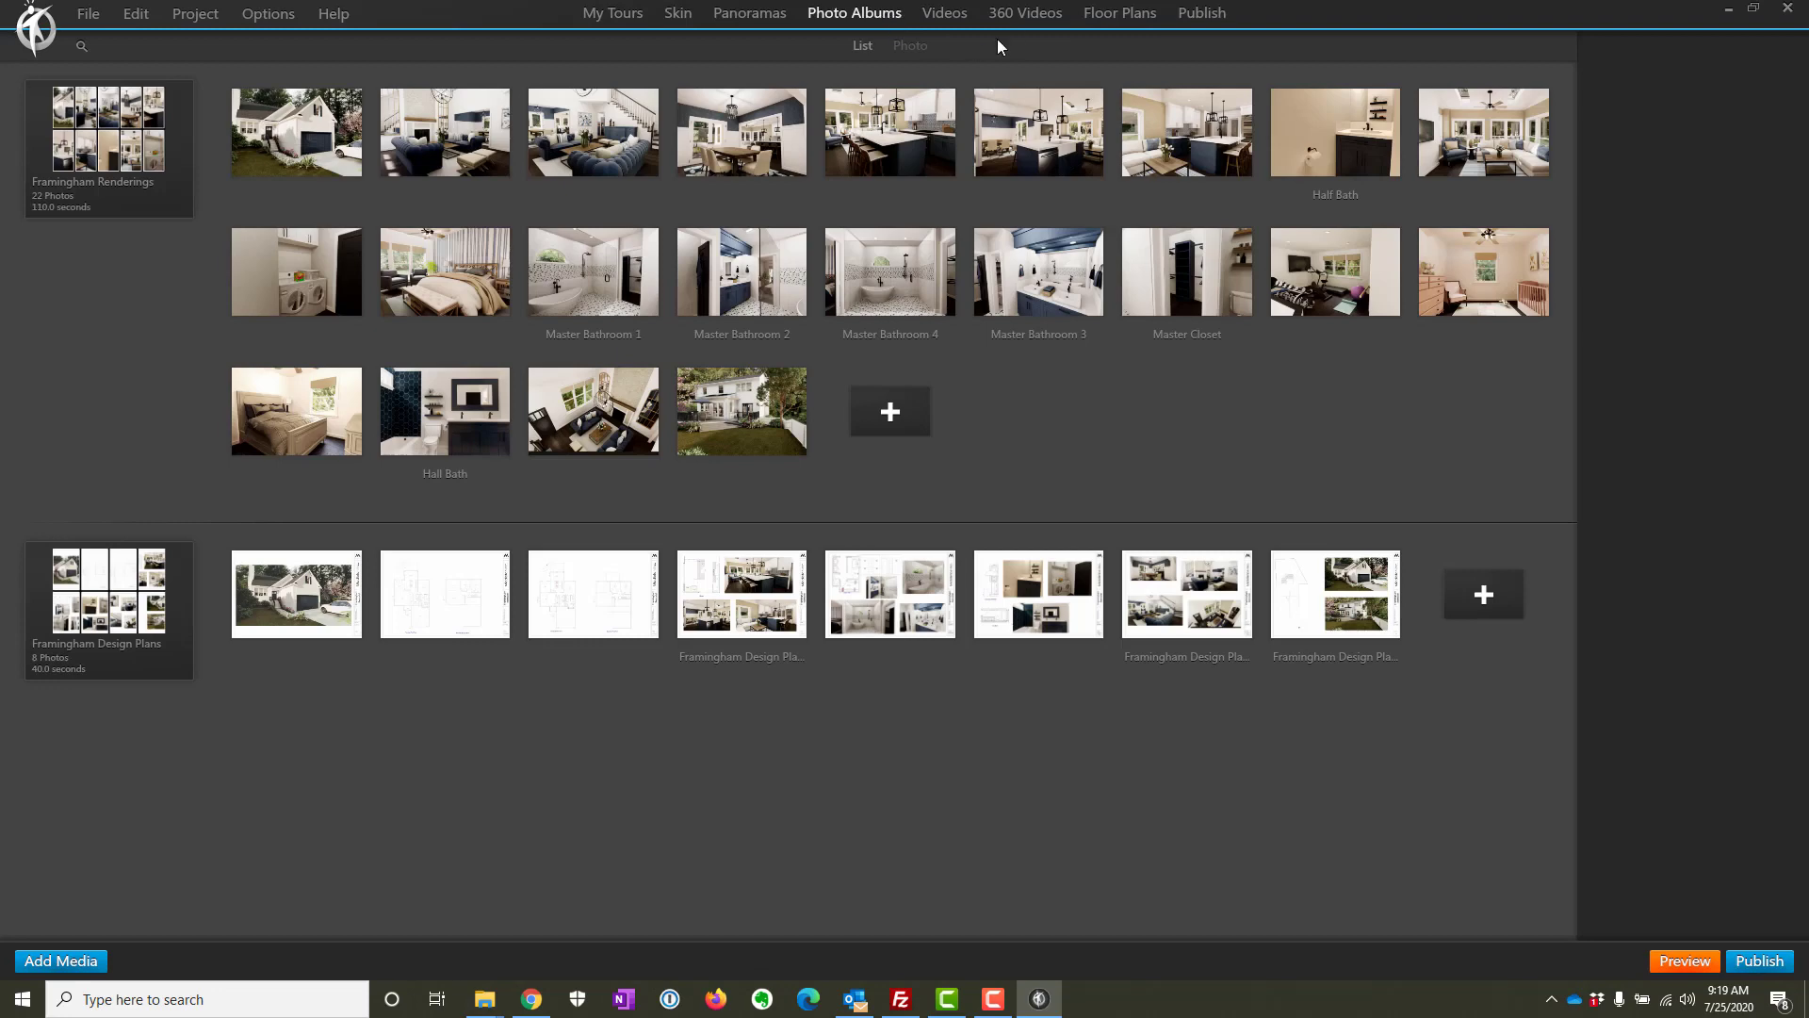
left_click(945, 17)
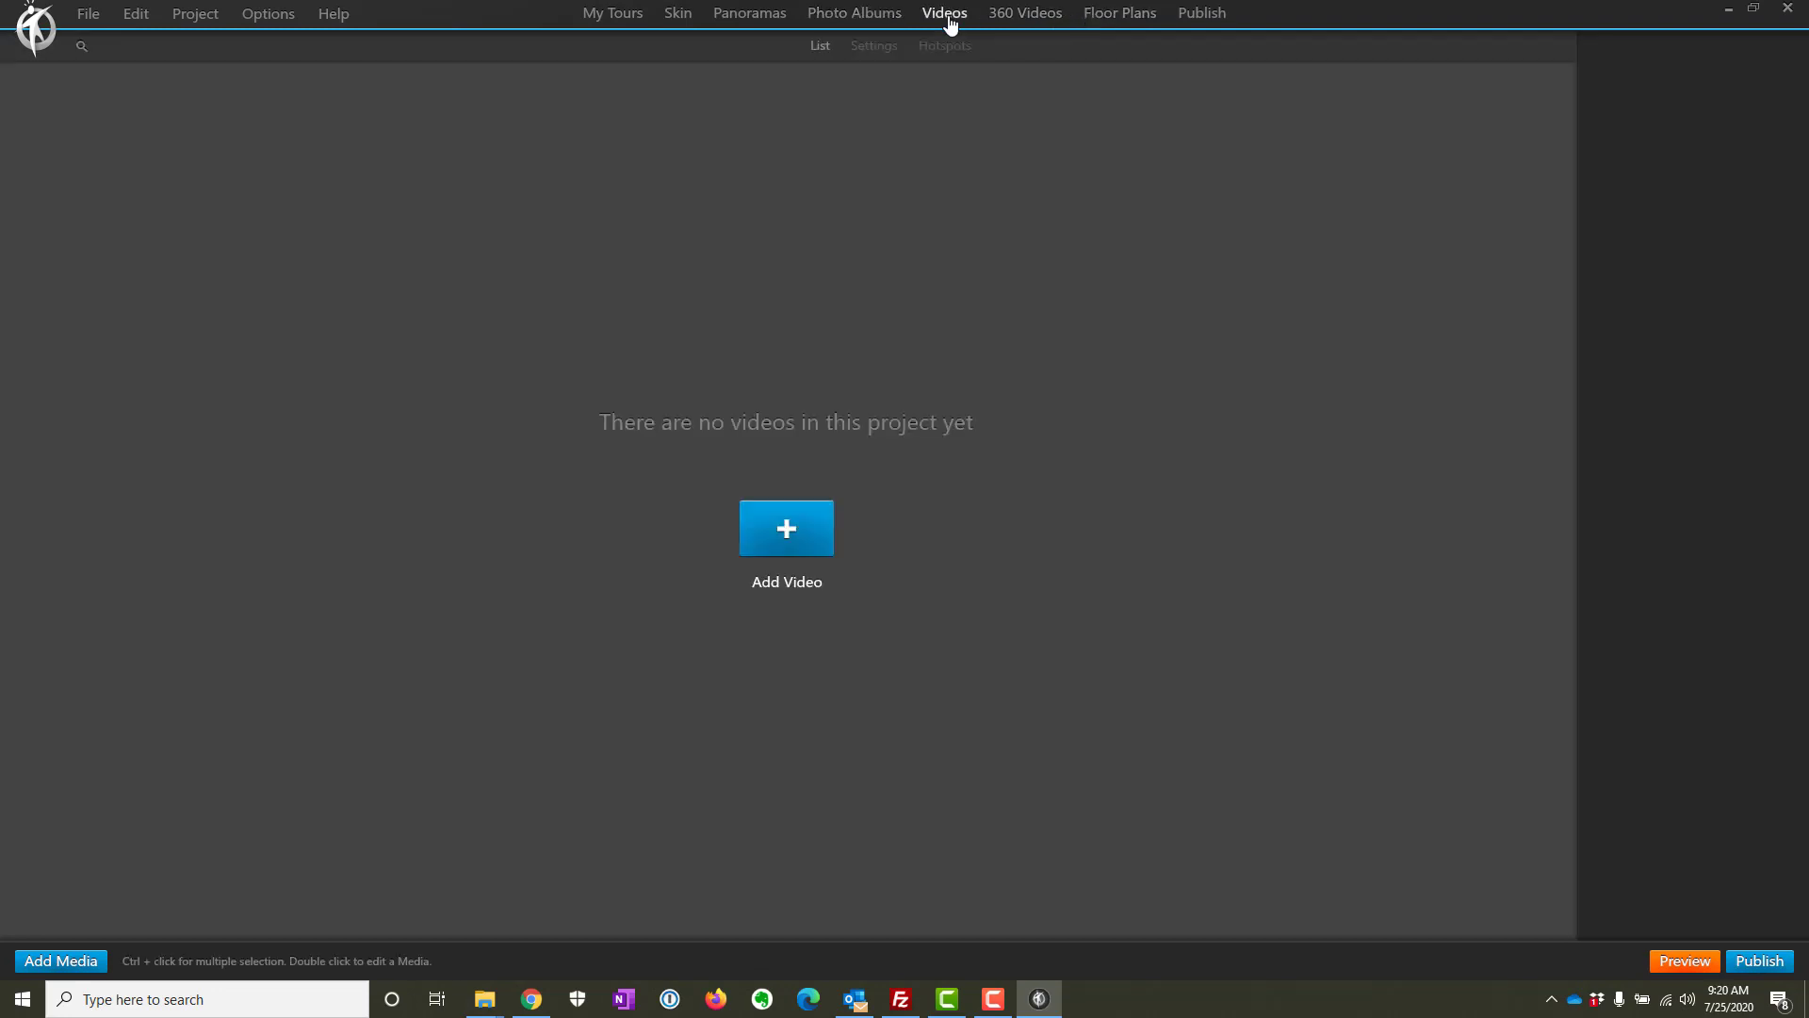
left_click(880, 17)
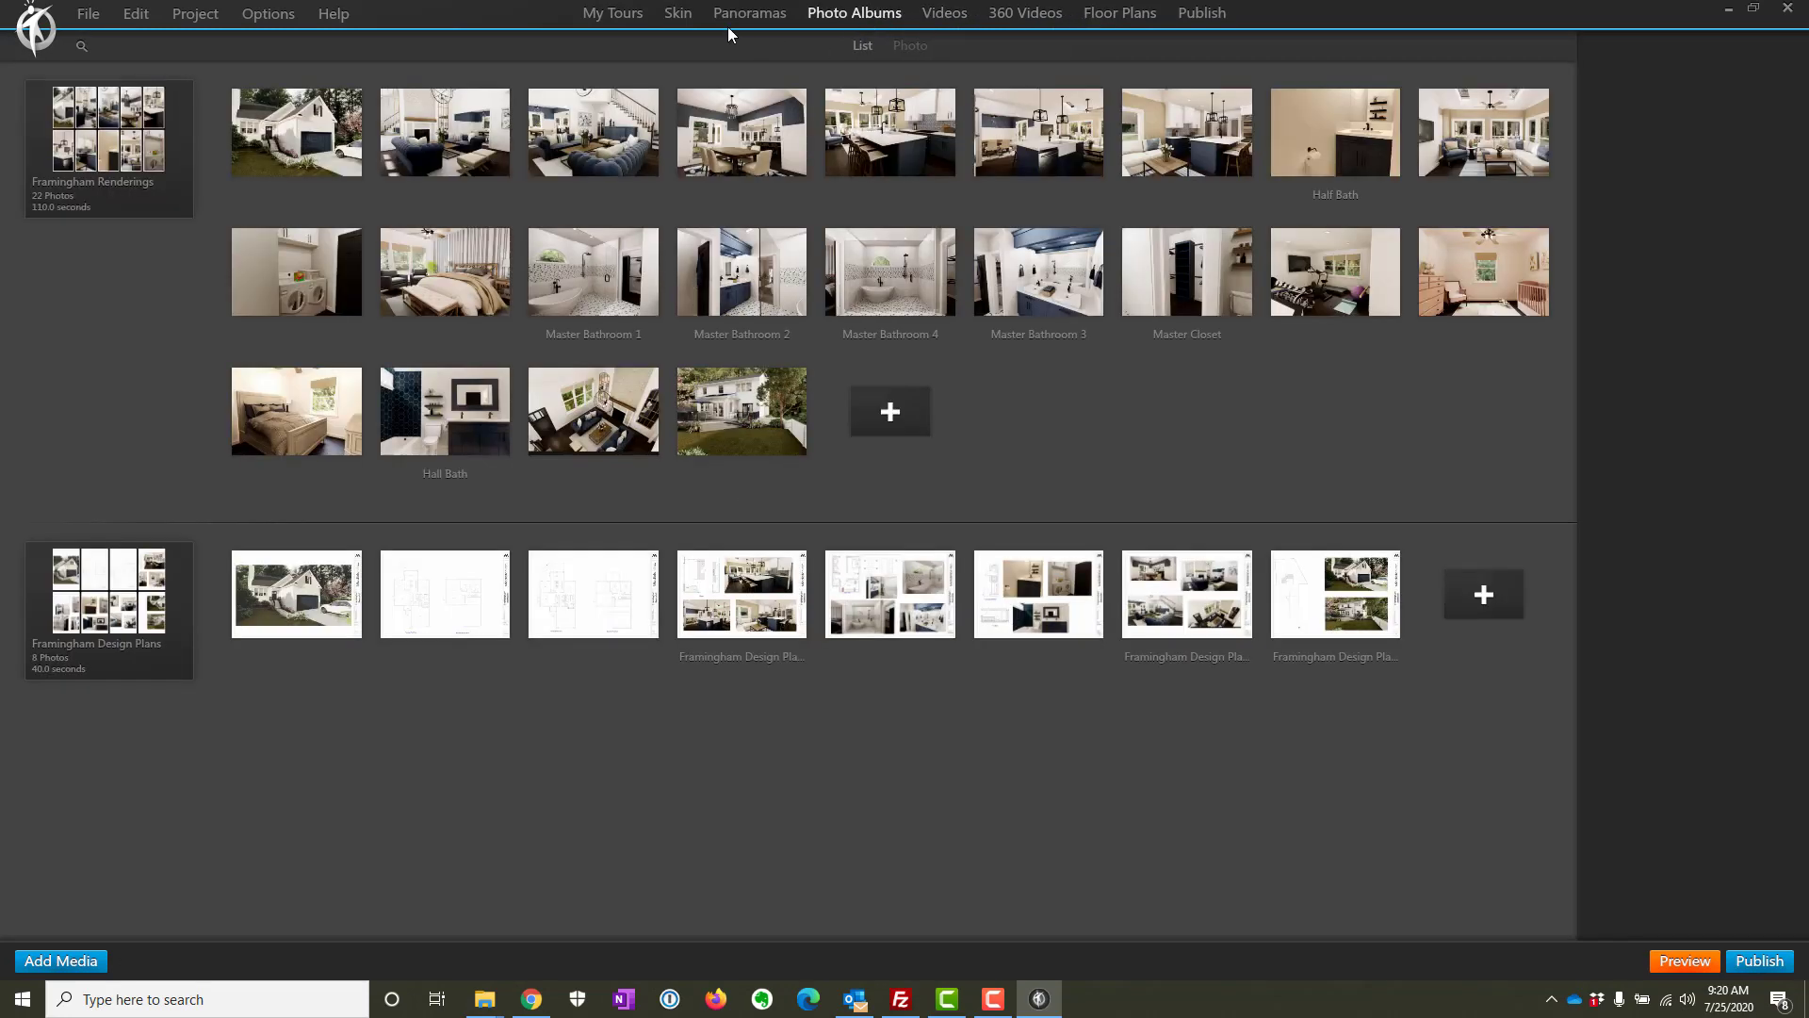
left_click(682, 18)
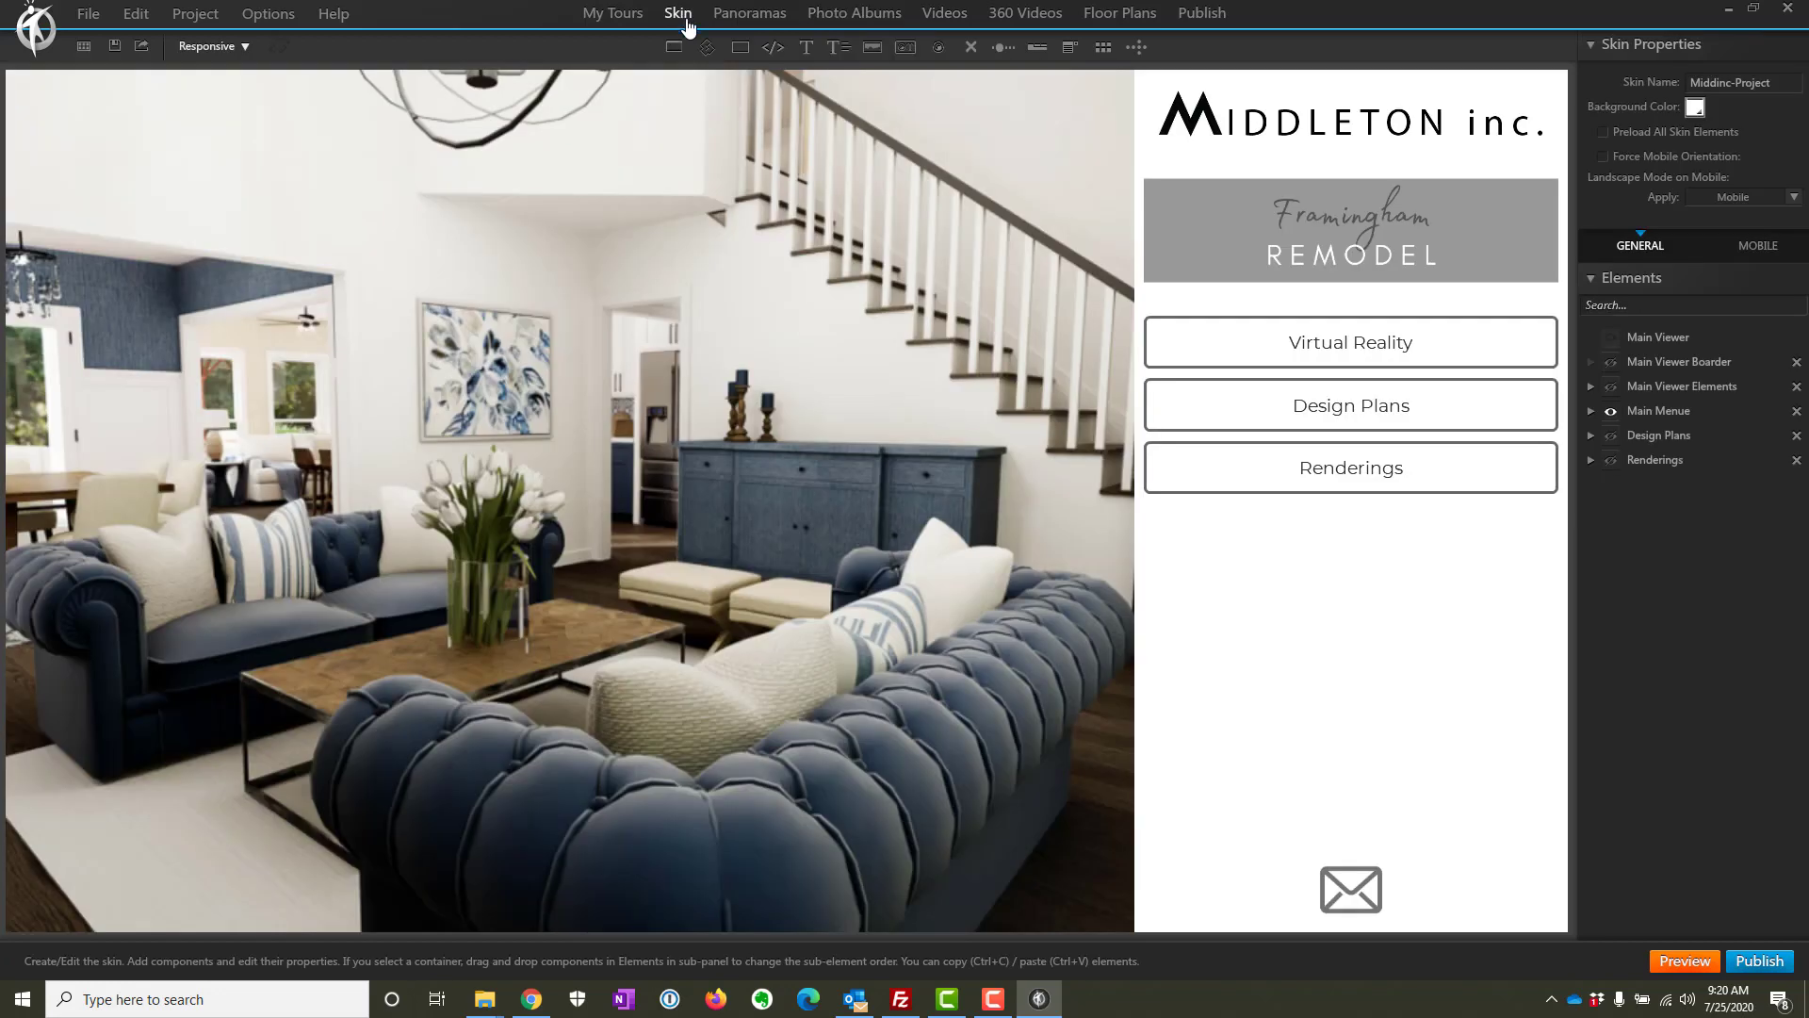
left_click(769, 16)
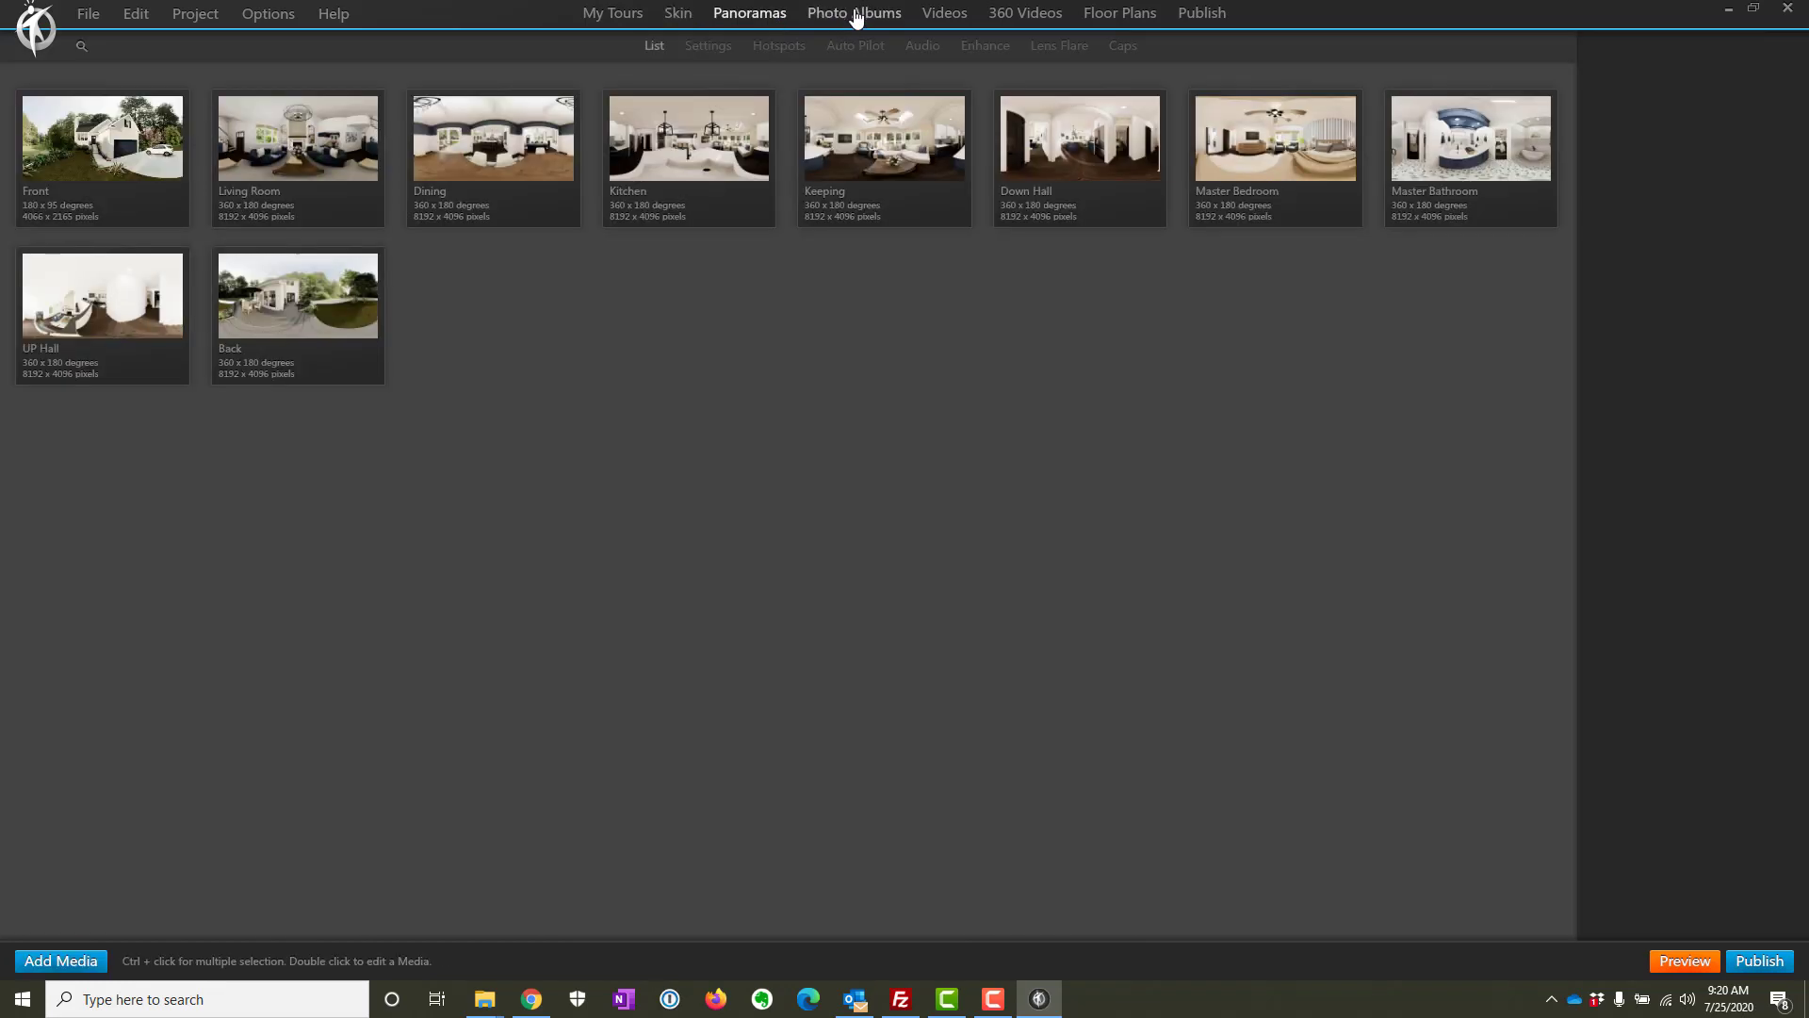
left_click(857, 17)
left_click(763, 17)
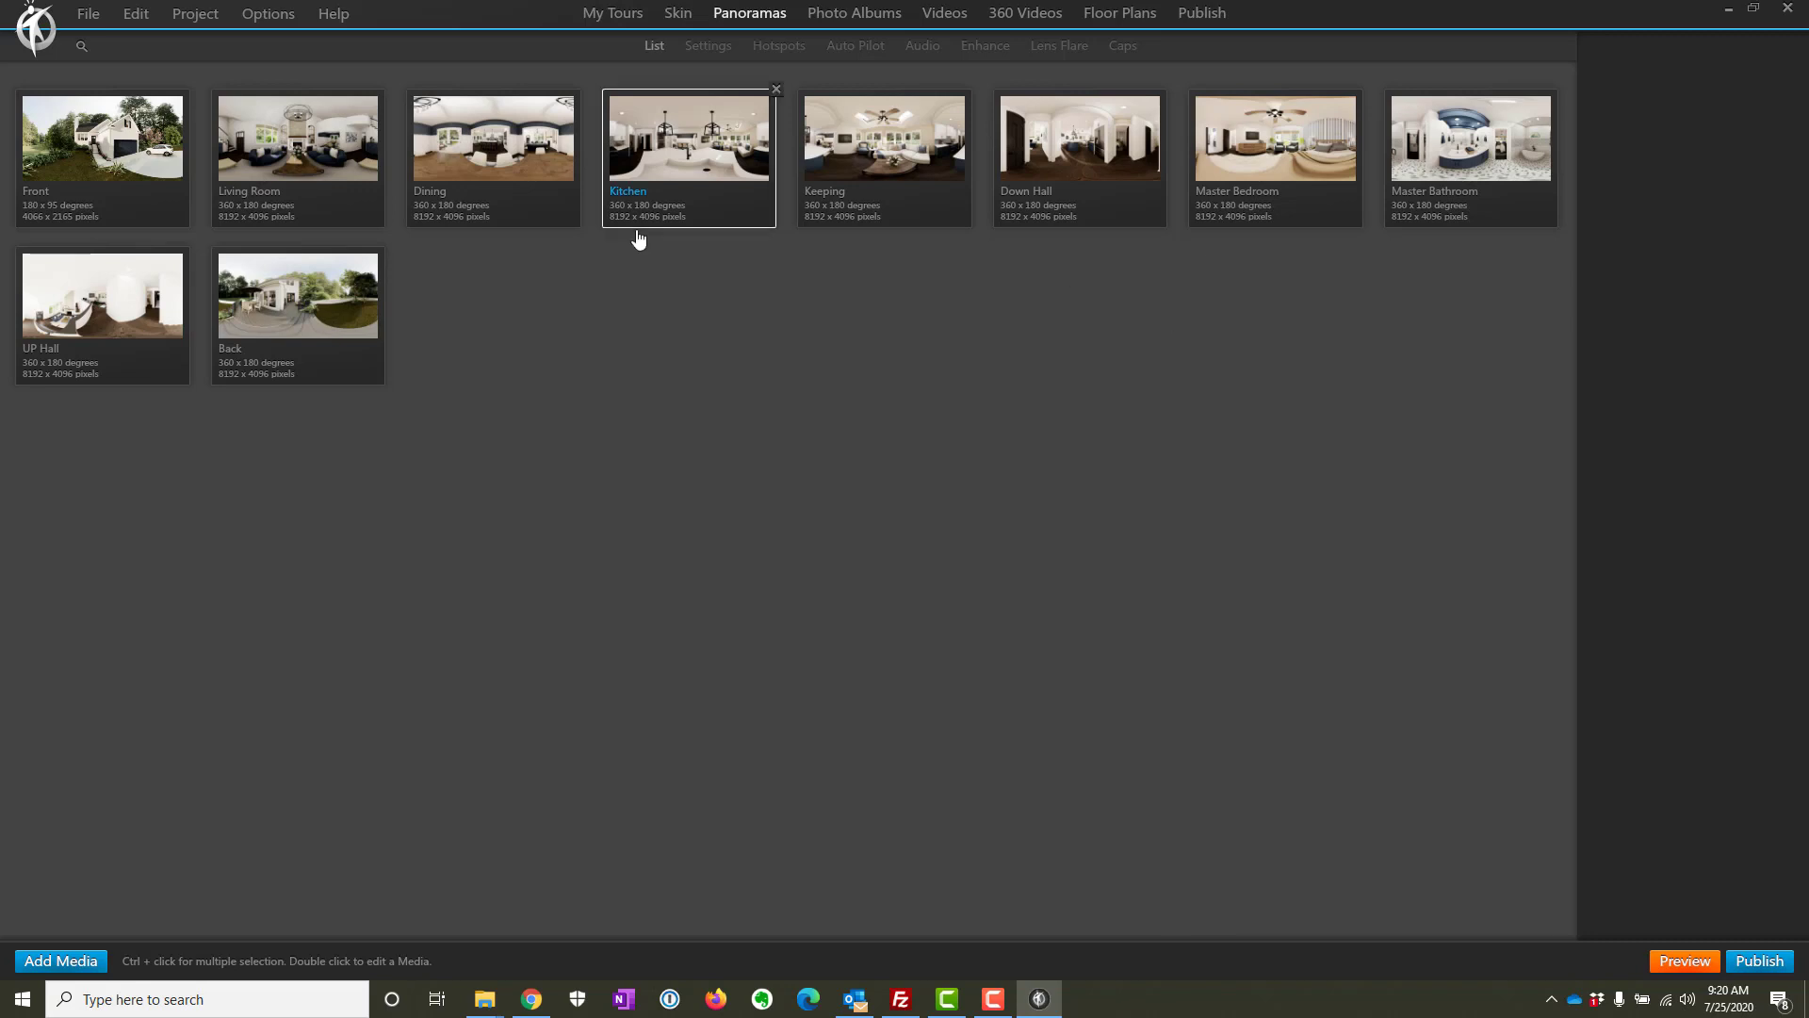
- Show the File > Export options, including Create Project Backup with Media
left_click(88, 15)
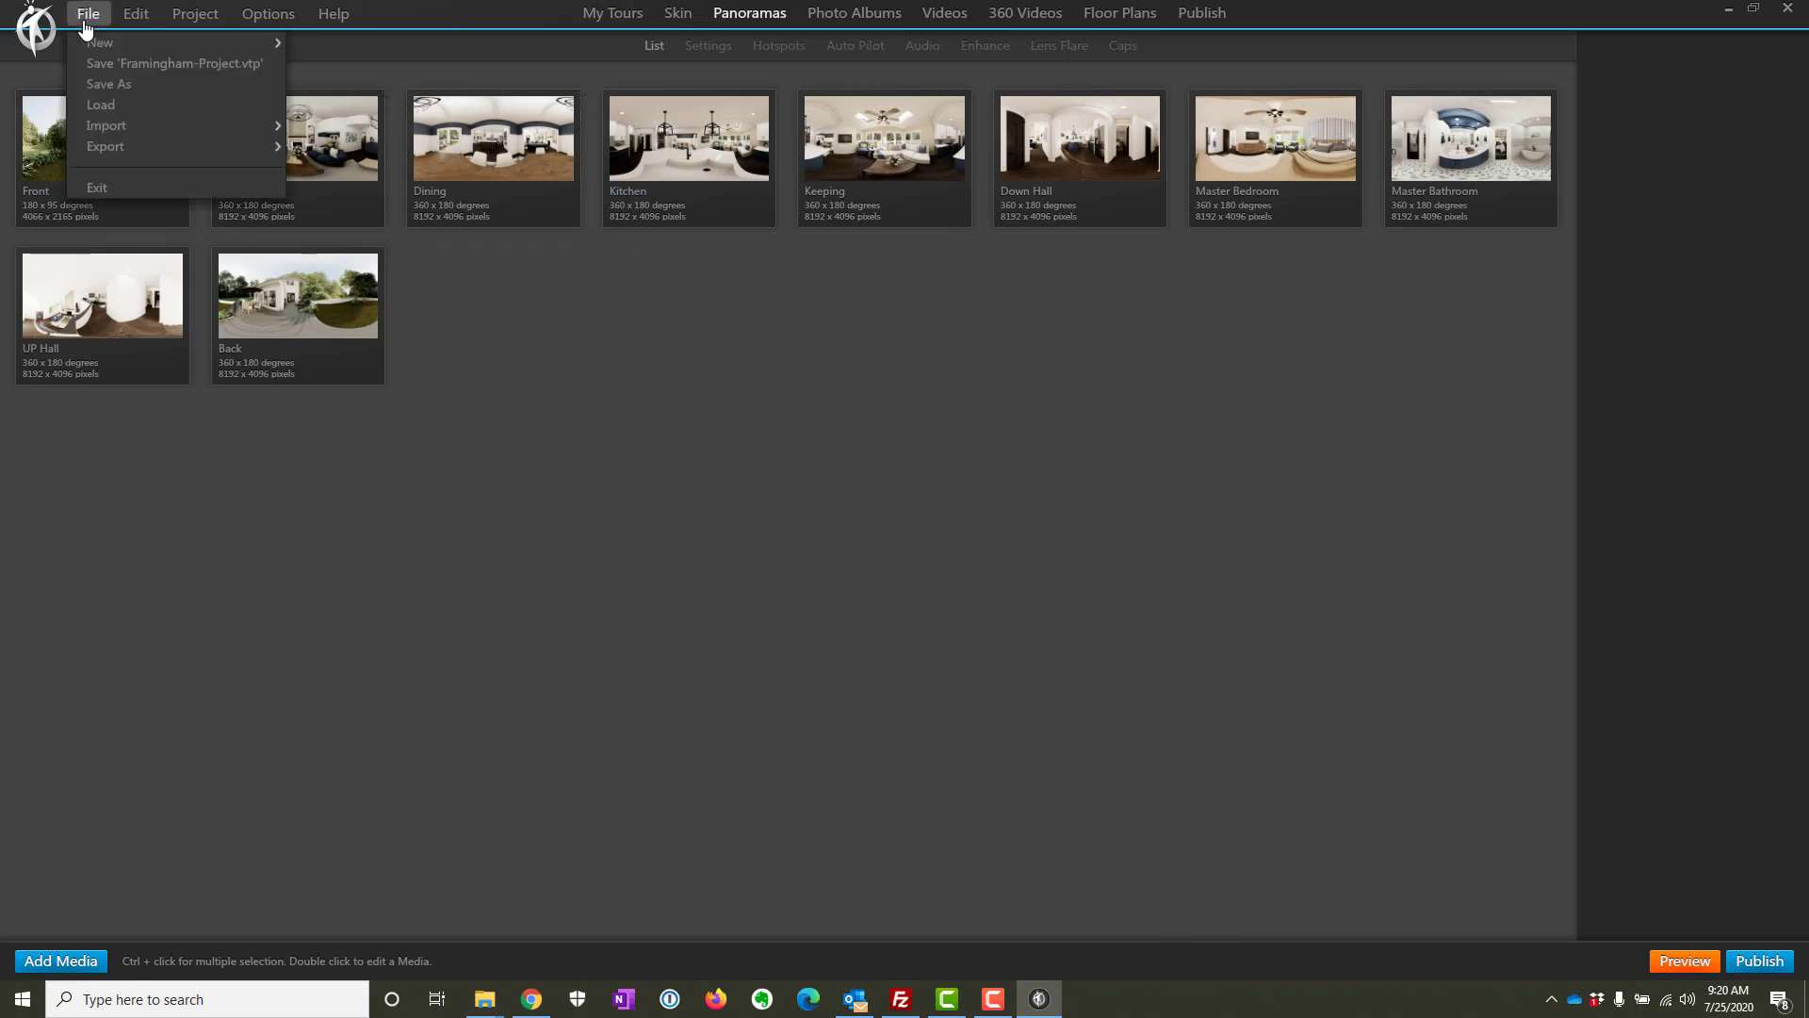
mouse_move(143, 148)
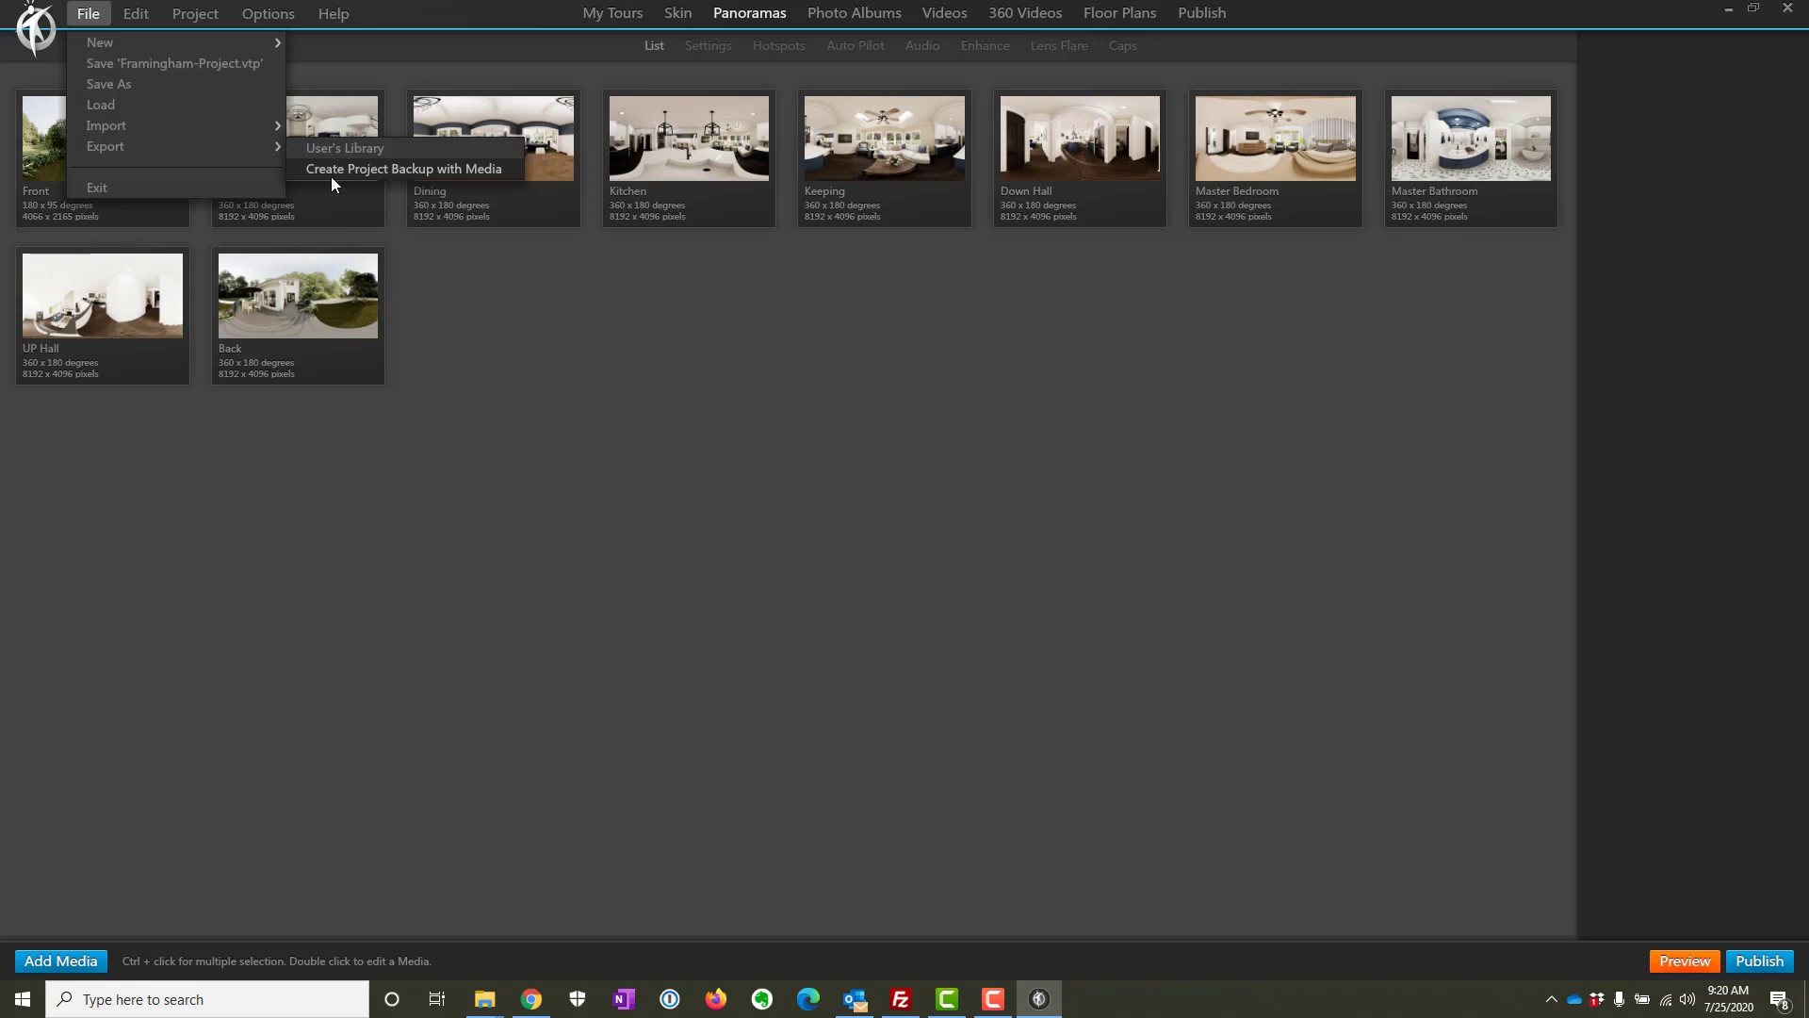
- Create a project backup with media in the Desktop's Test Correct Framingham folder
left_click(383, 176)
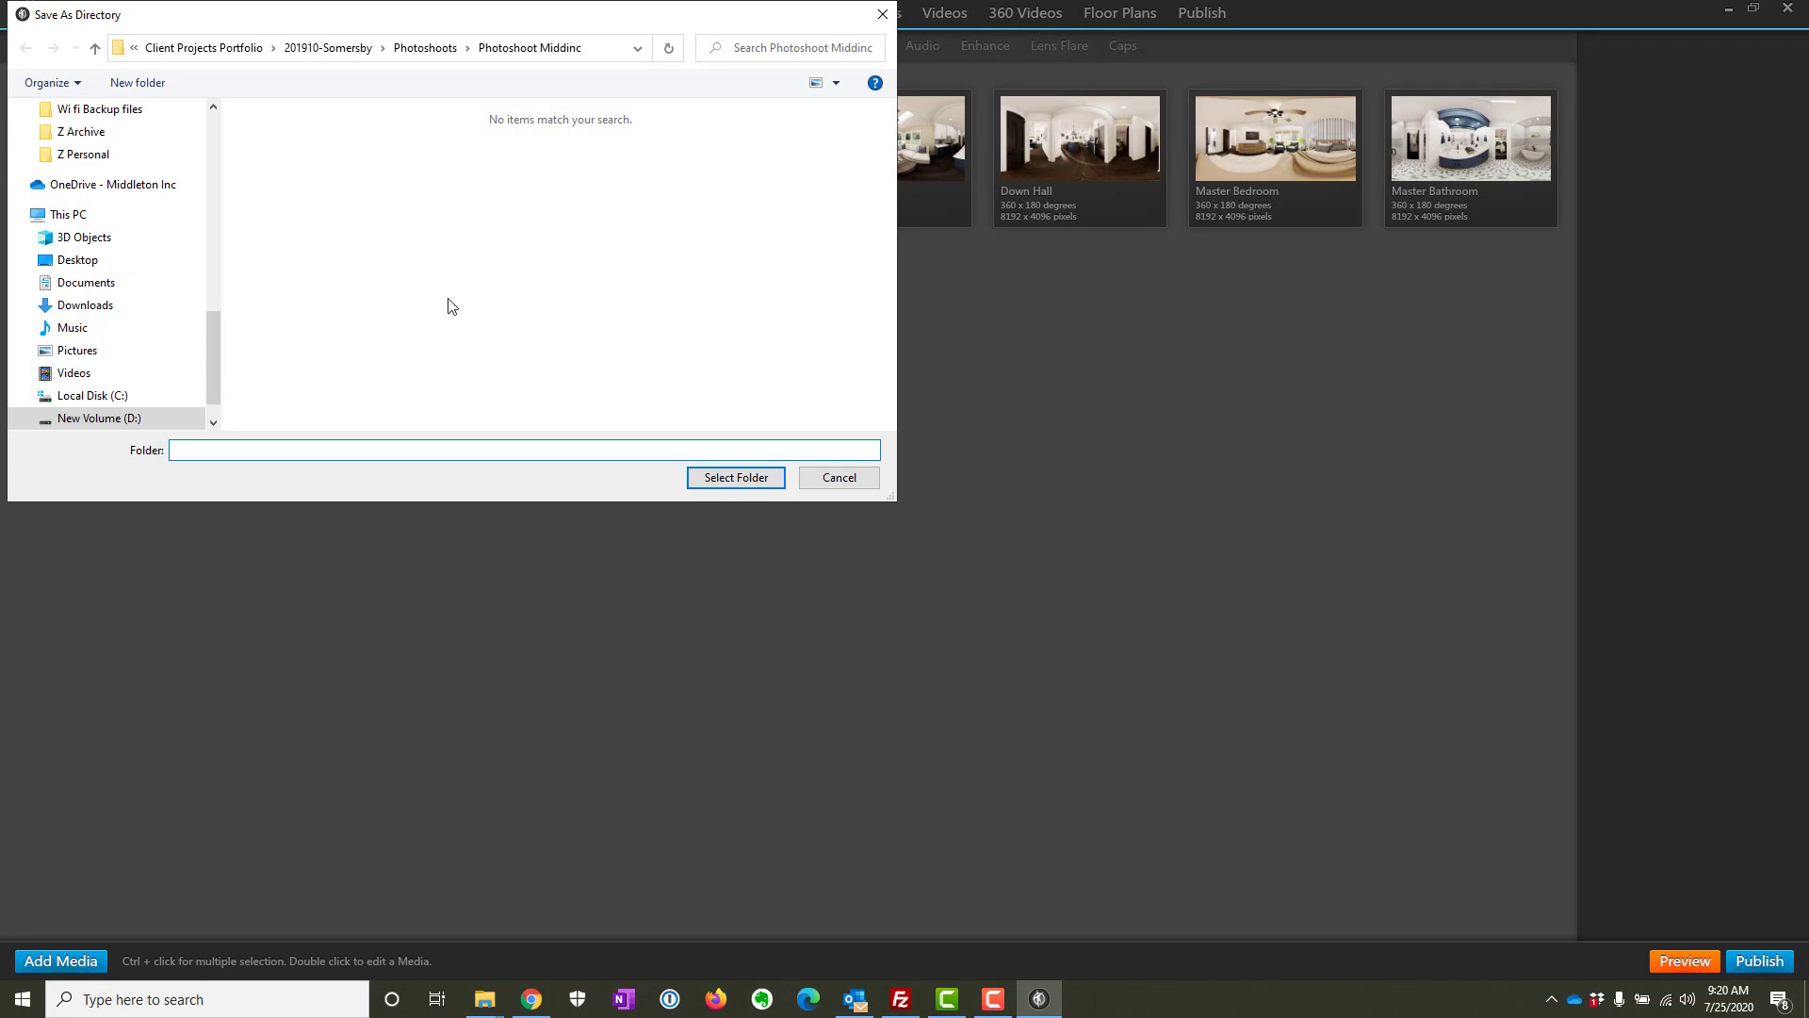
scroll(165, 311, "up", 6)
scroll(162, 294, "up", 5)
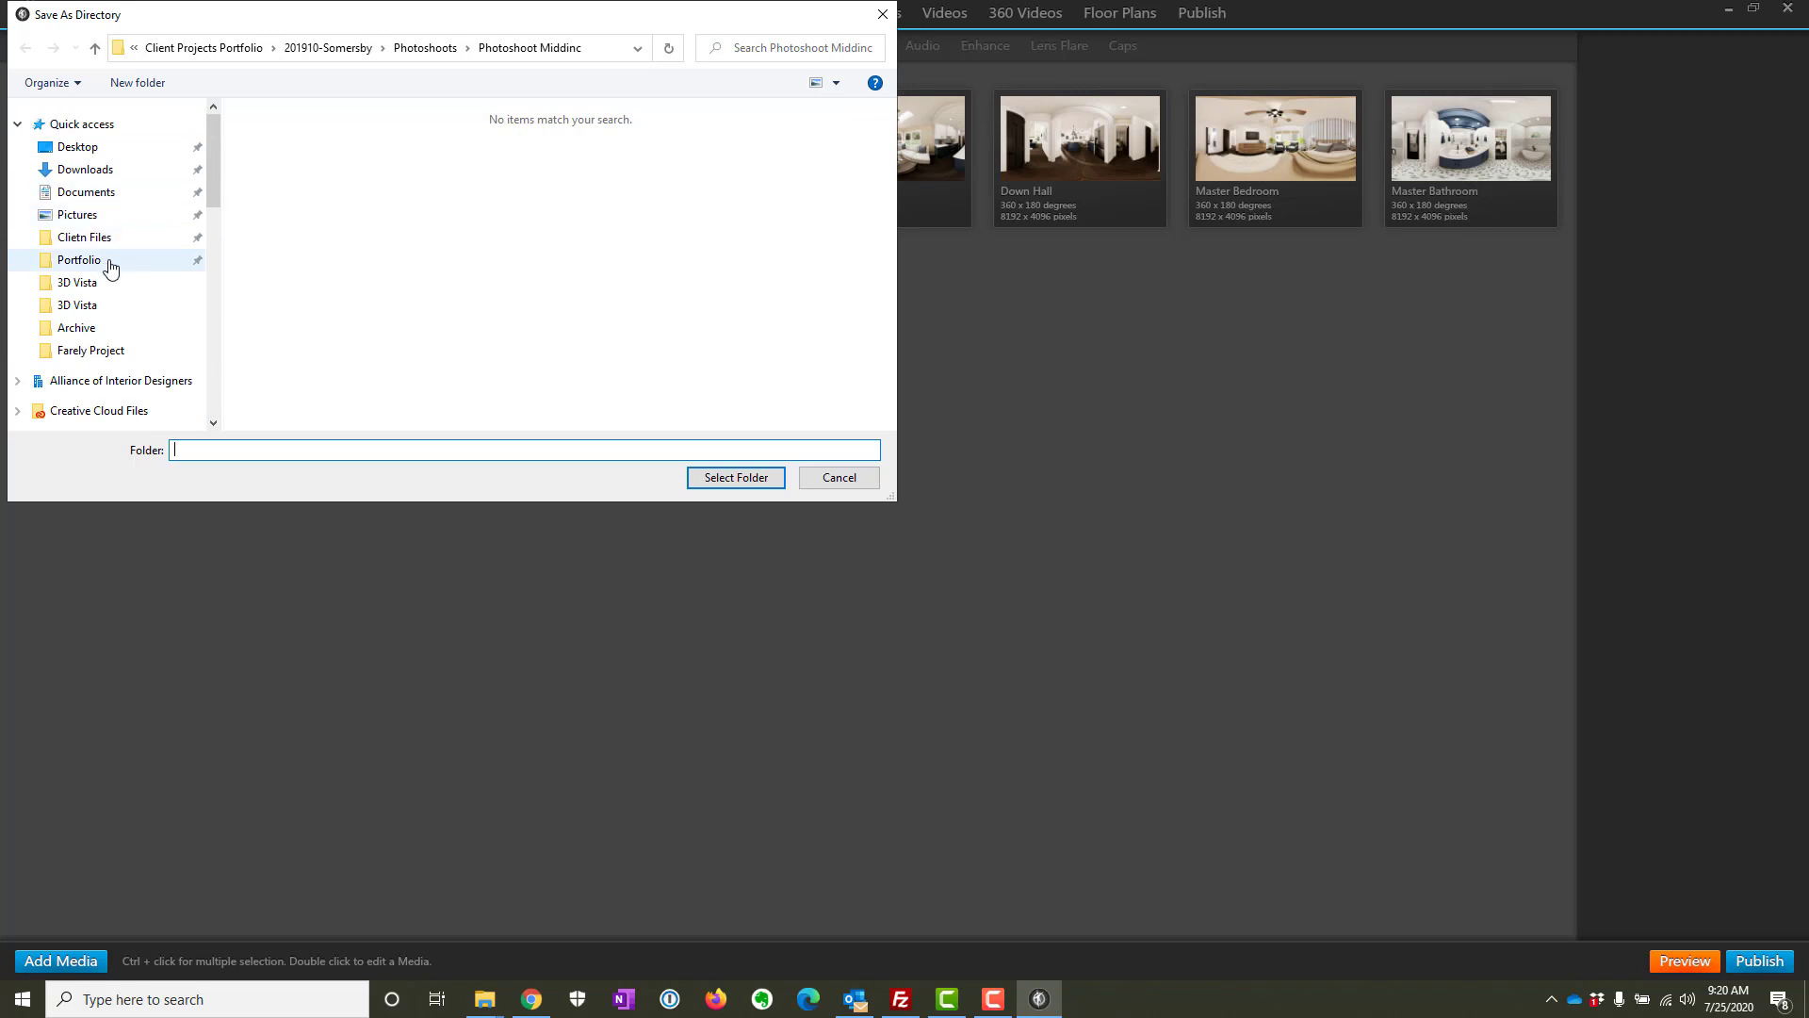
left_click(97, 147)
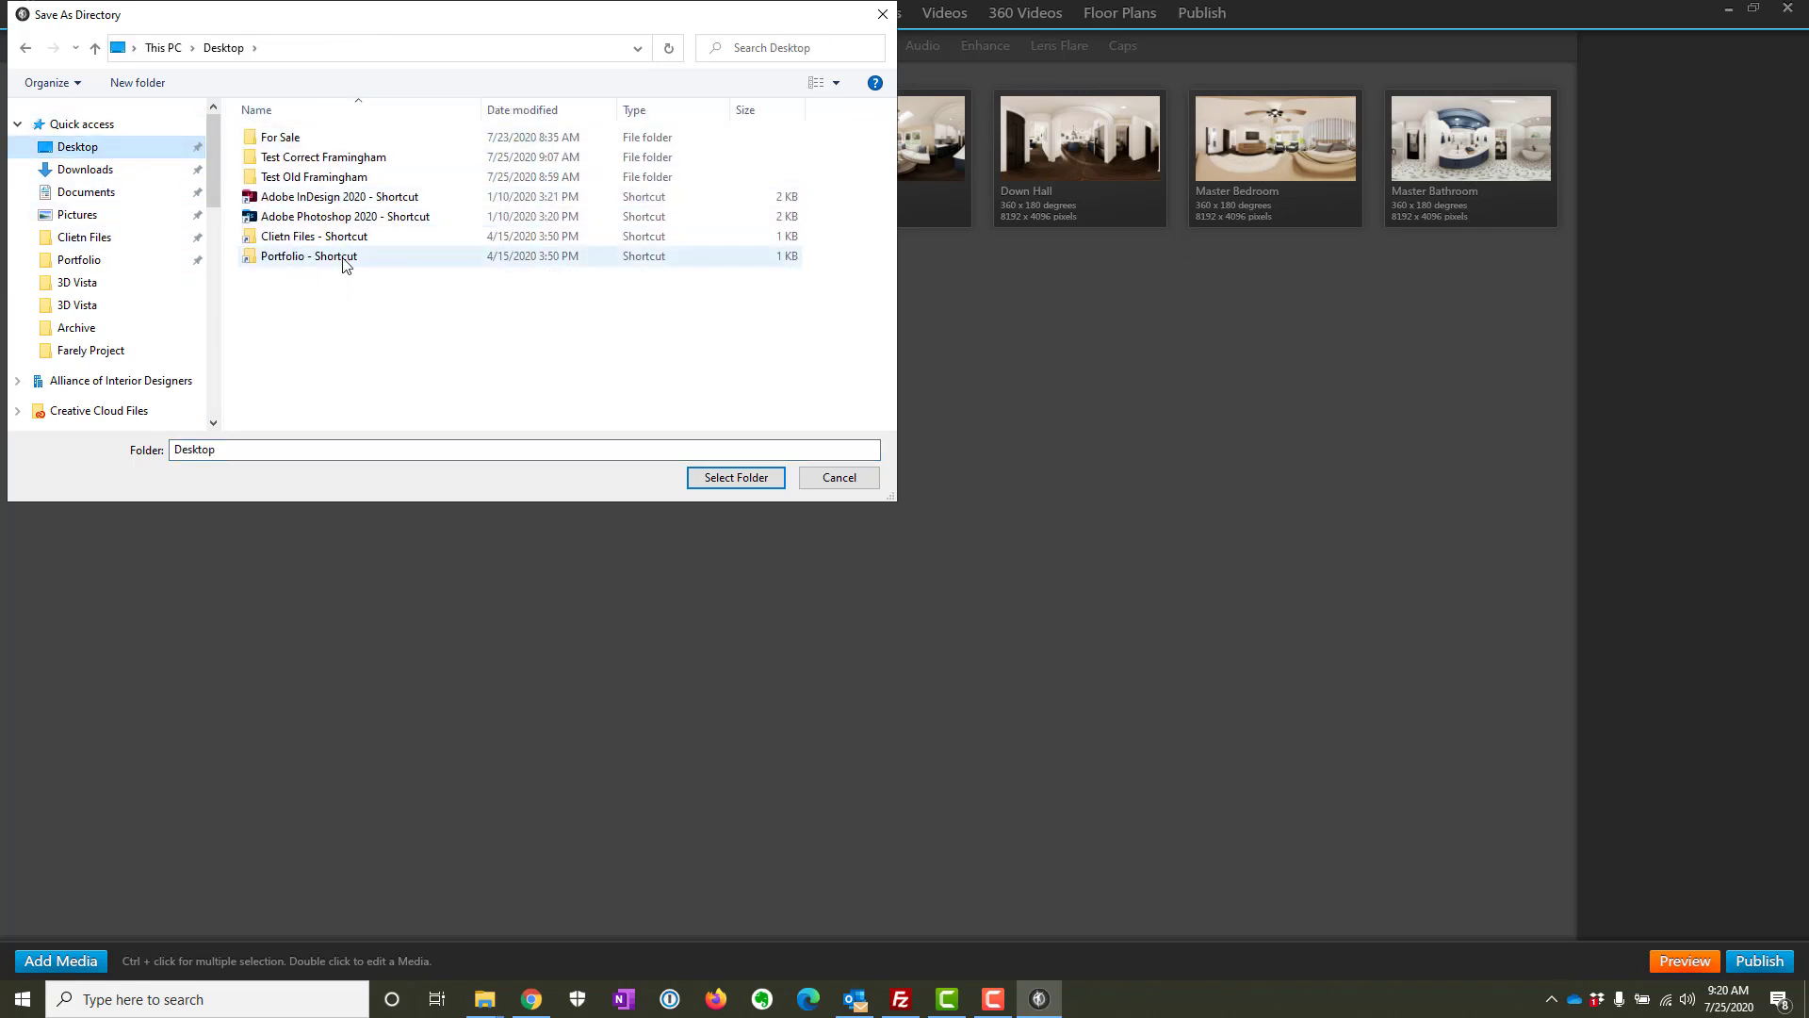
double_click(375, 156)
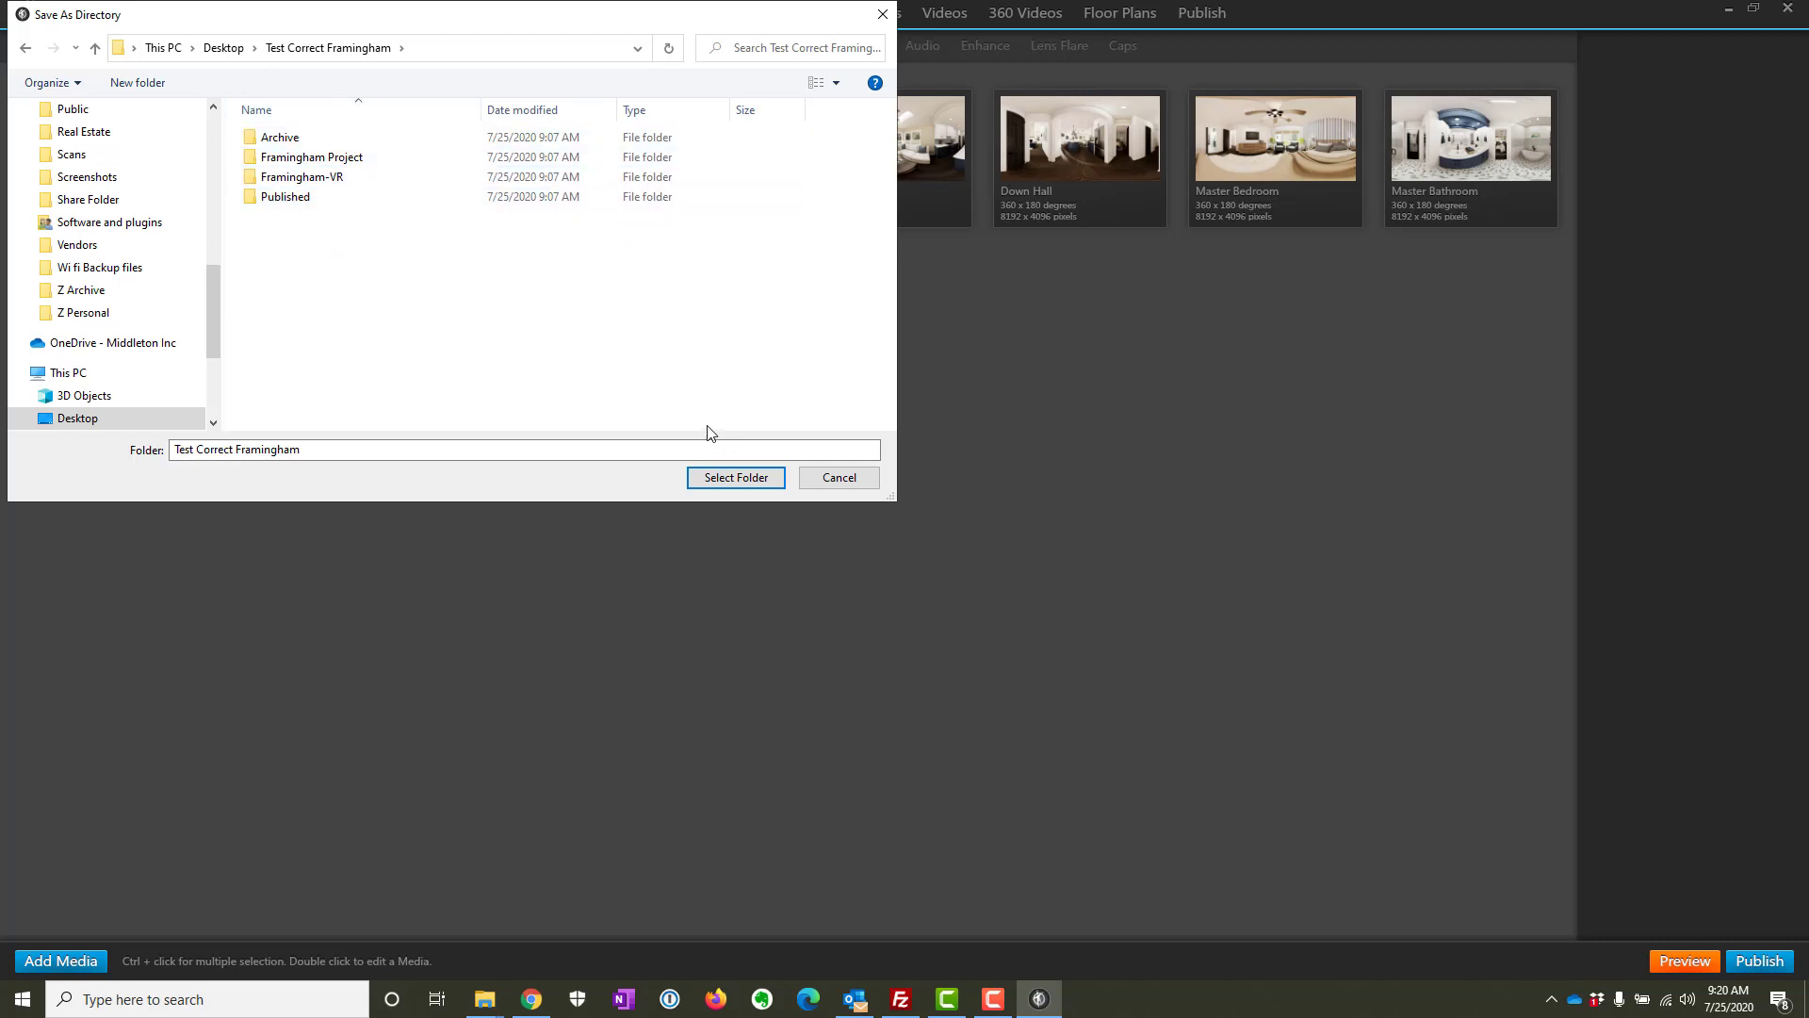
left_click(709, 478)
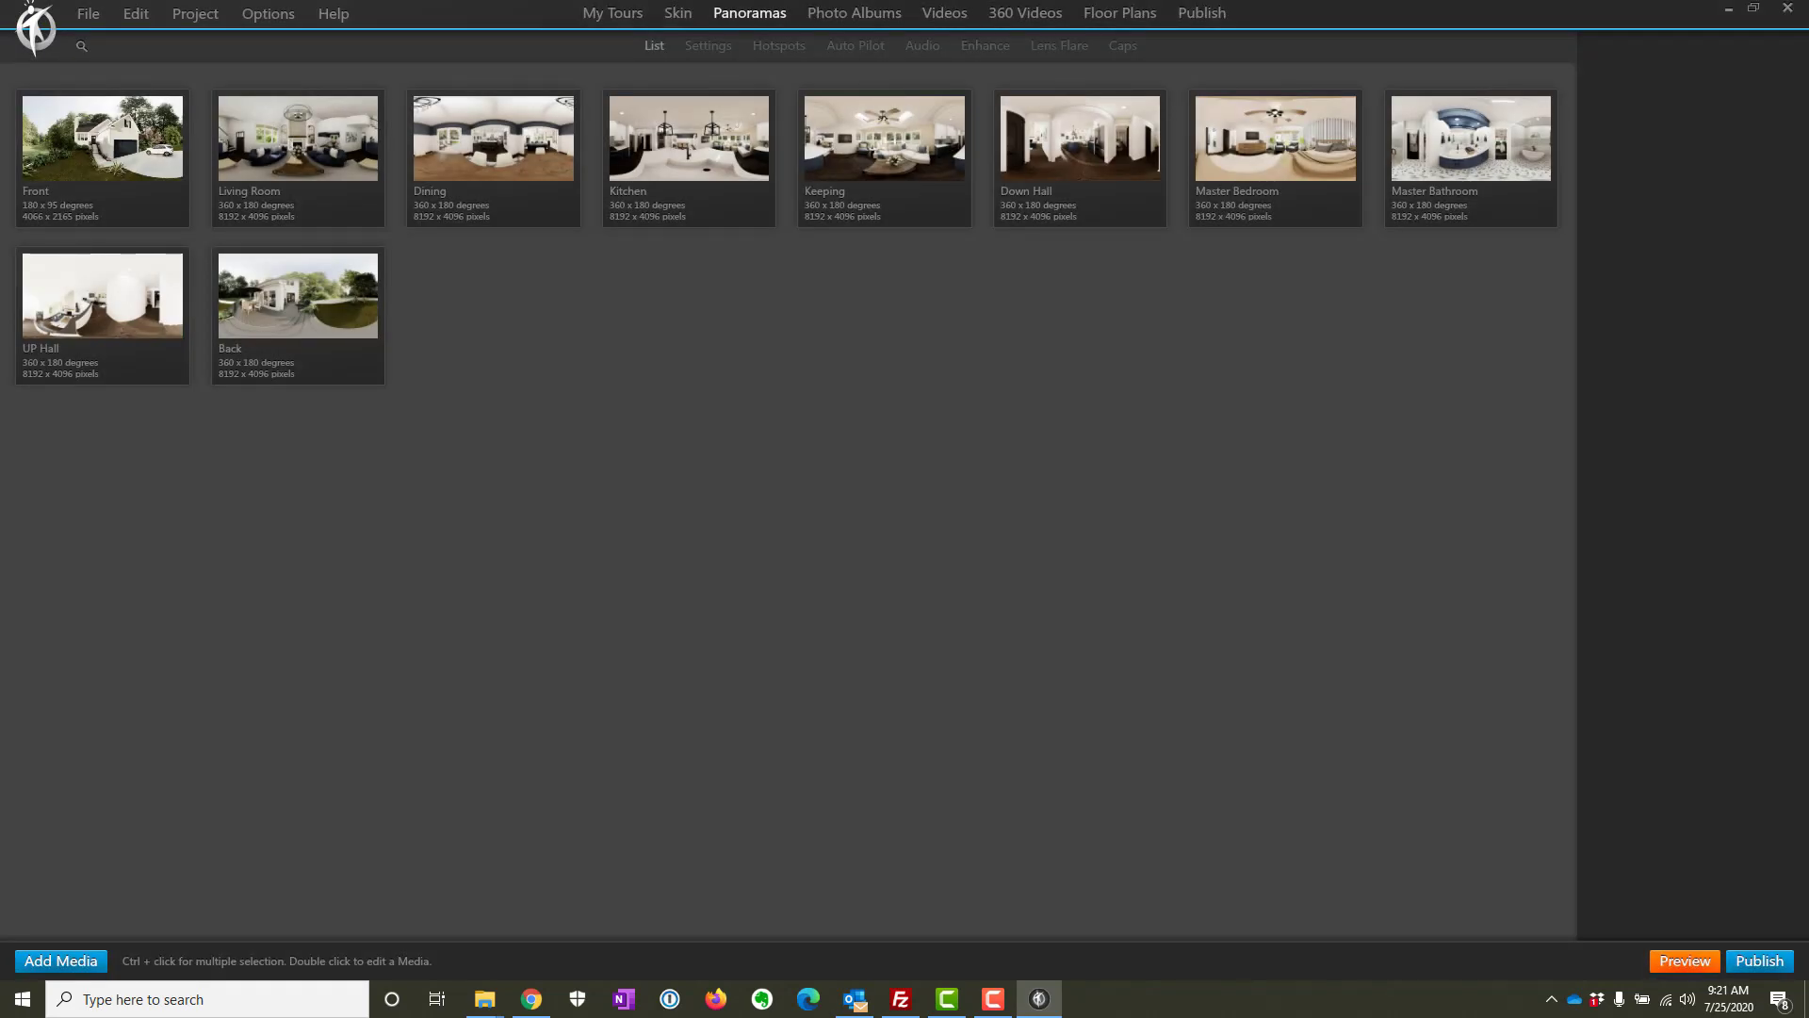
- Minimize 3DVista and File Explorer, then open the desktop's Test Correct Framingham folder
left_click(1730, 12)
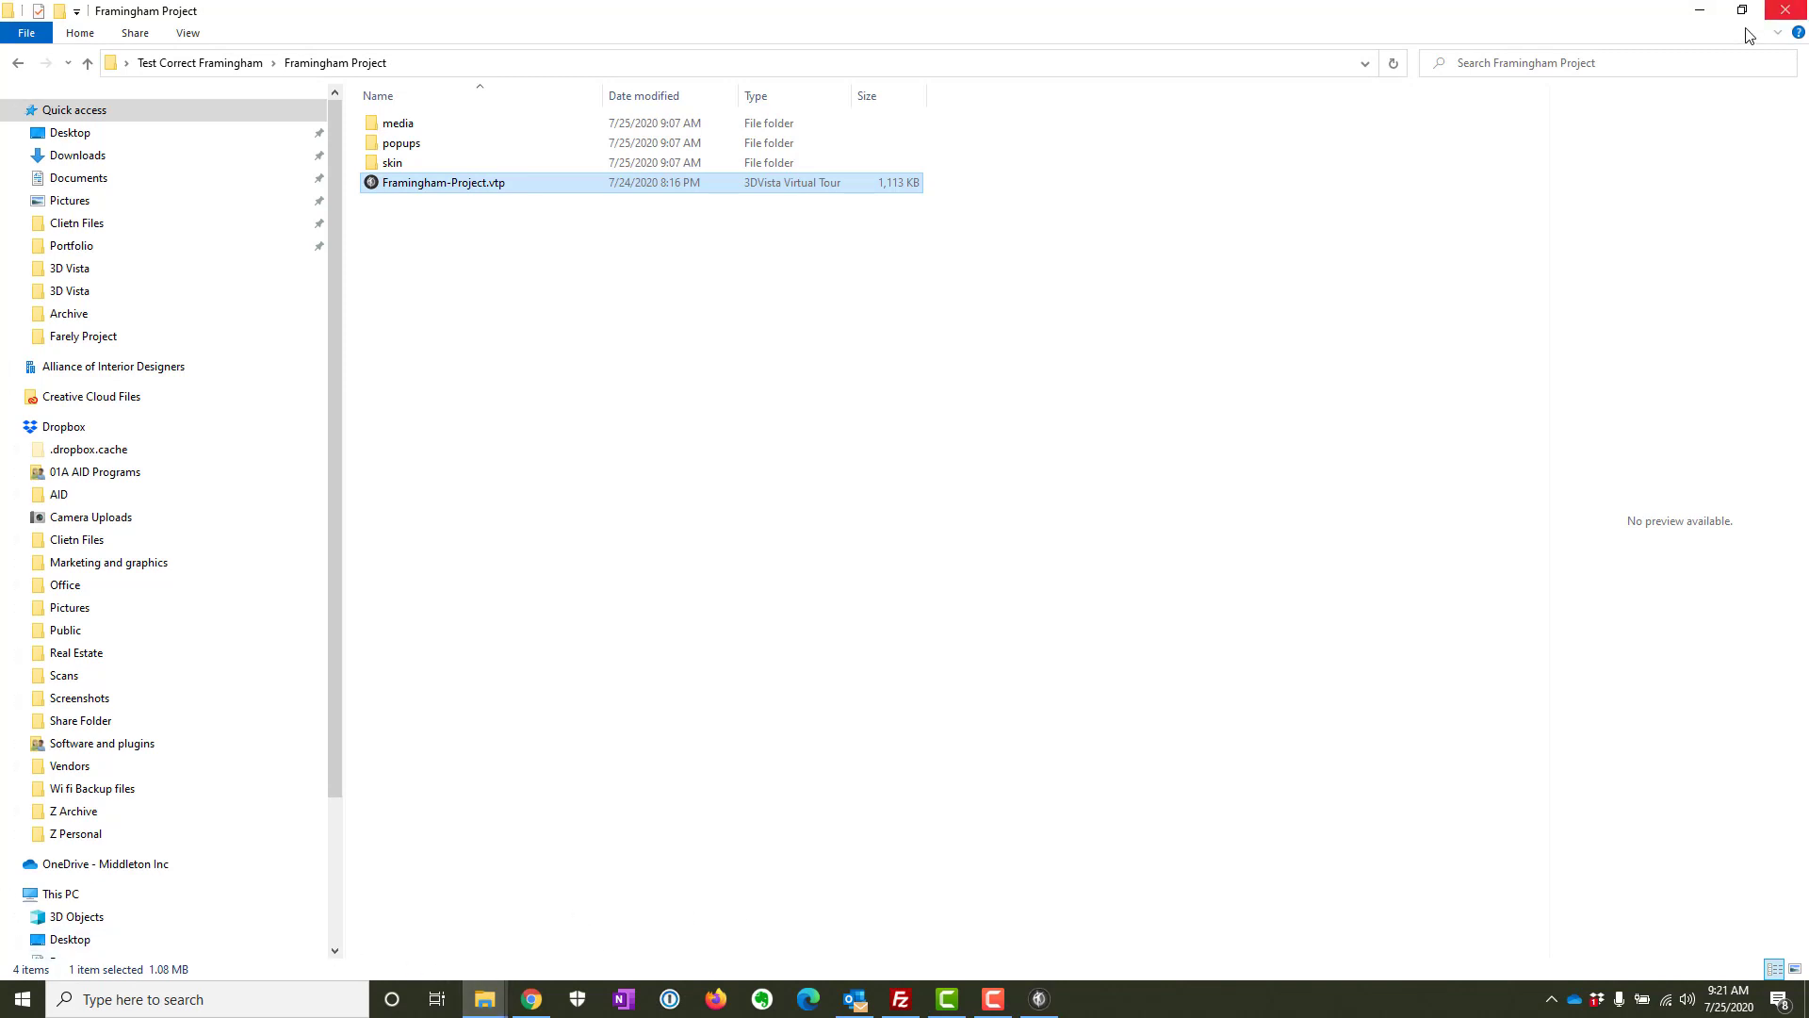
left_click(1700, 11)
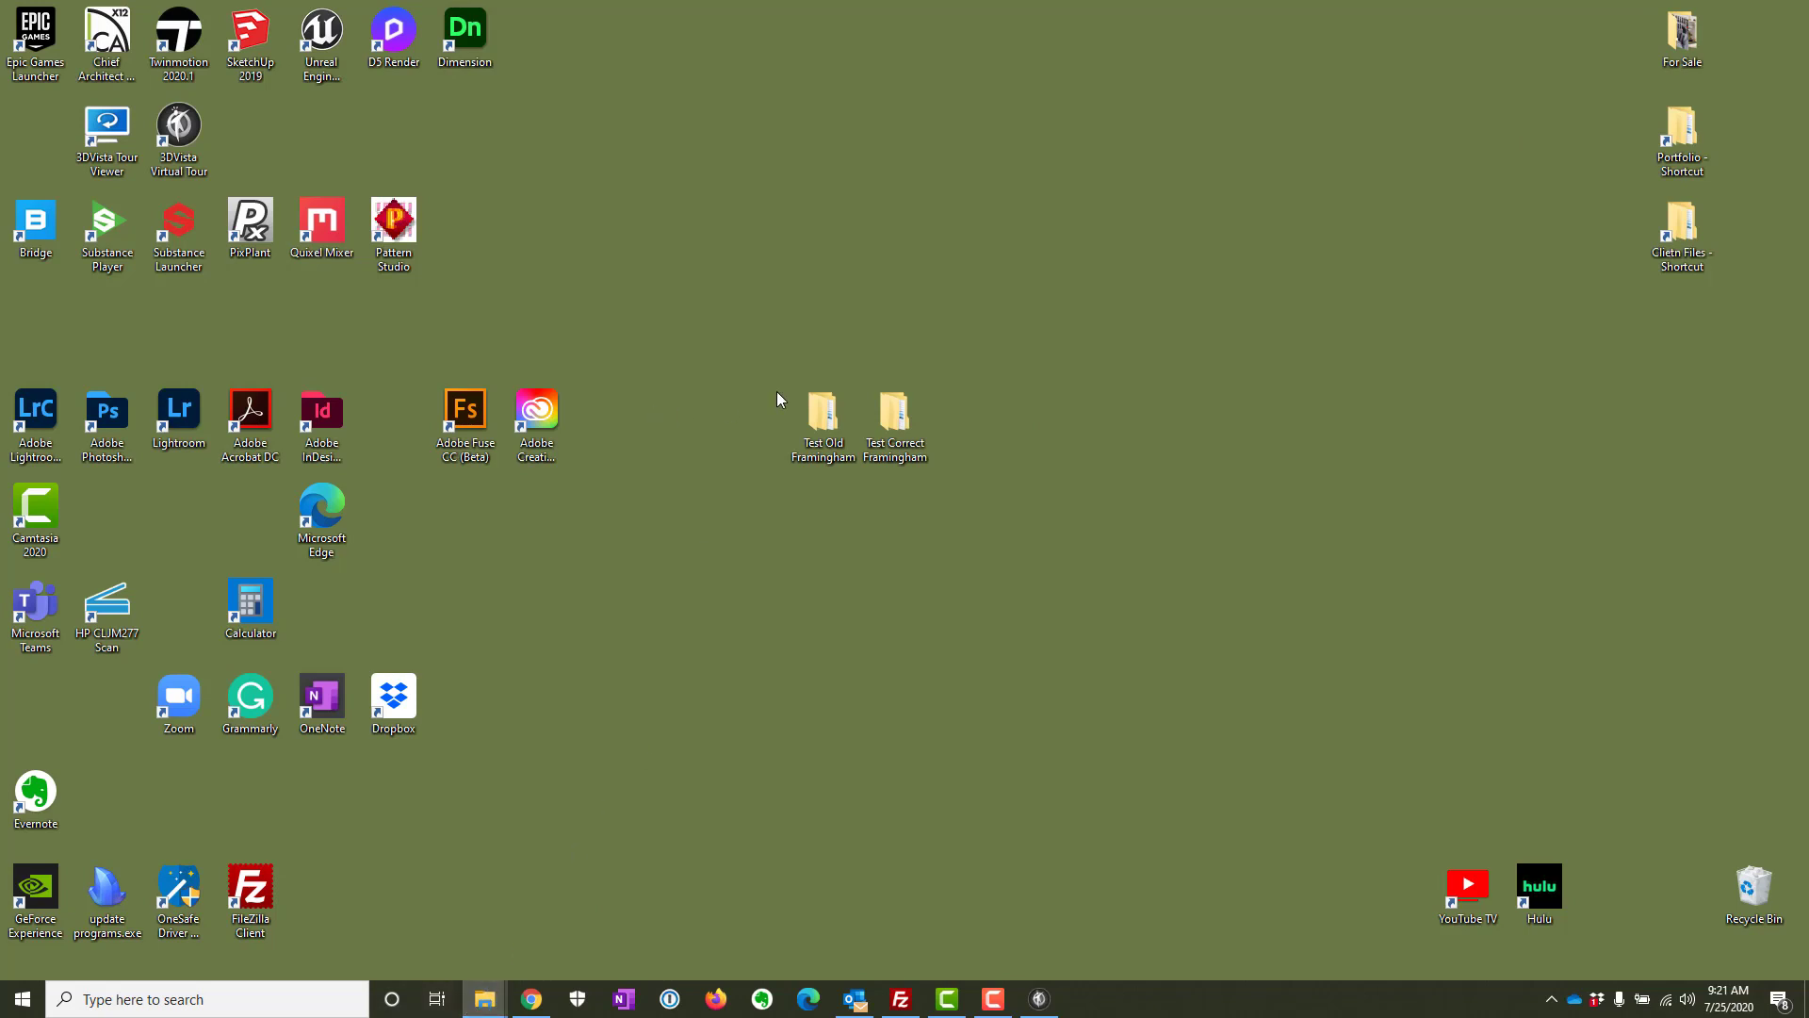
double_click(900, 429)
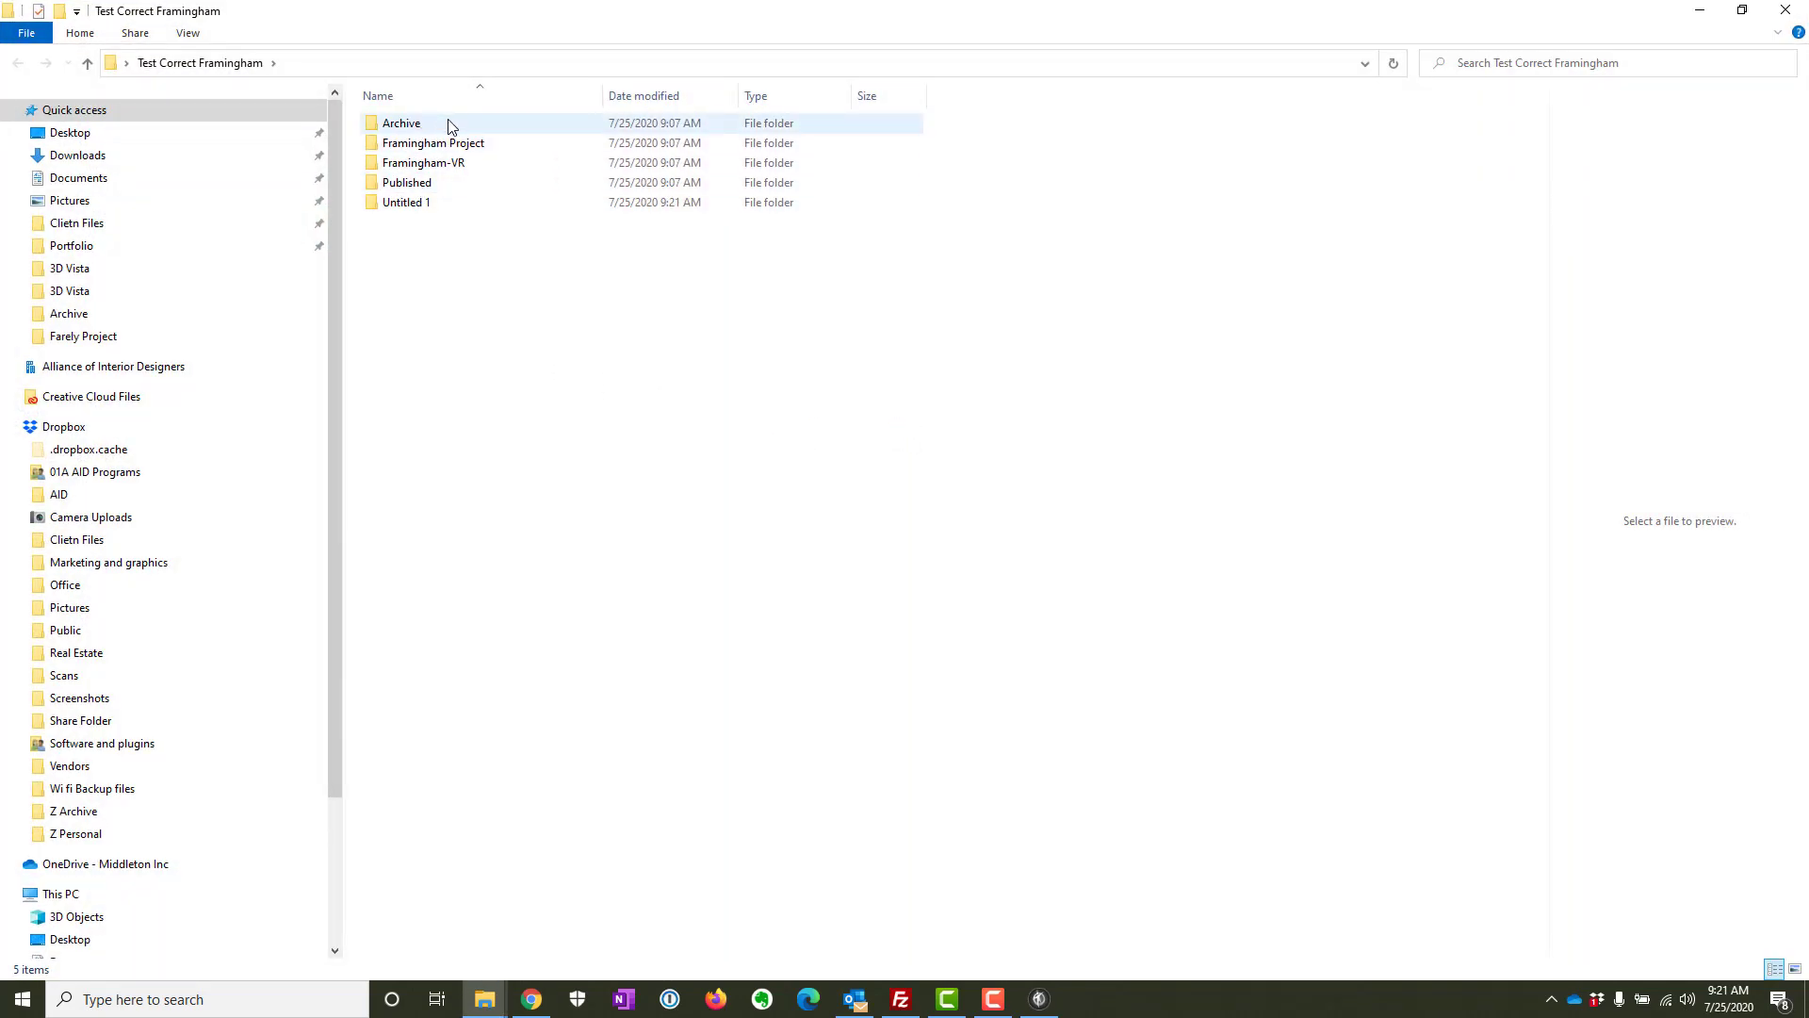
- Rename the newly saved Untitled 1 folder to 'Framingham Project2'
double_click(411, 207)
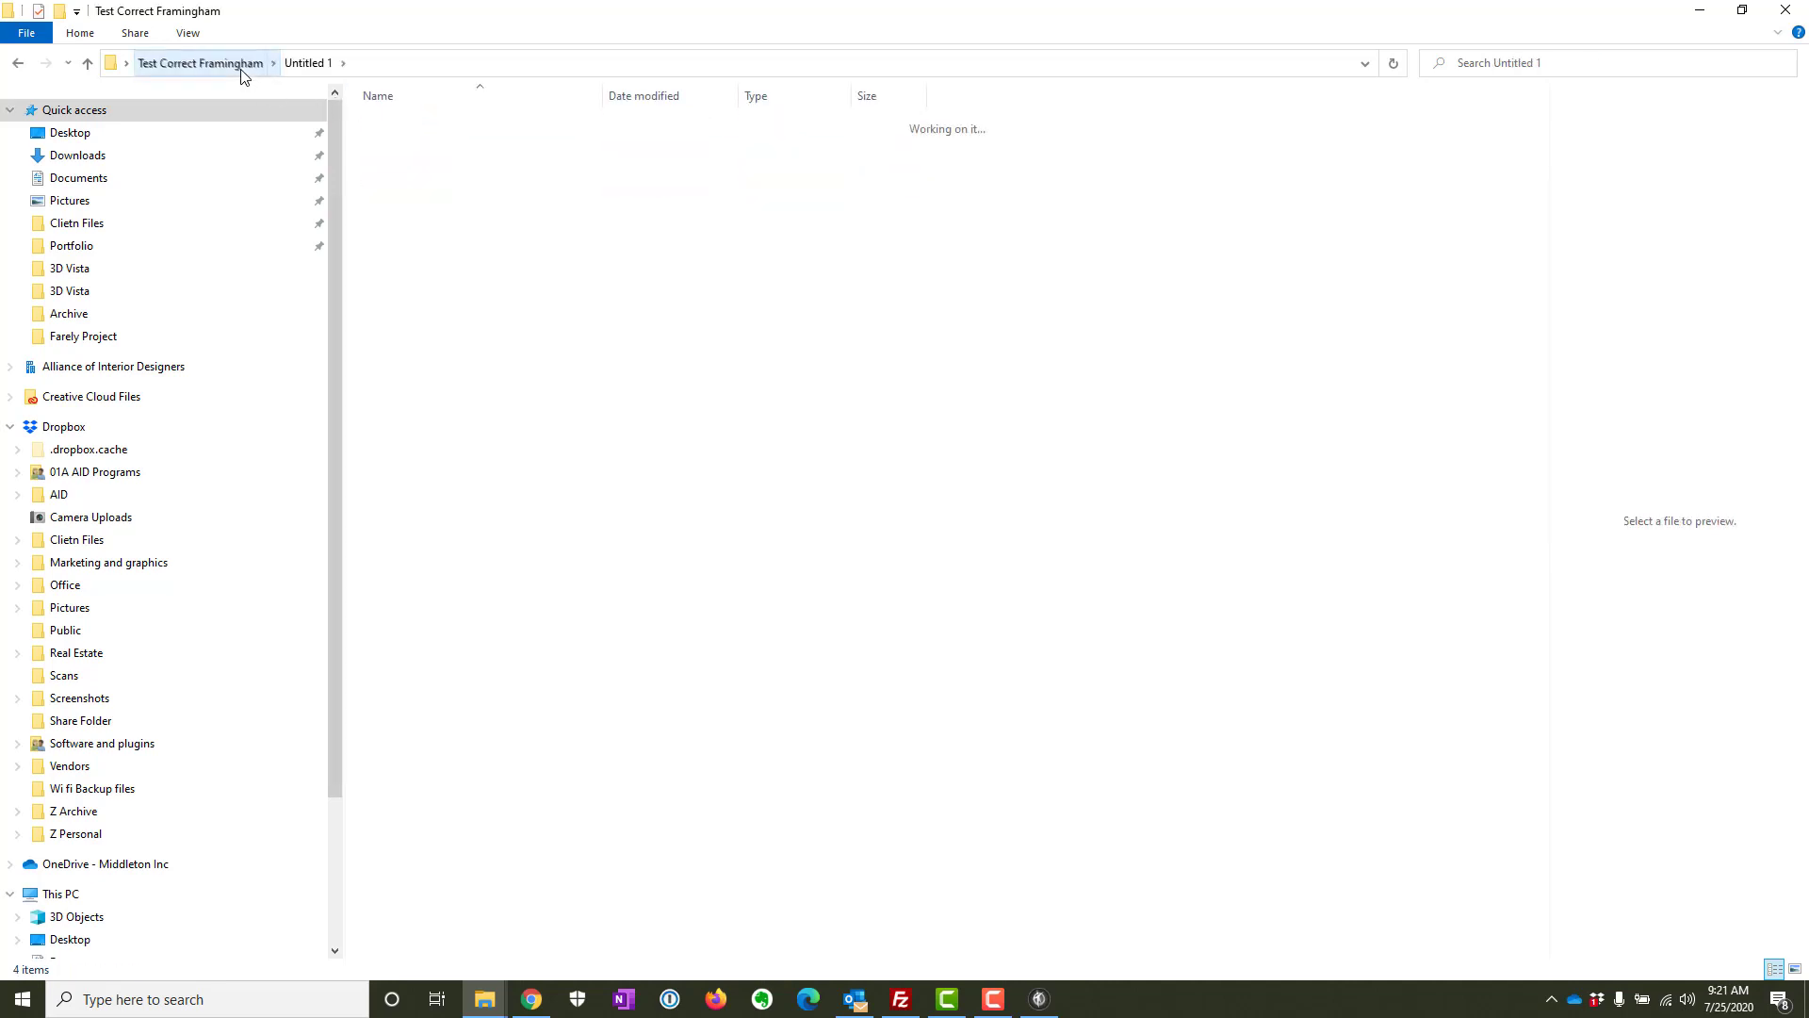
left_click(244, 64)
right_click(406, 207)
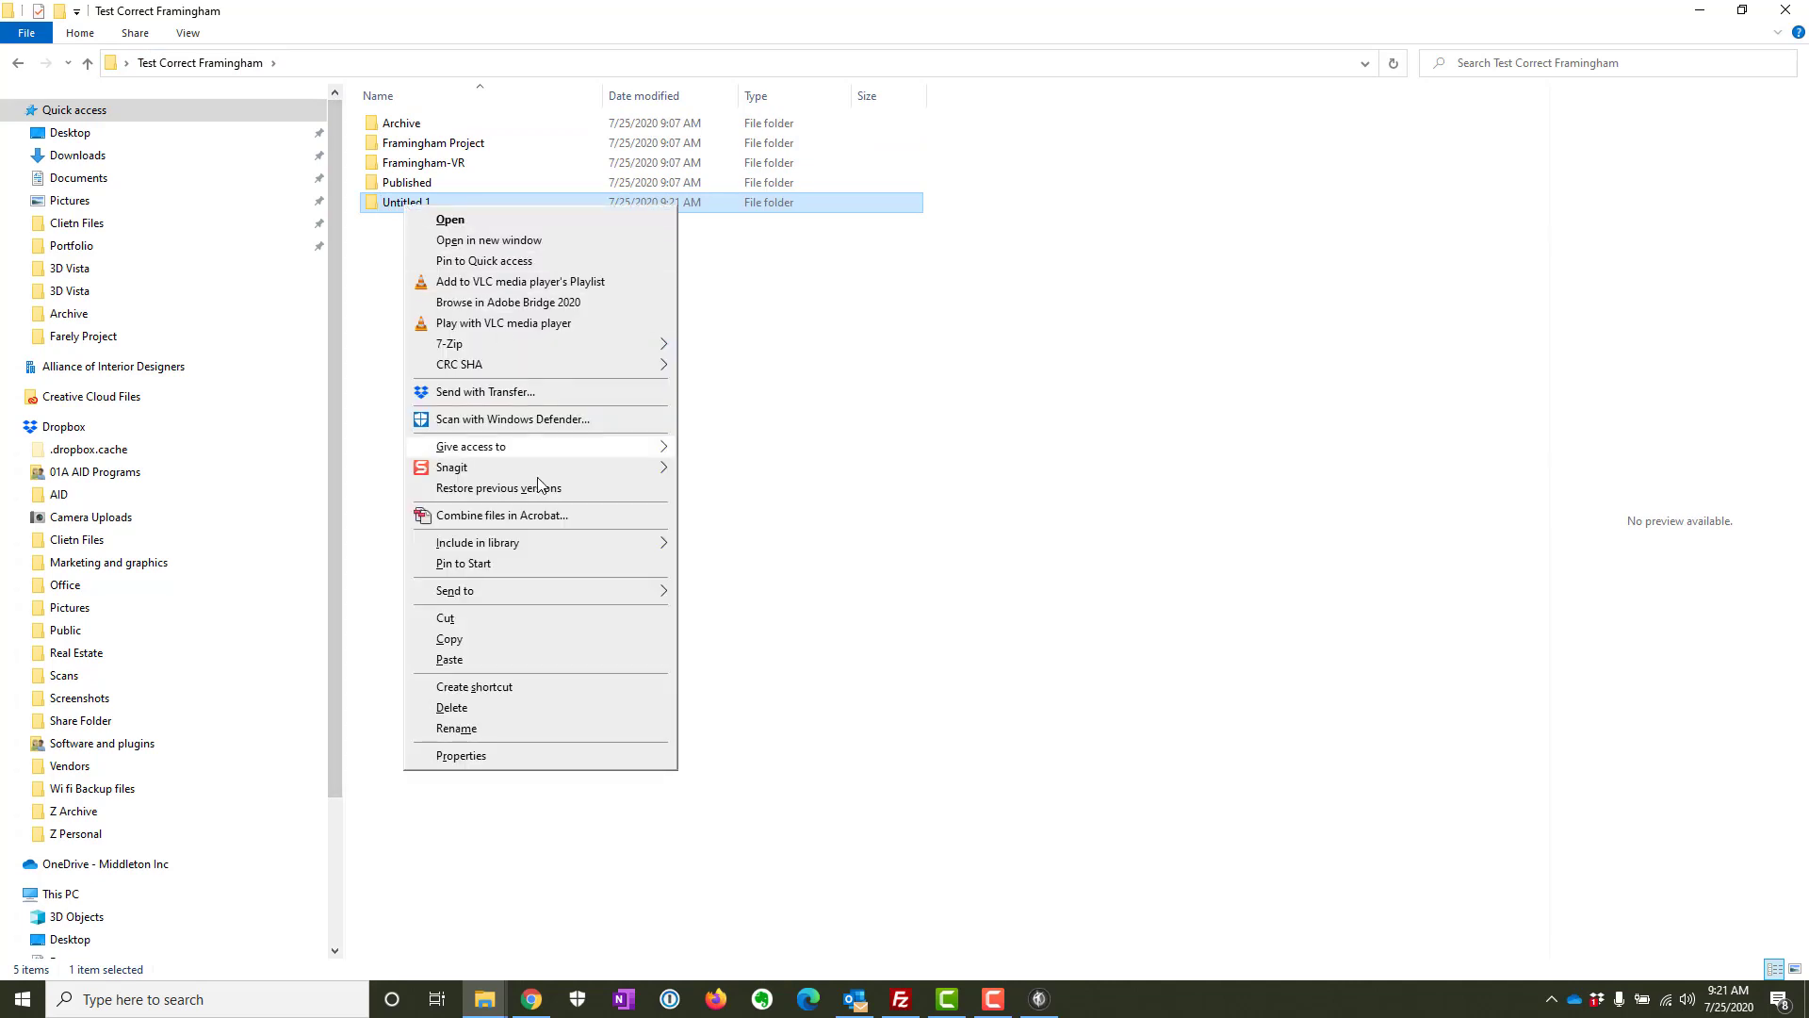
left_click(460, 728)
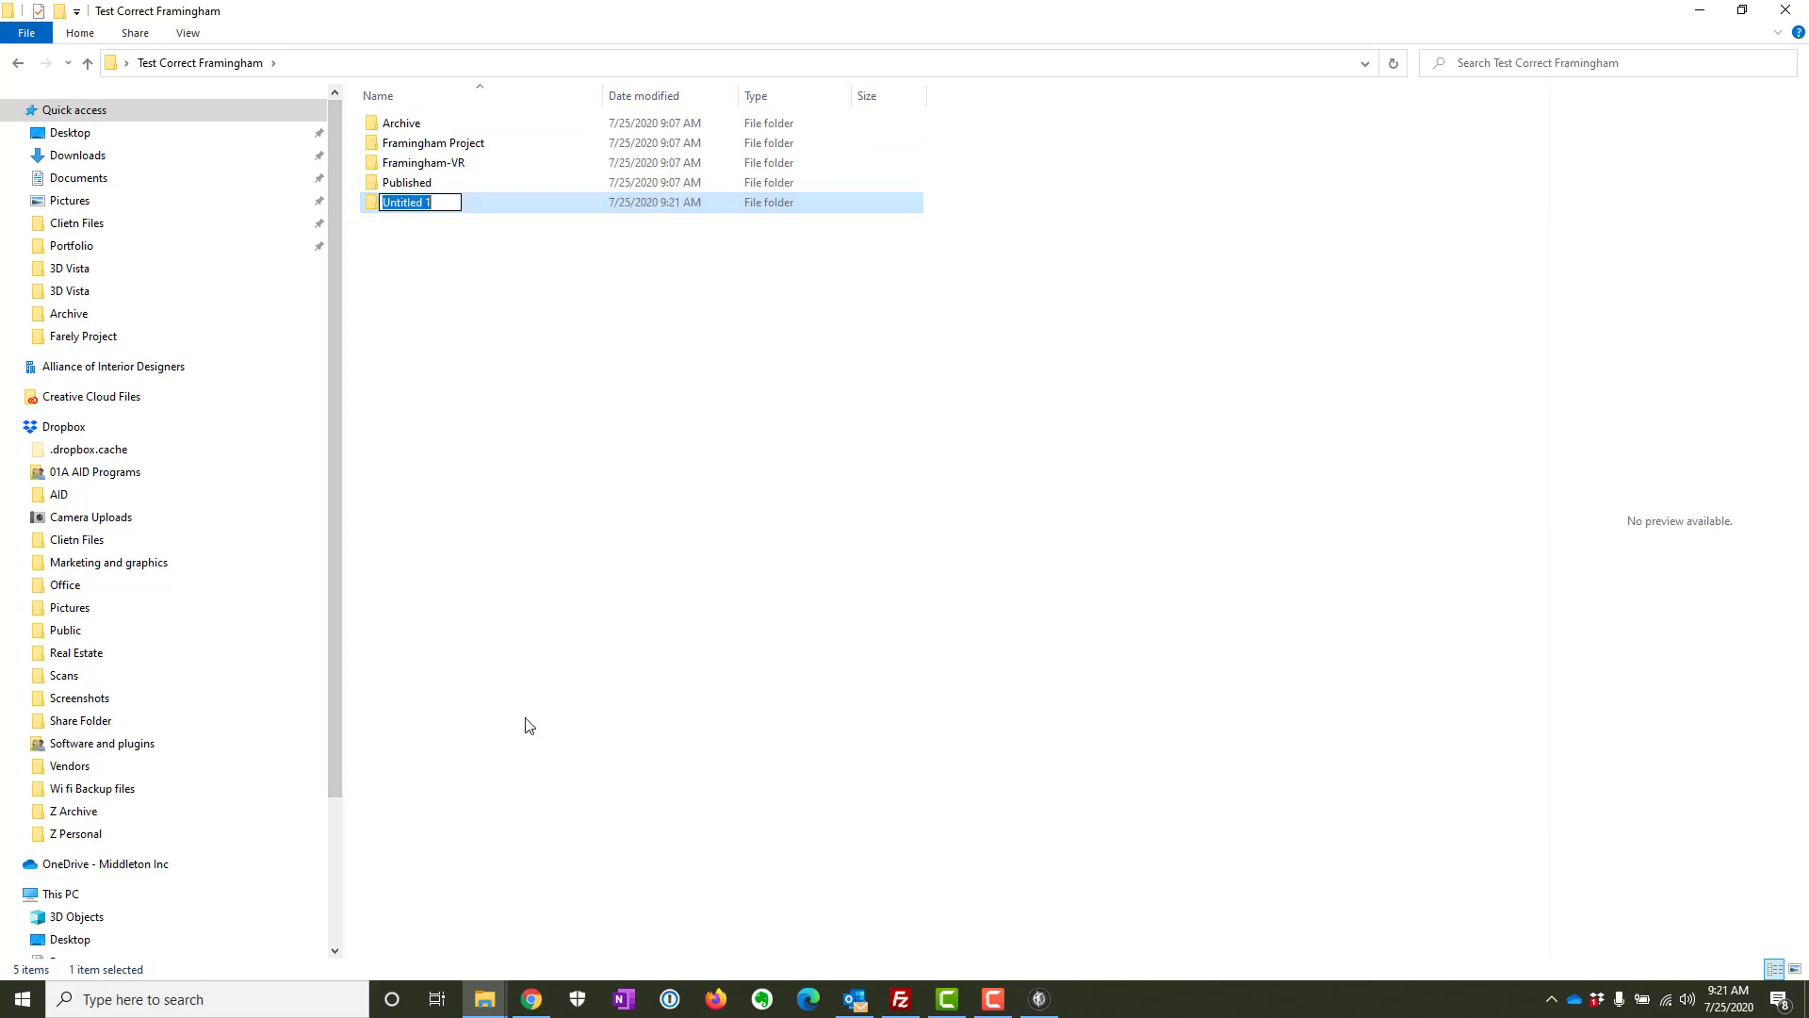
type("F")
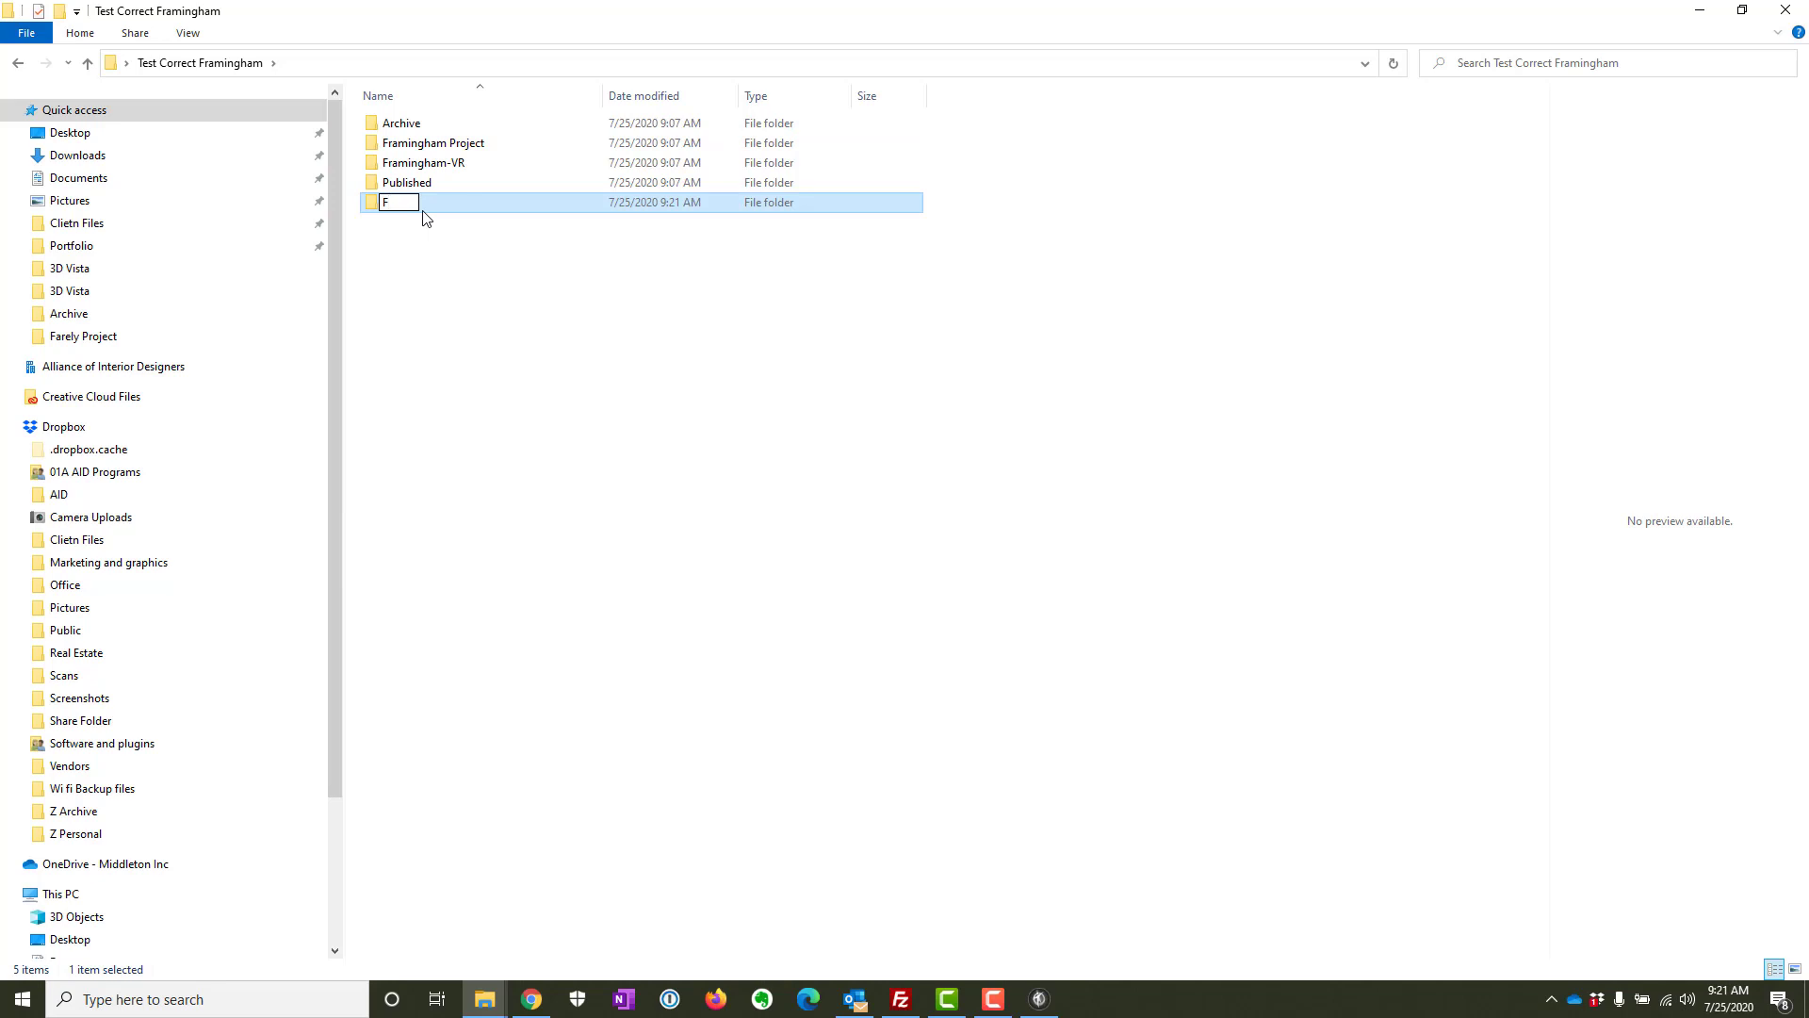
type("ramingham P")
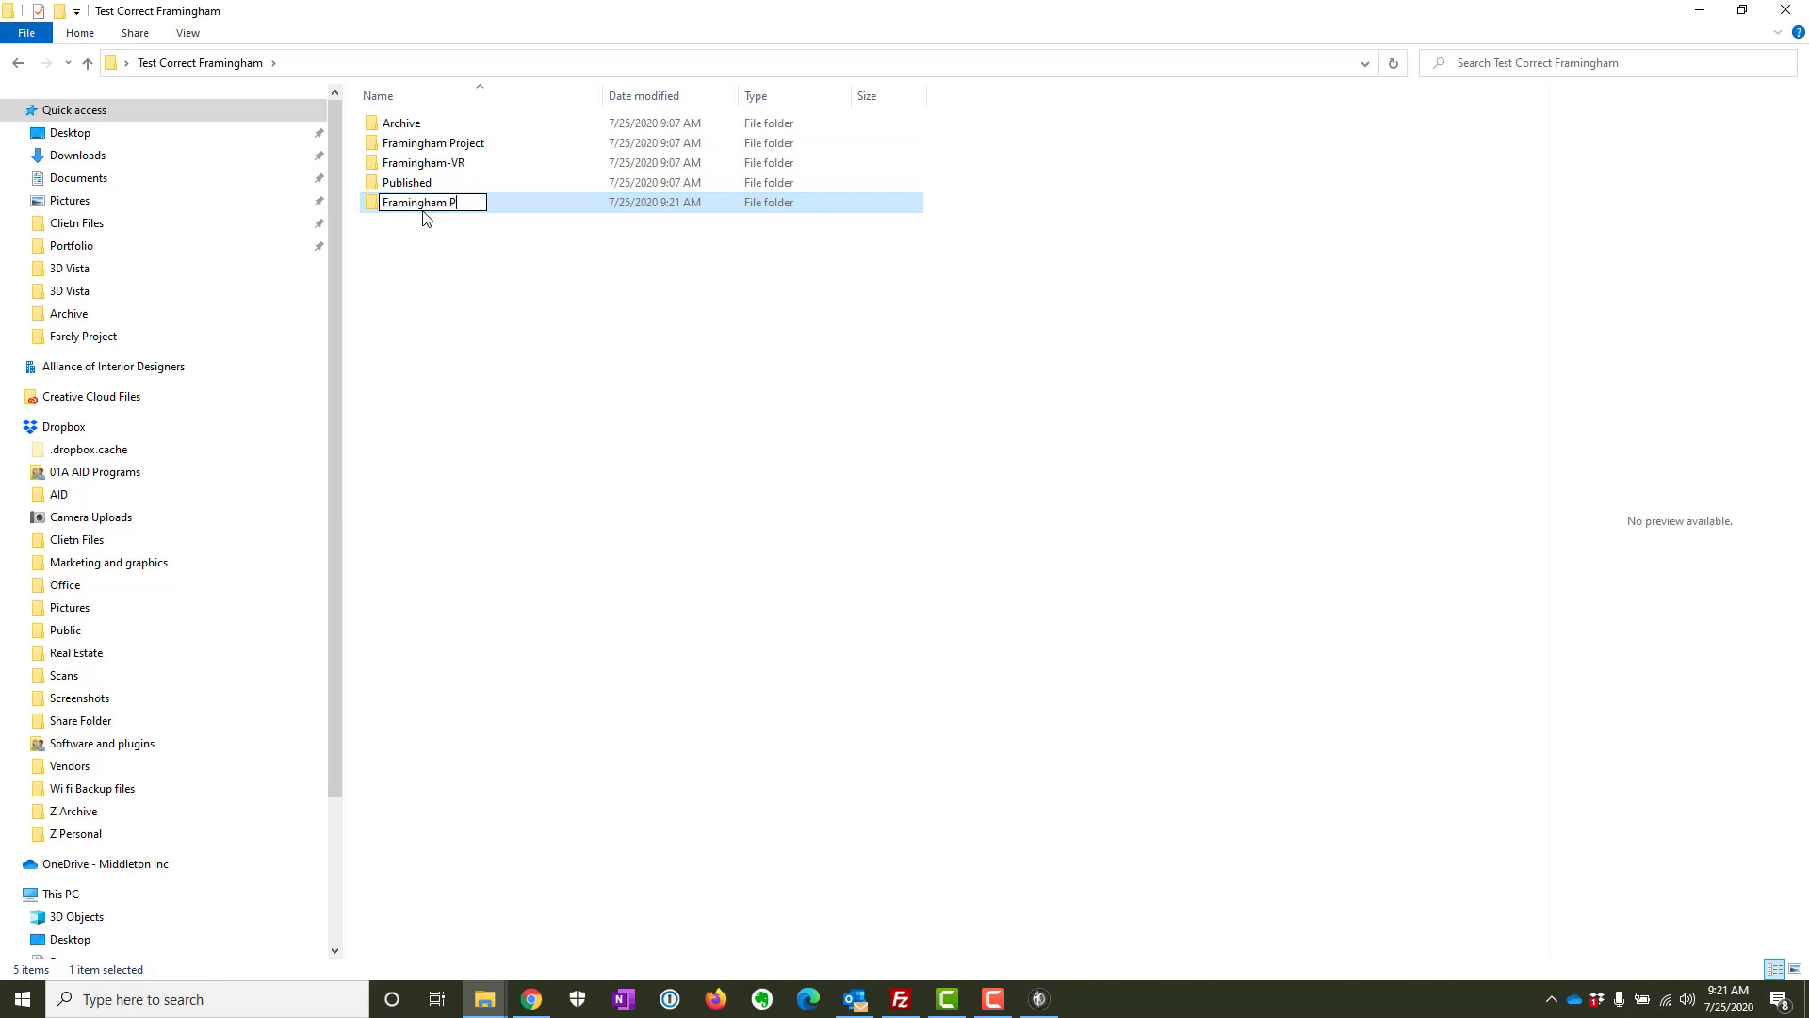
type("roject2")
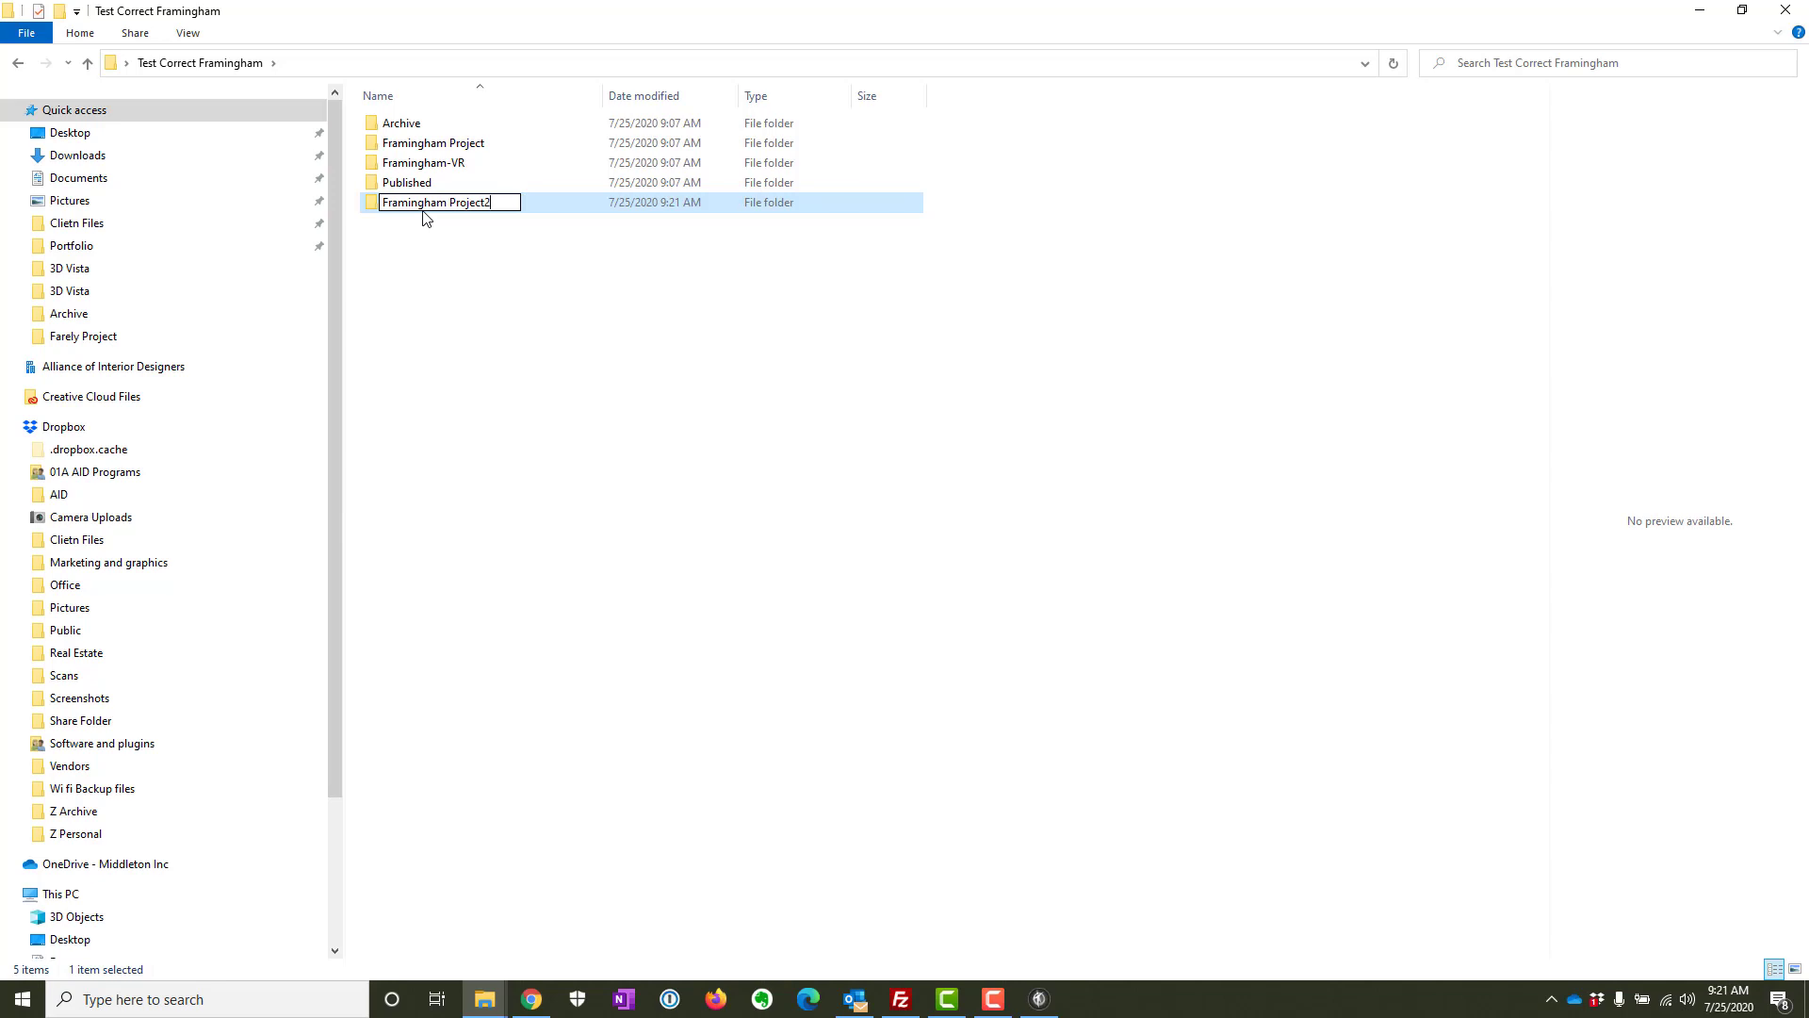
left_click(415, 261)
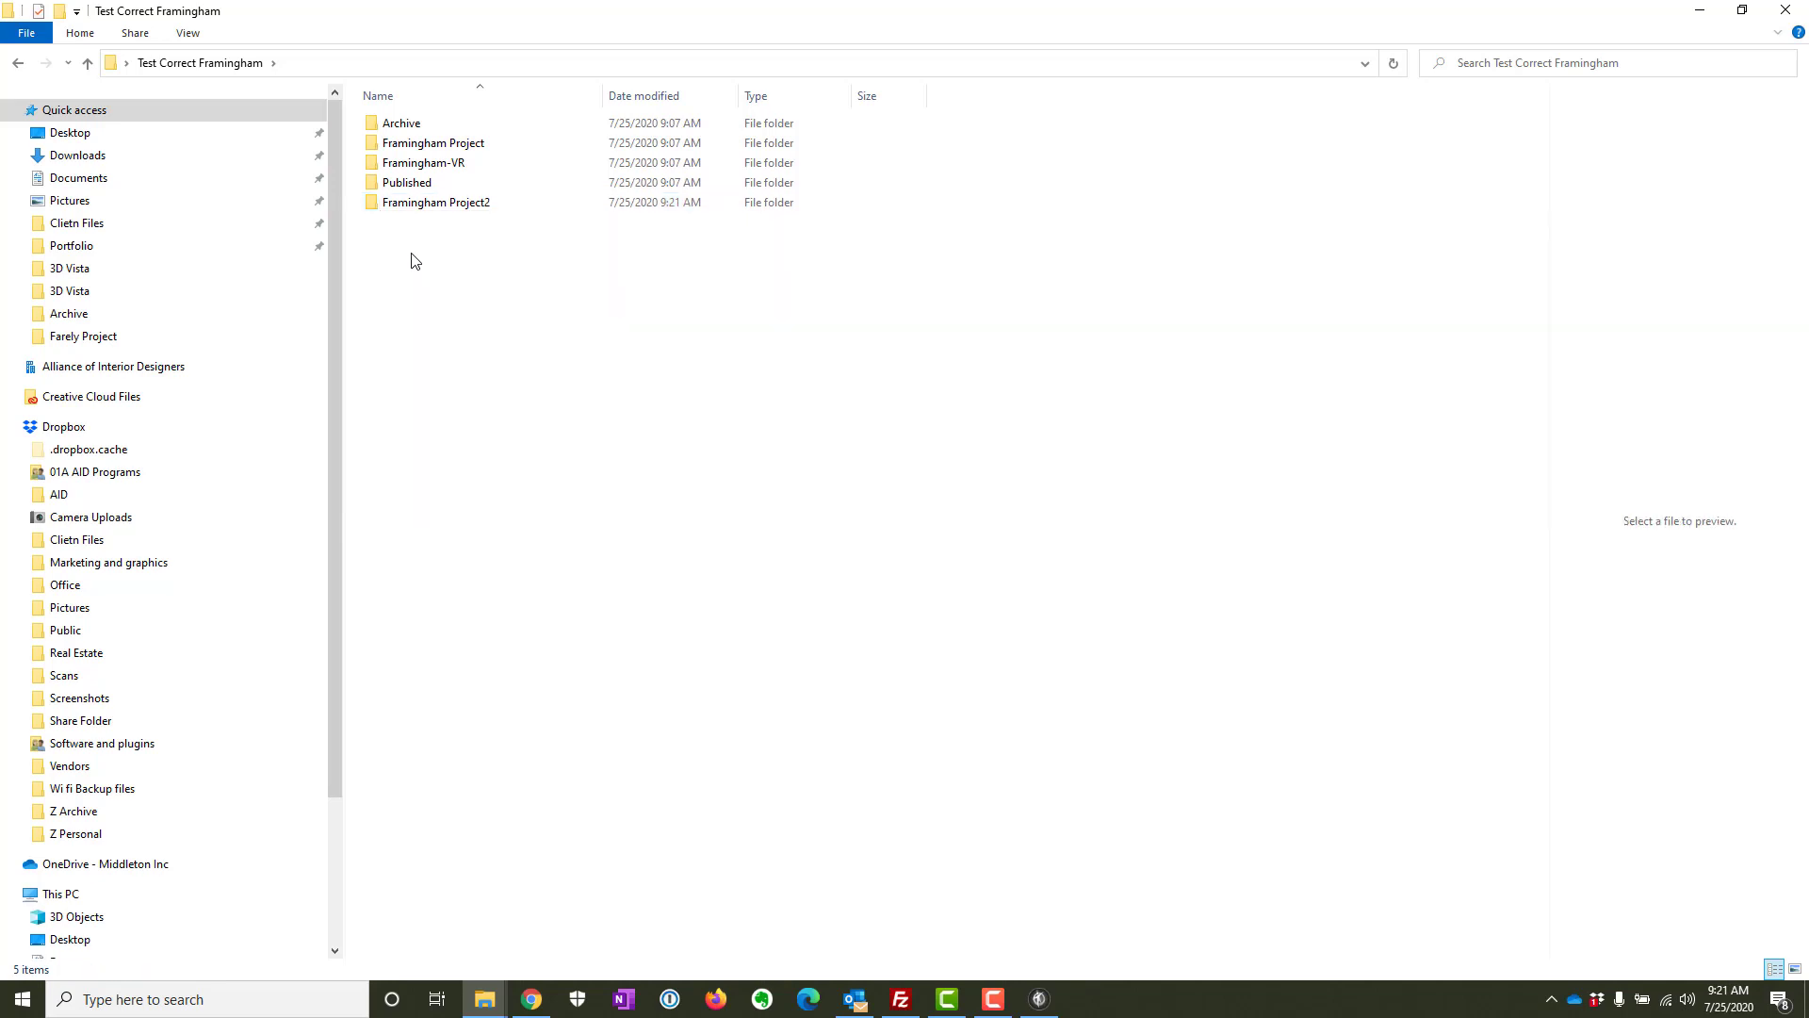
- Inside that folder, rename project.vtp to Framingham-Project.vtp
double_click(434, 203)
right_click(408, 191)
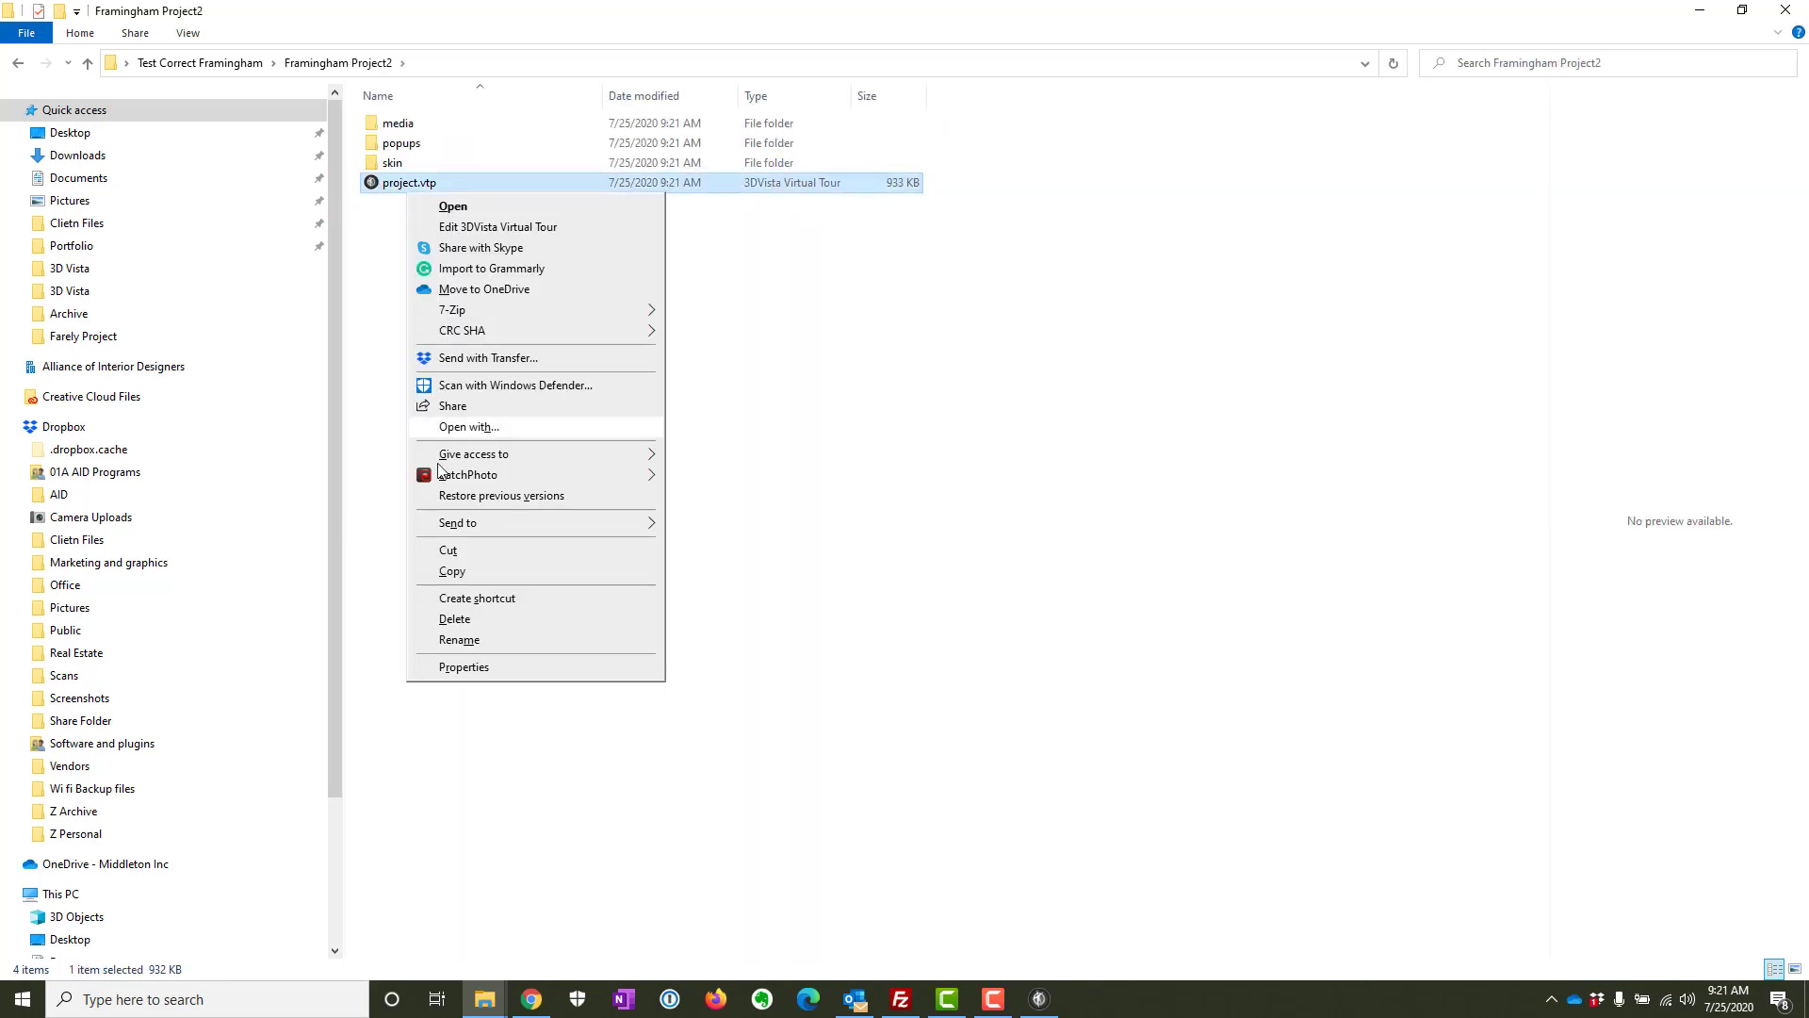
left_click(449, 665)
type("Framingham.vtp")
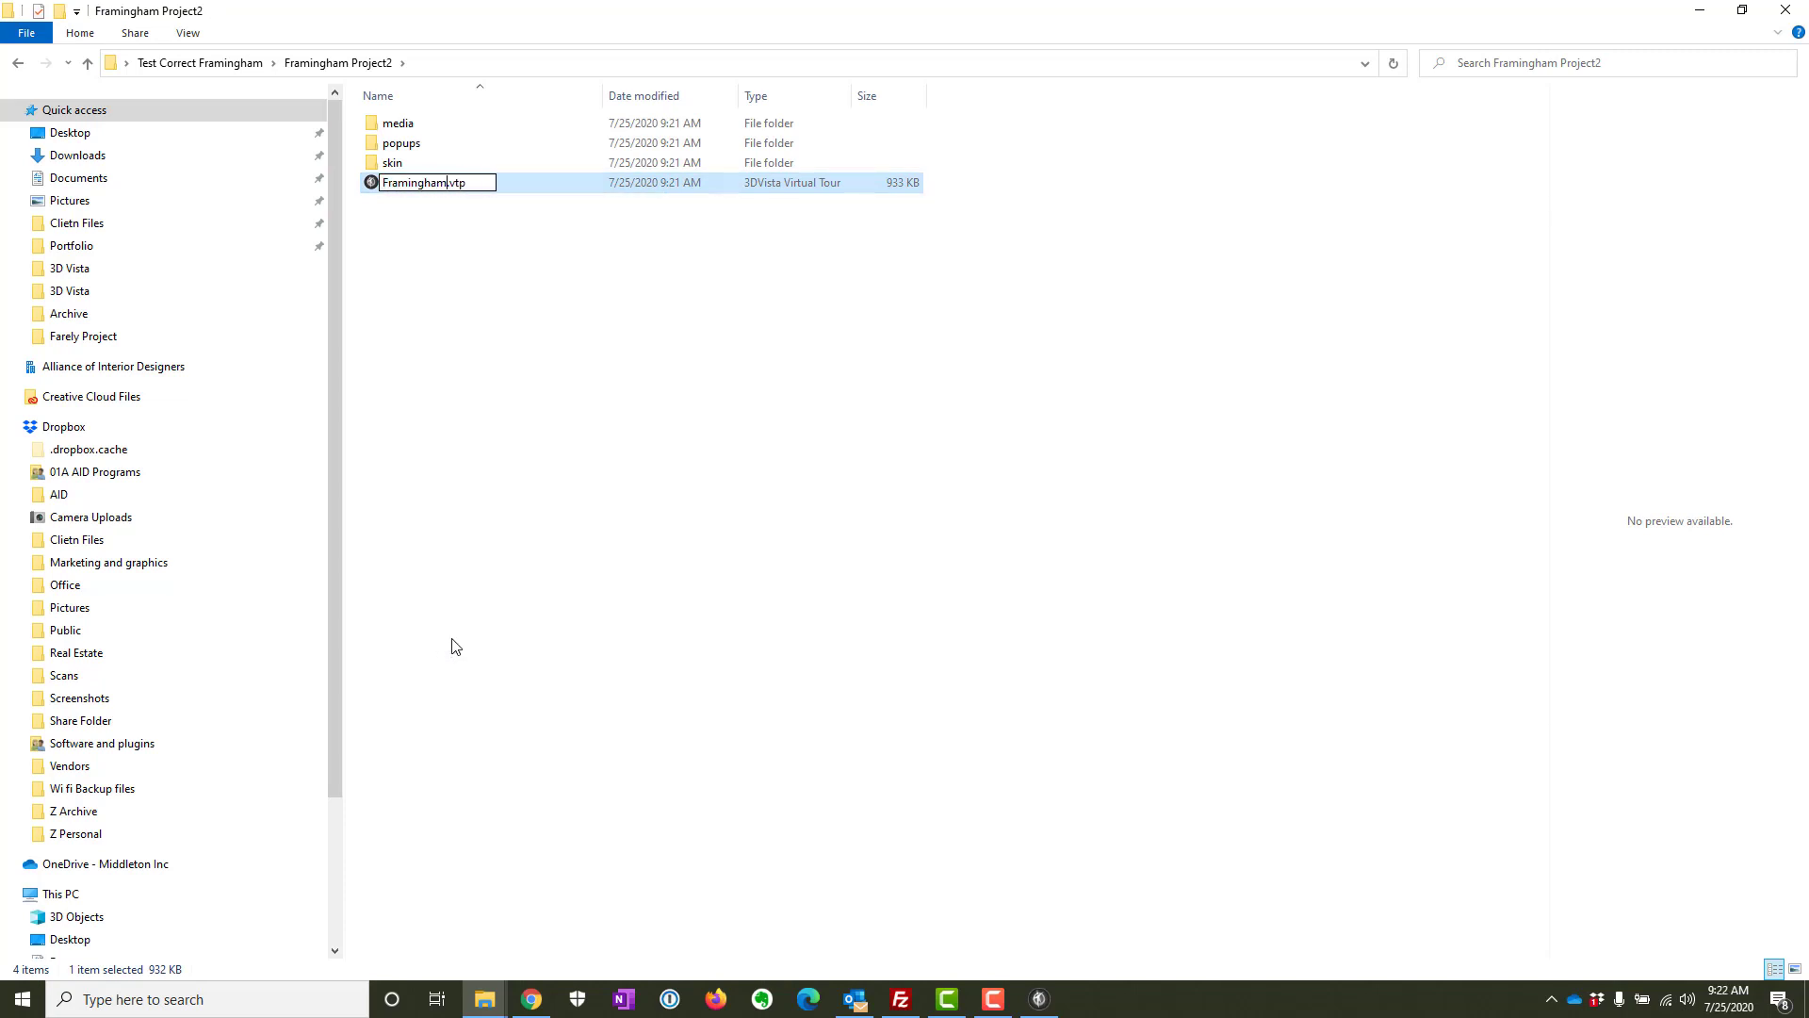
type(" Projec")
key("BackSpace")
key("BackSpace")
key("BackSpace")
key("BackSpace")
key("BackSpace")
key("BackSpace")
key("BackSpace")
type("-Projec")
key("Return")
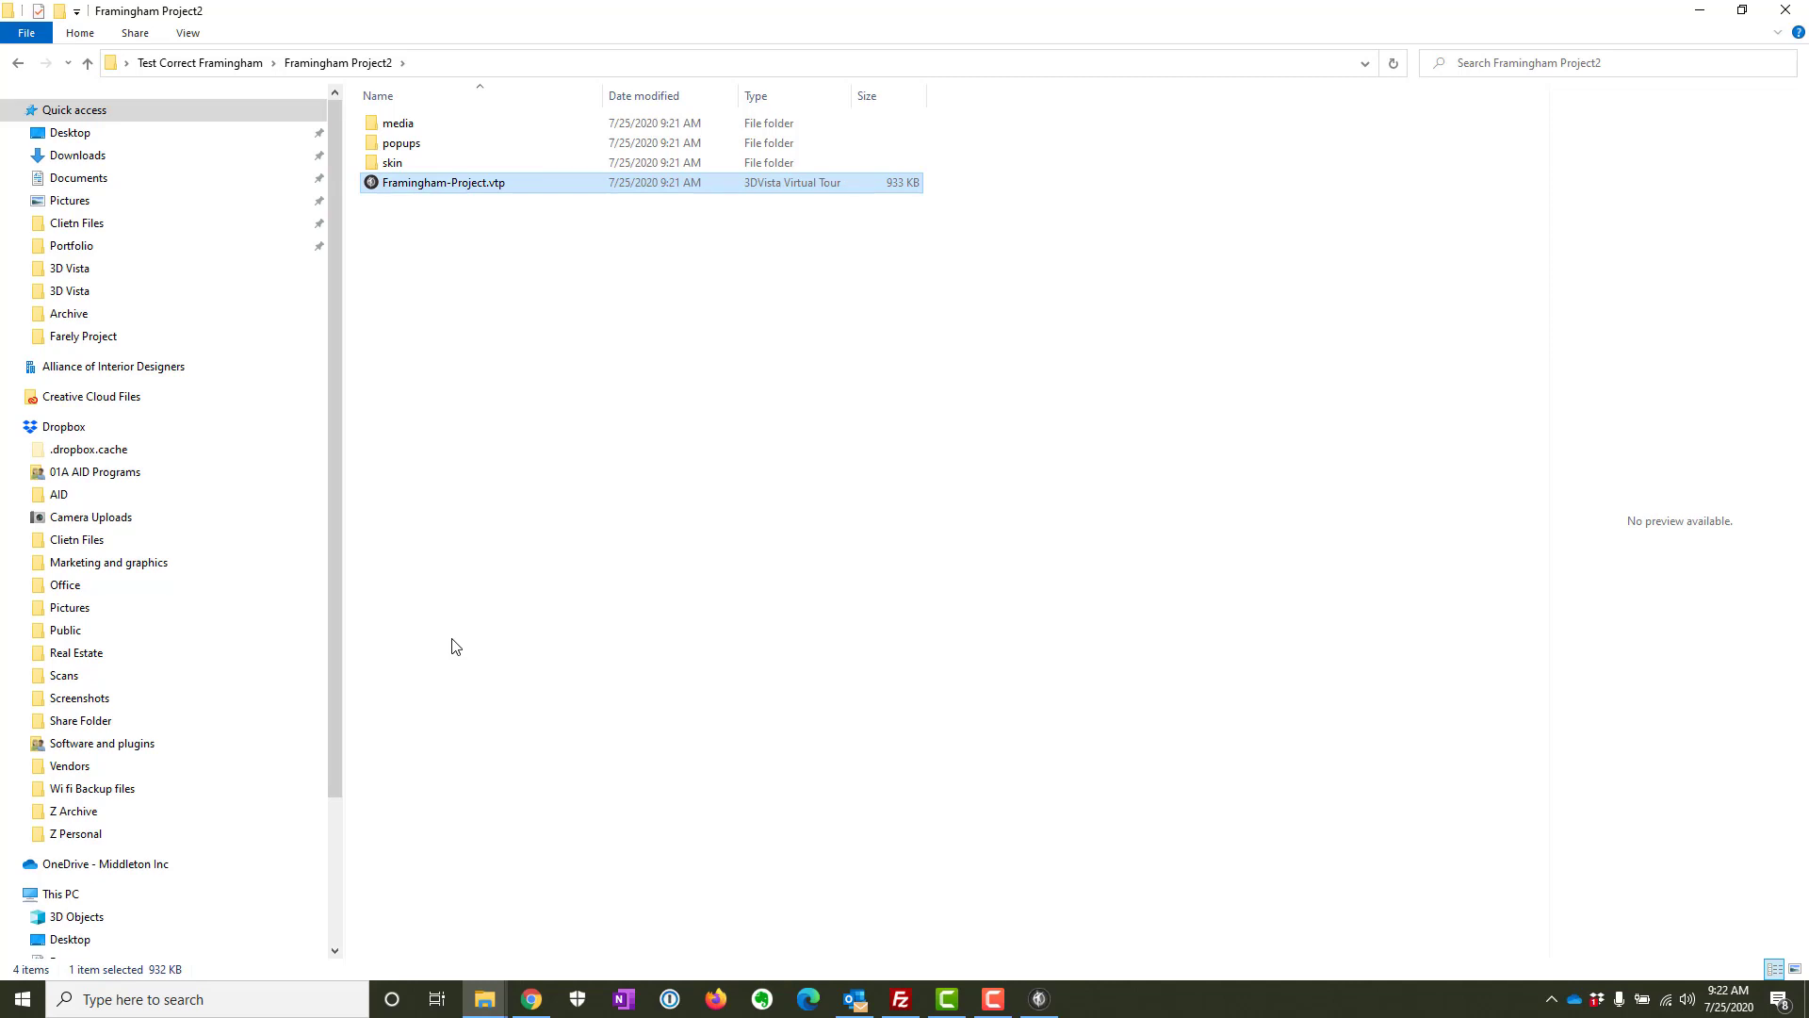
left_click(250, 66)
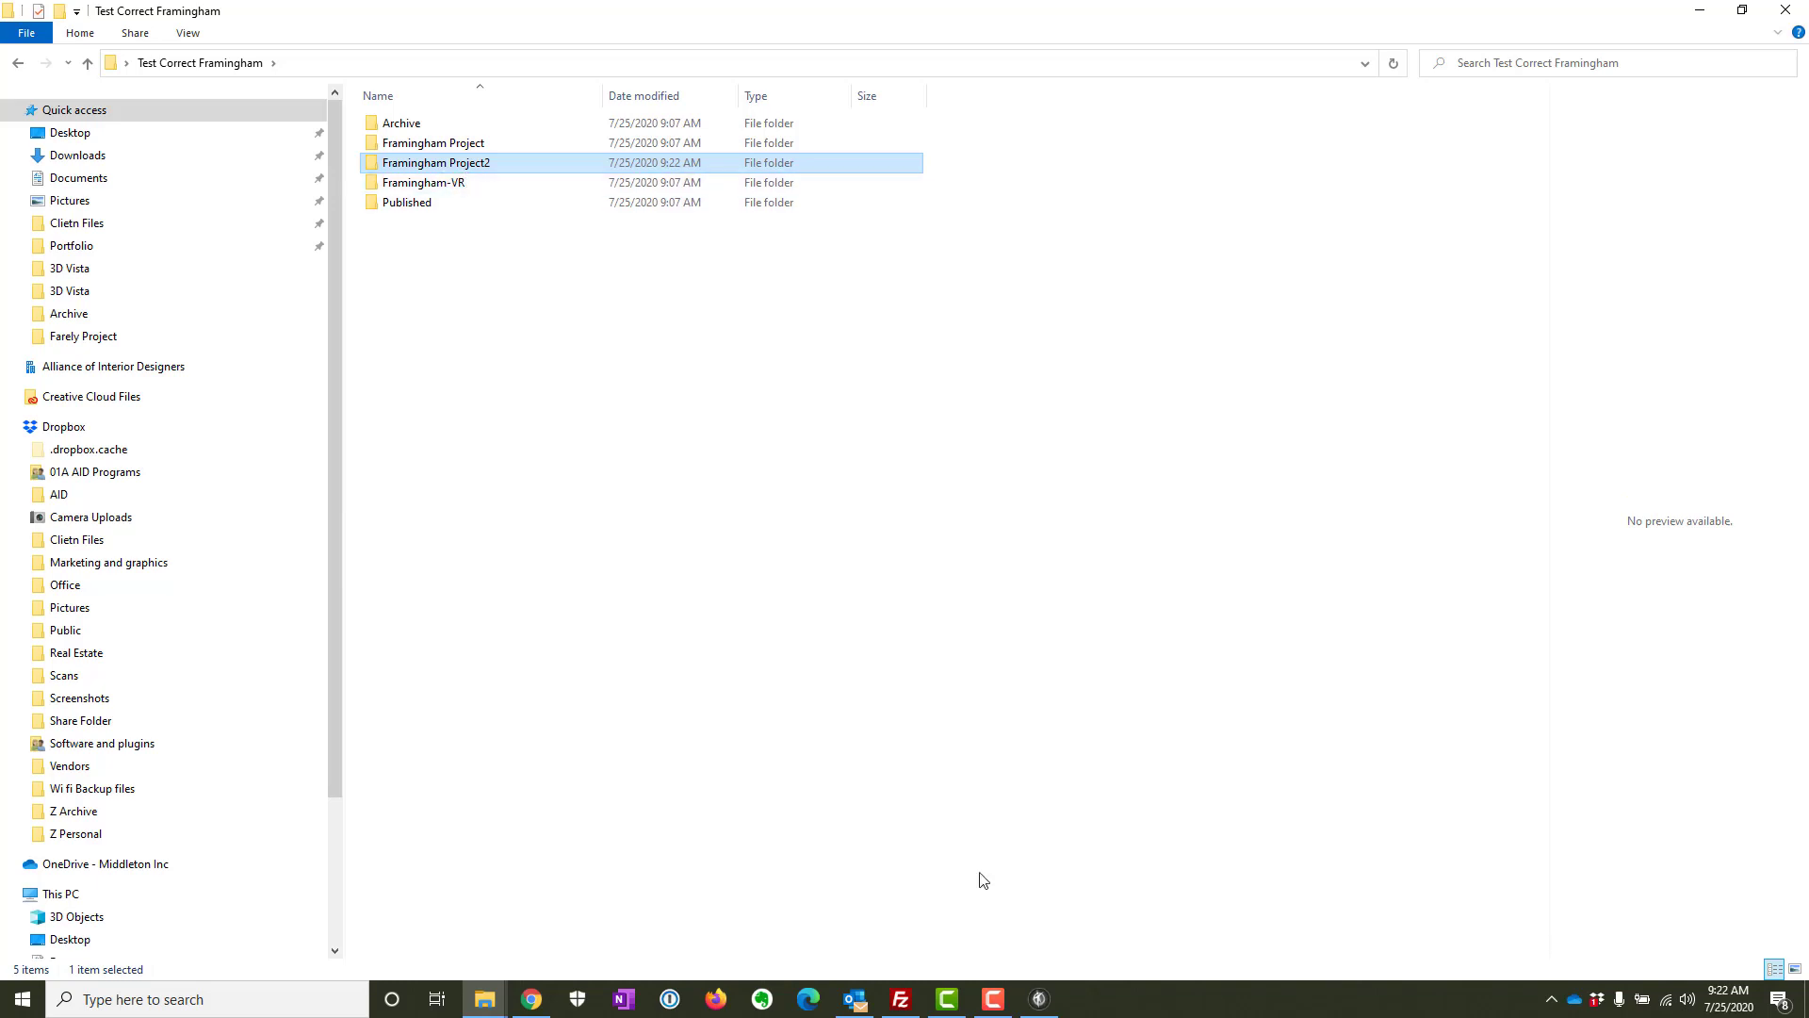
- Close the 3DVista Virtual Tour editor window
left_click(1038, 1000)
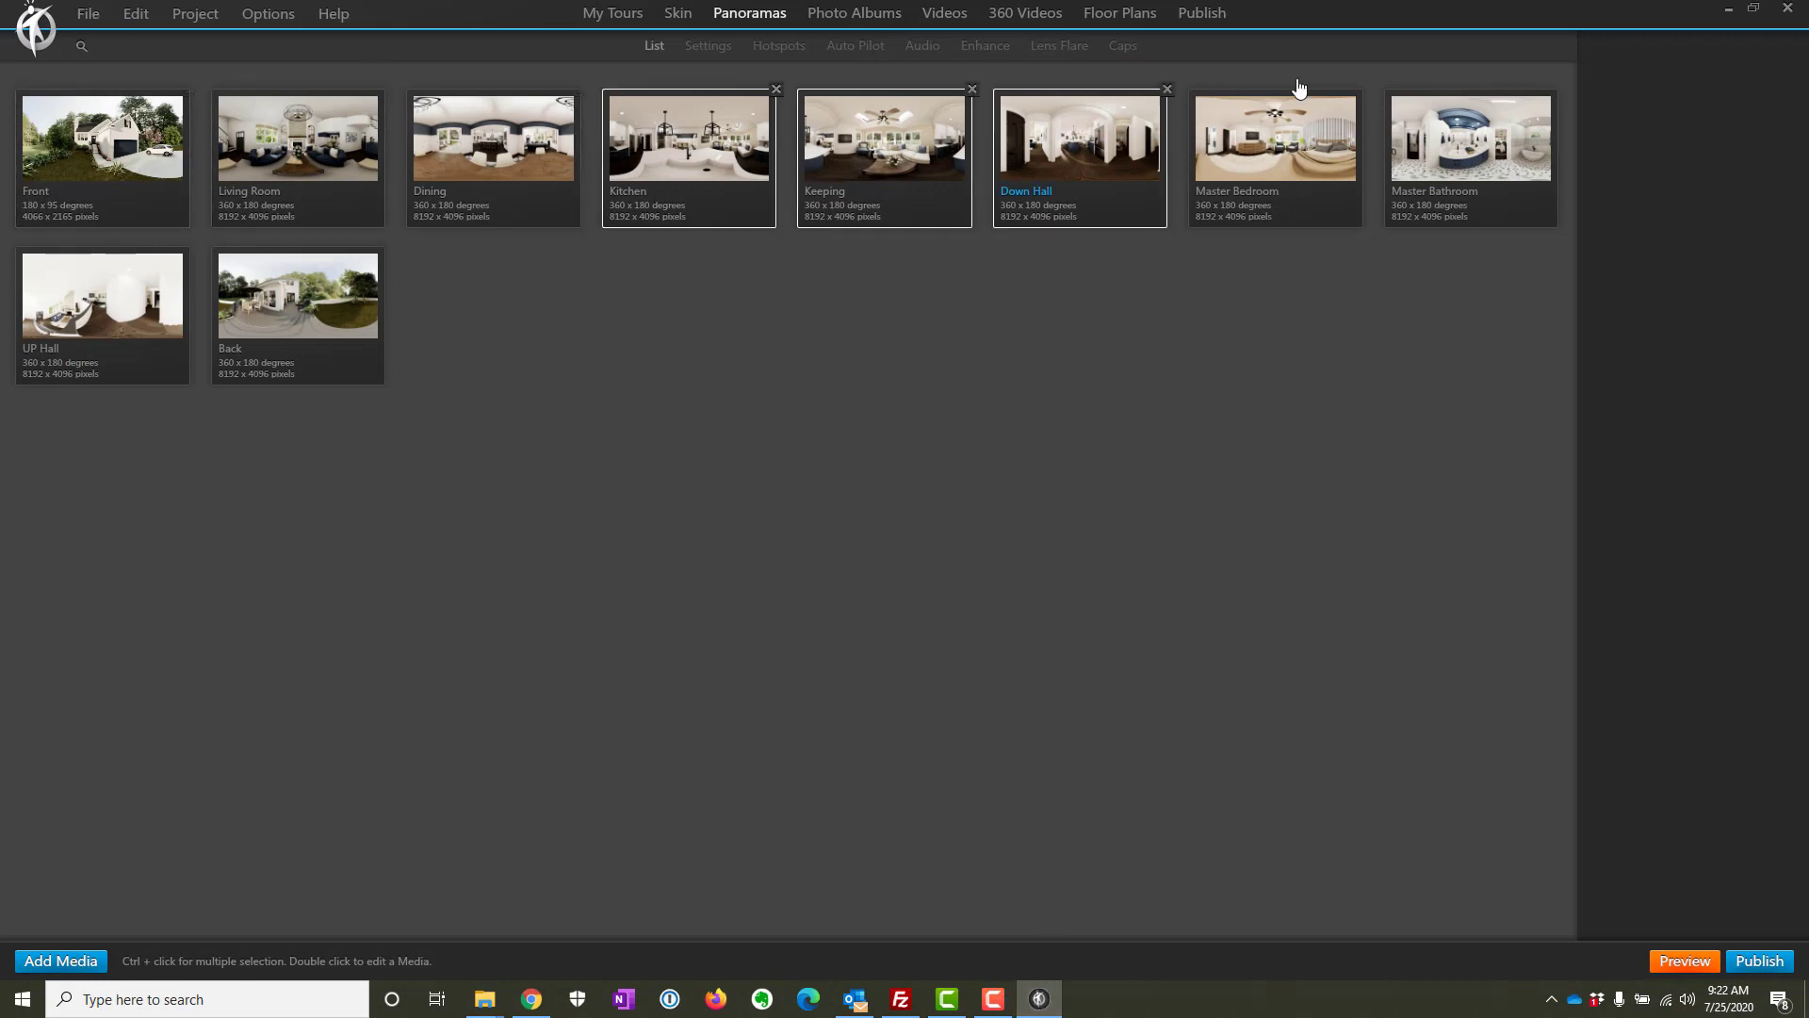
left_click(1788, 10)
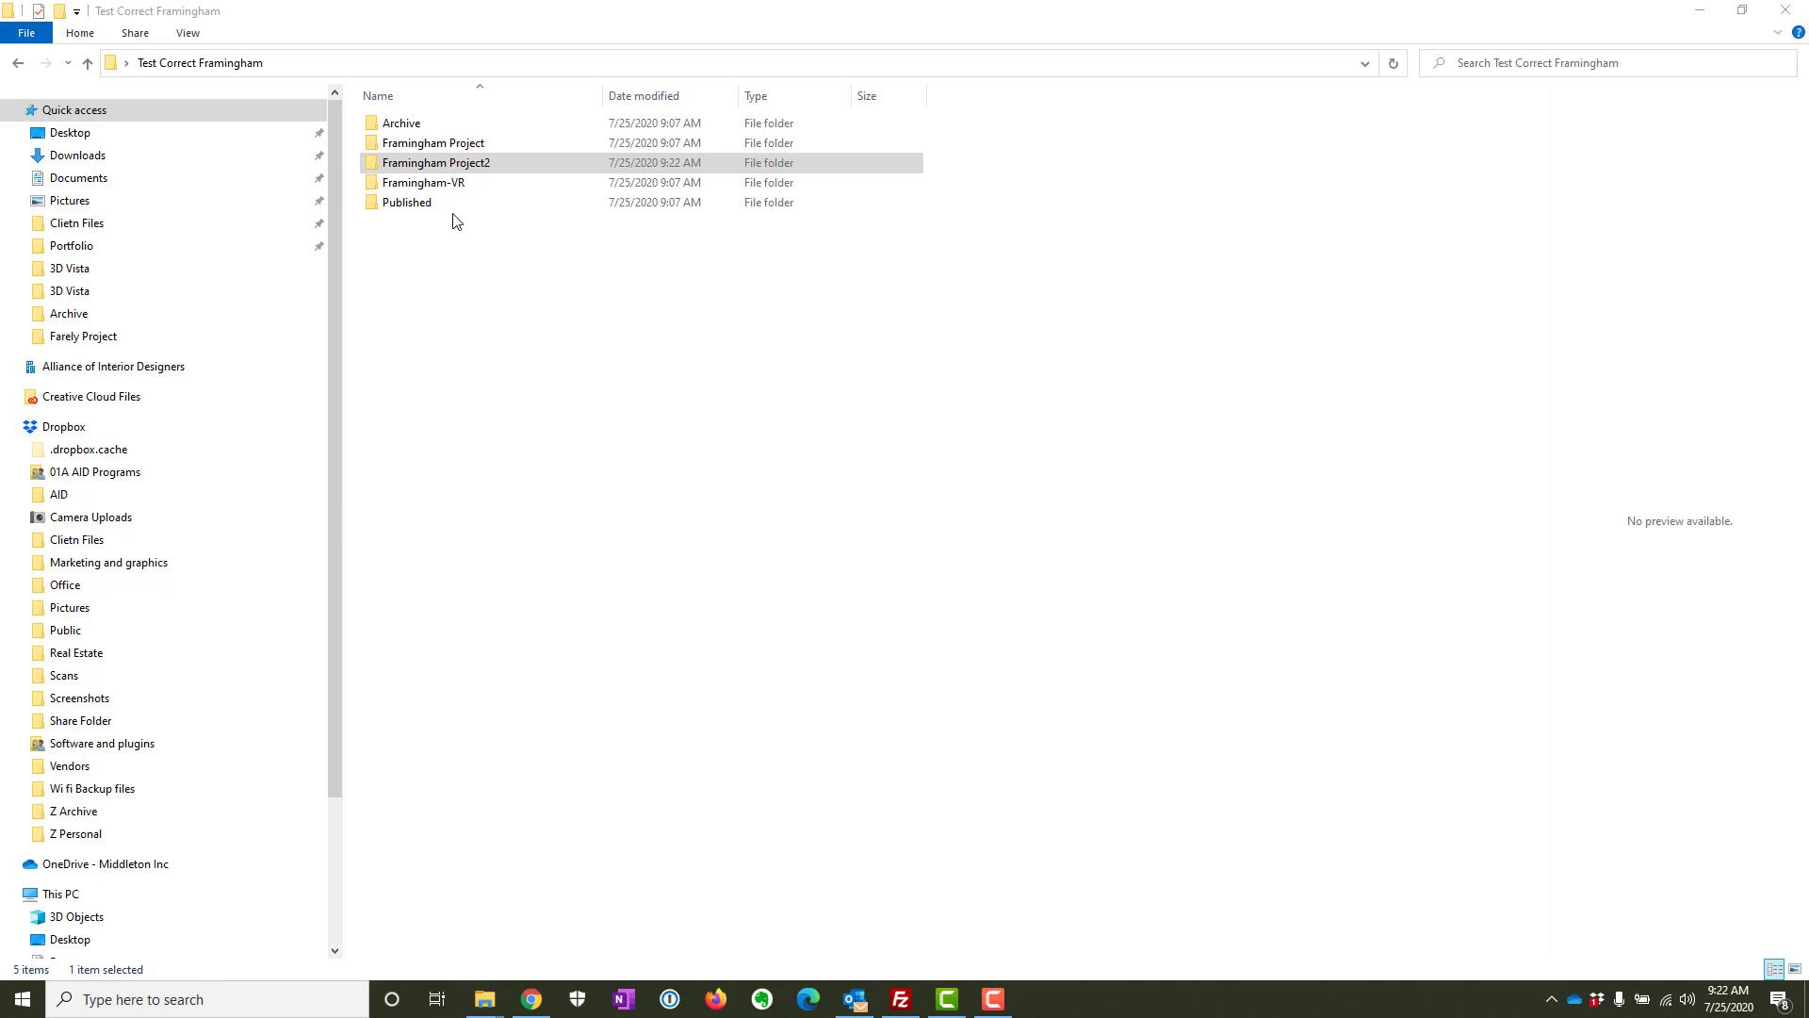
- Open Framingham-Project.vtp from the Framingham Project2 folder in 3DVista
double_click(407, 127)
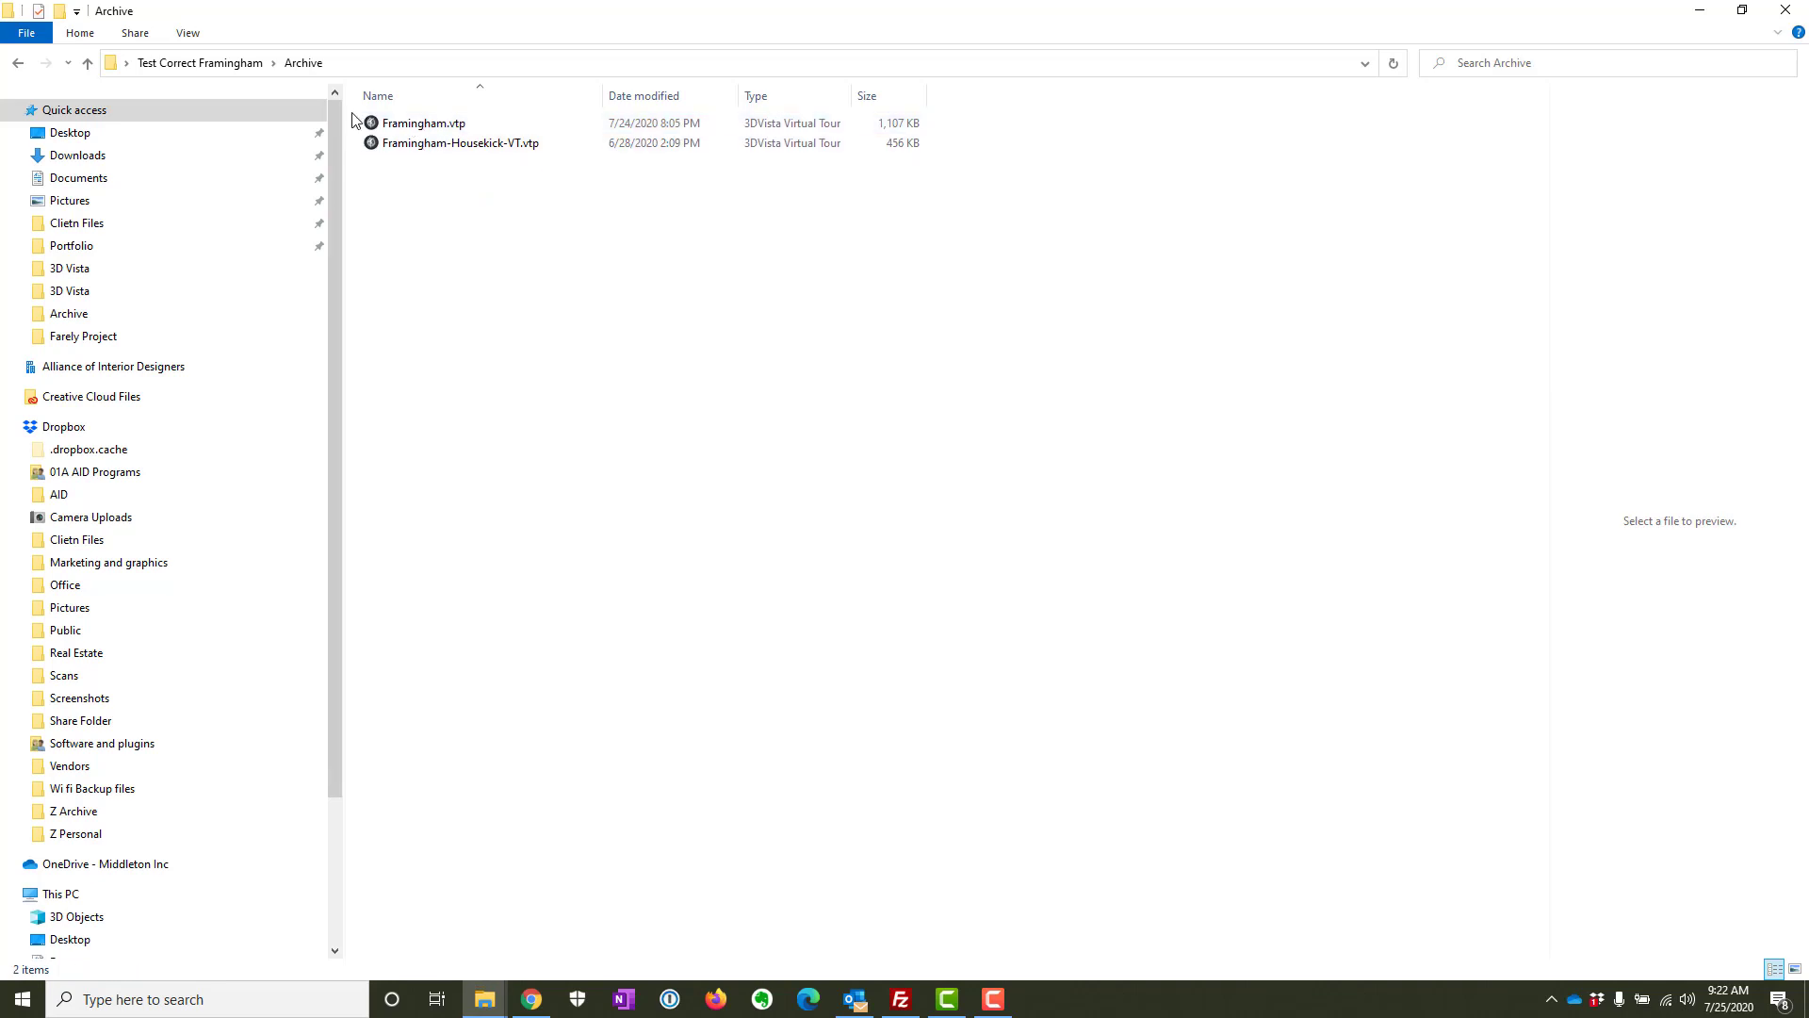
left_click(226, 63)
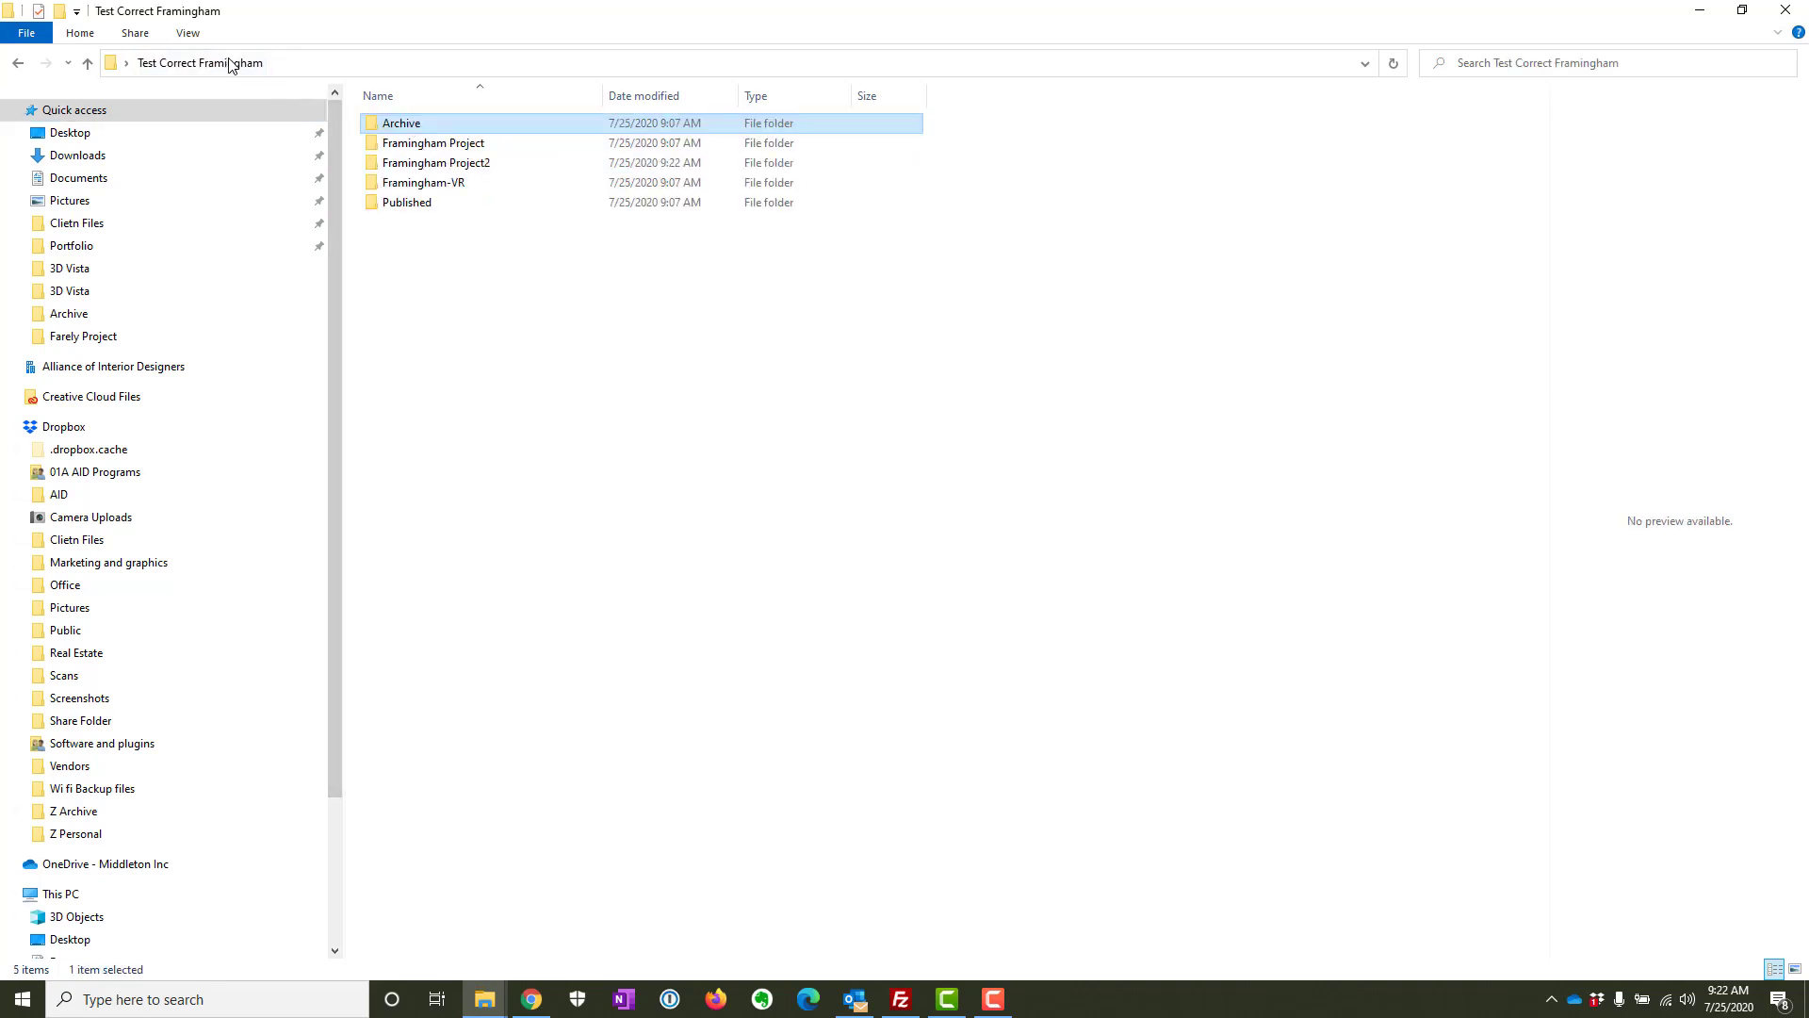
double_click(456, 166)
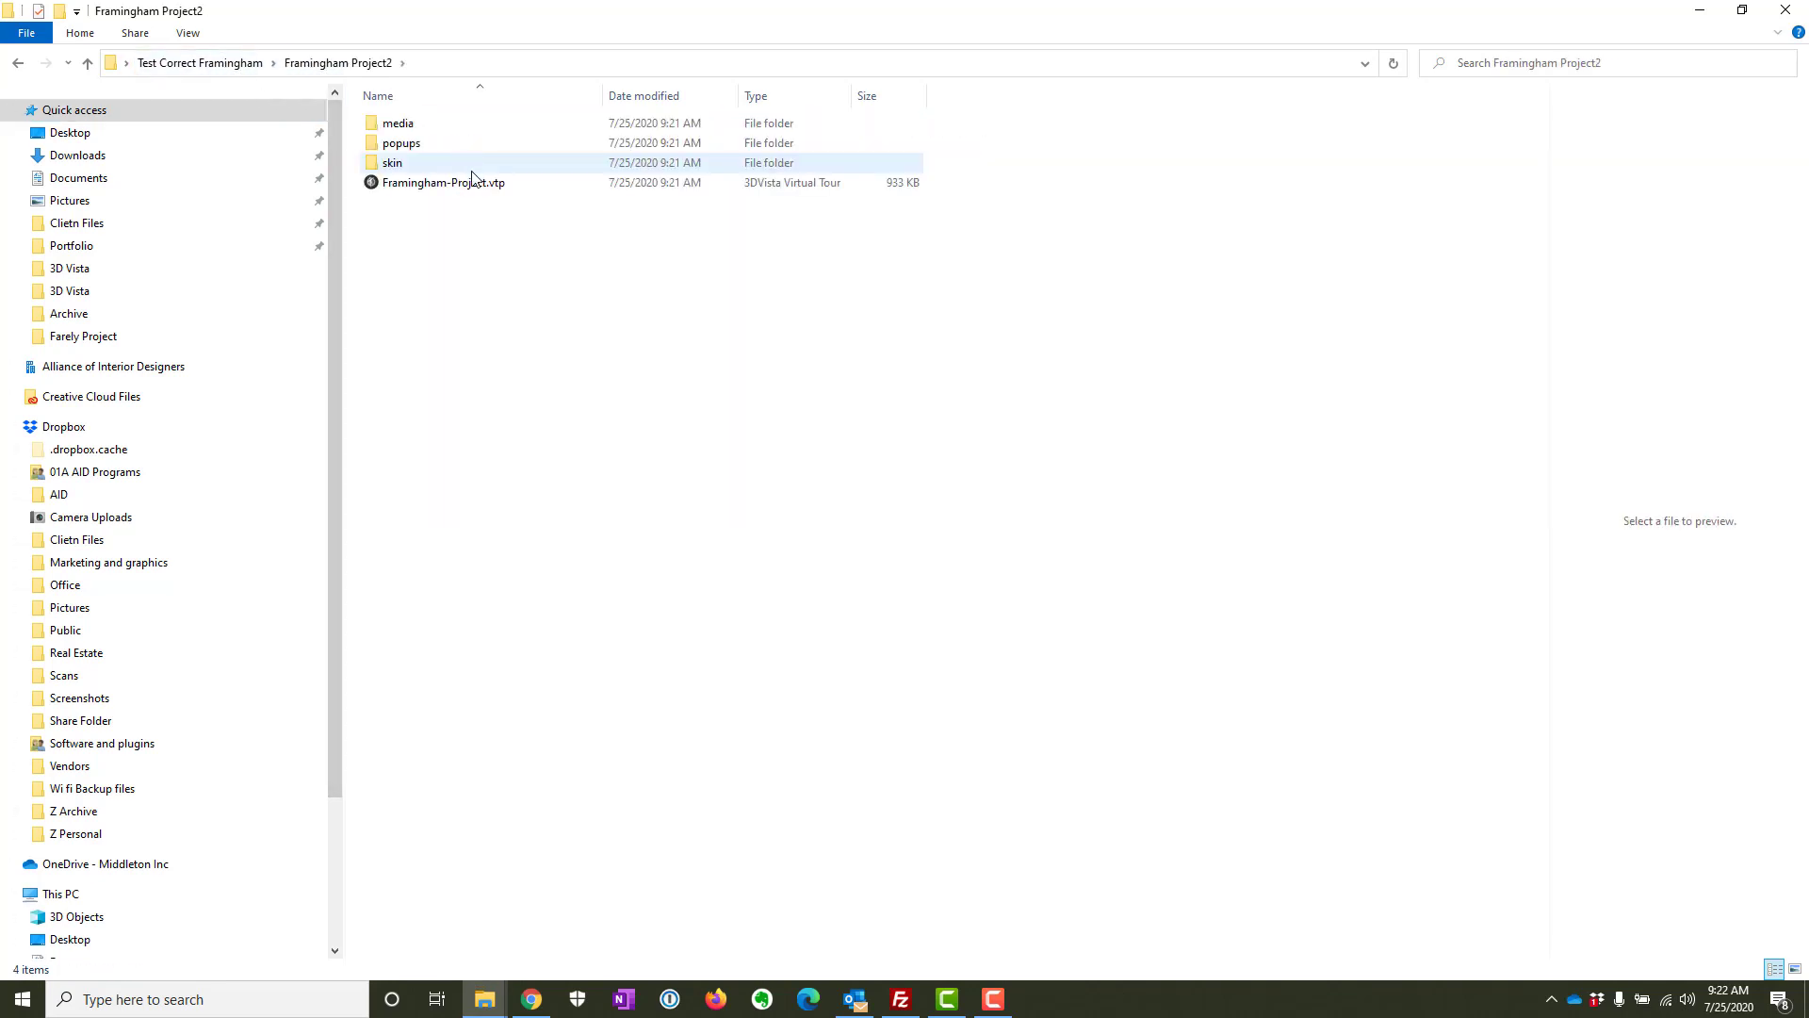
double_click(432, 185)
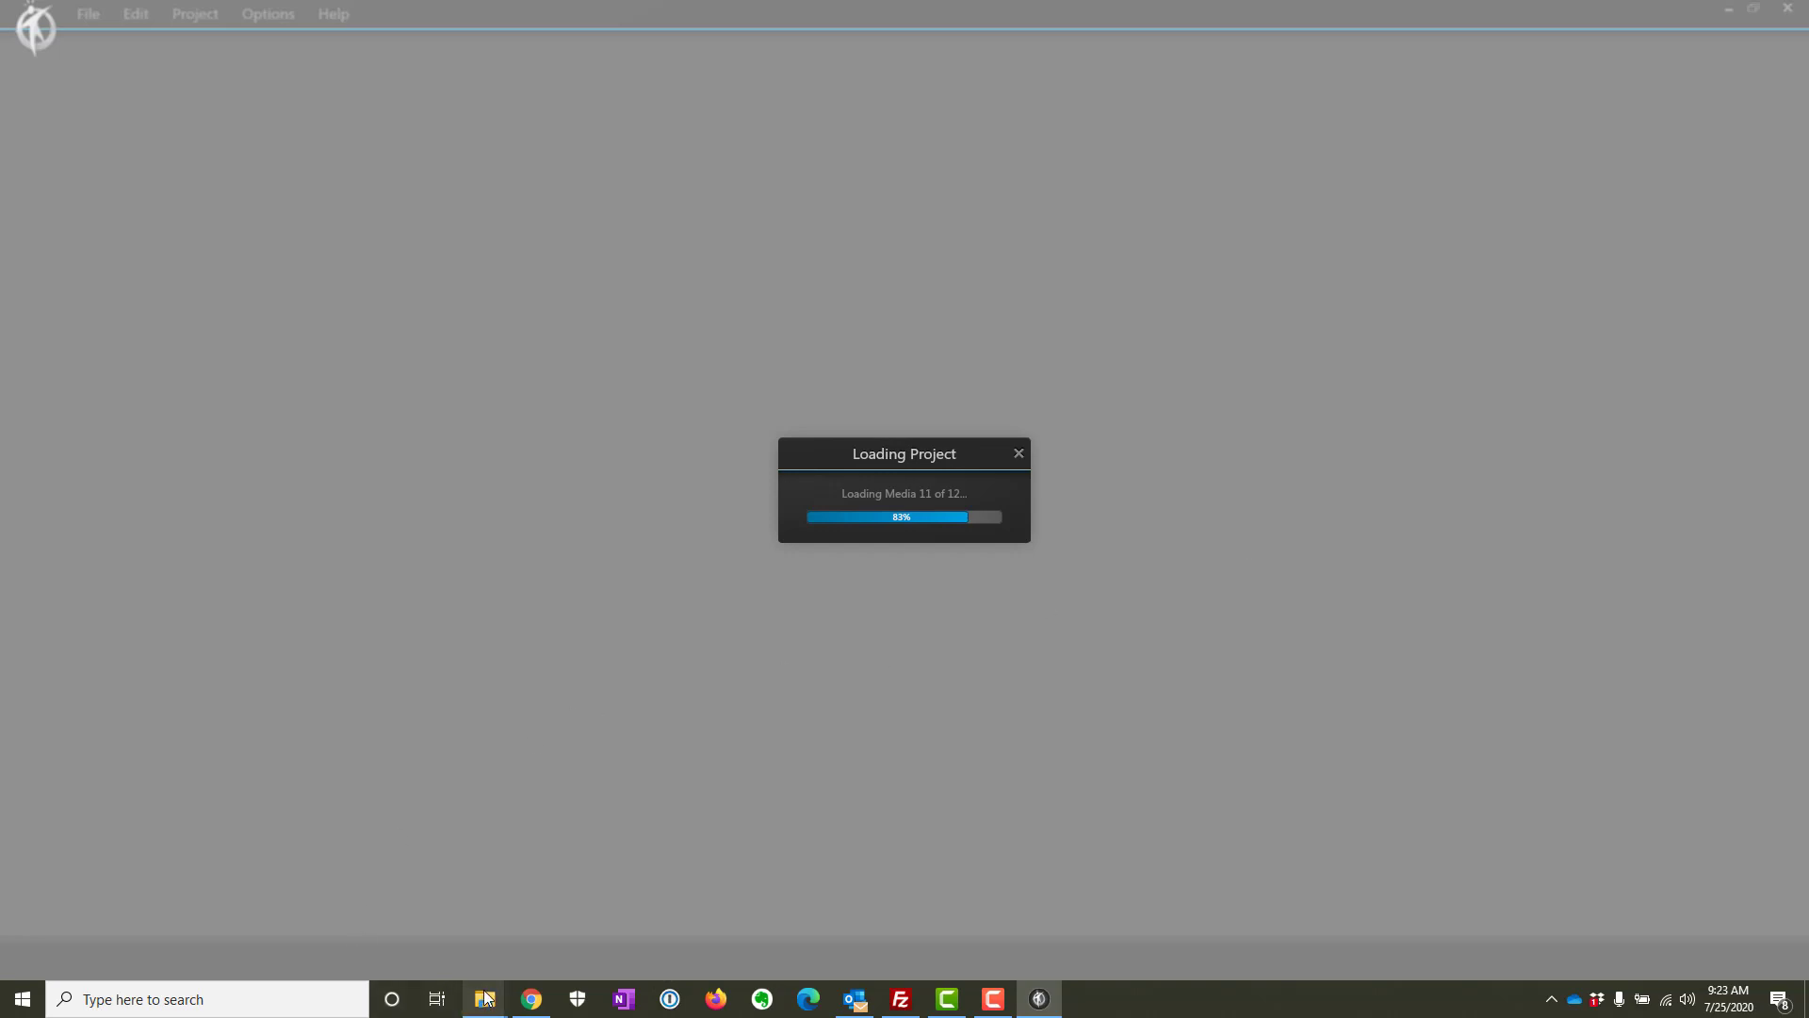
- After the tour loads, bring the Framingham Project2 Explorer window back to the front
mouse_move(484, 999)
left_click(868, 928)
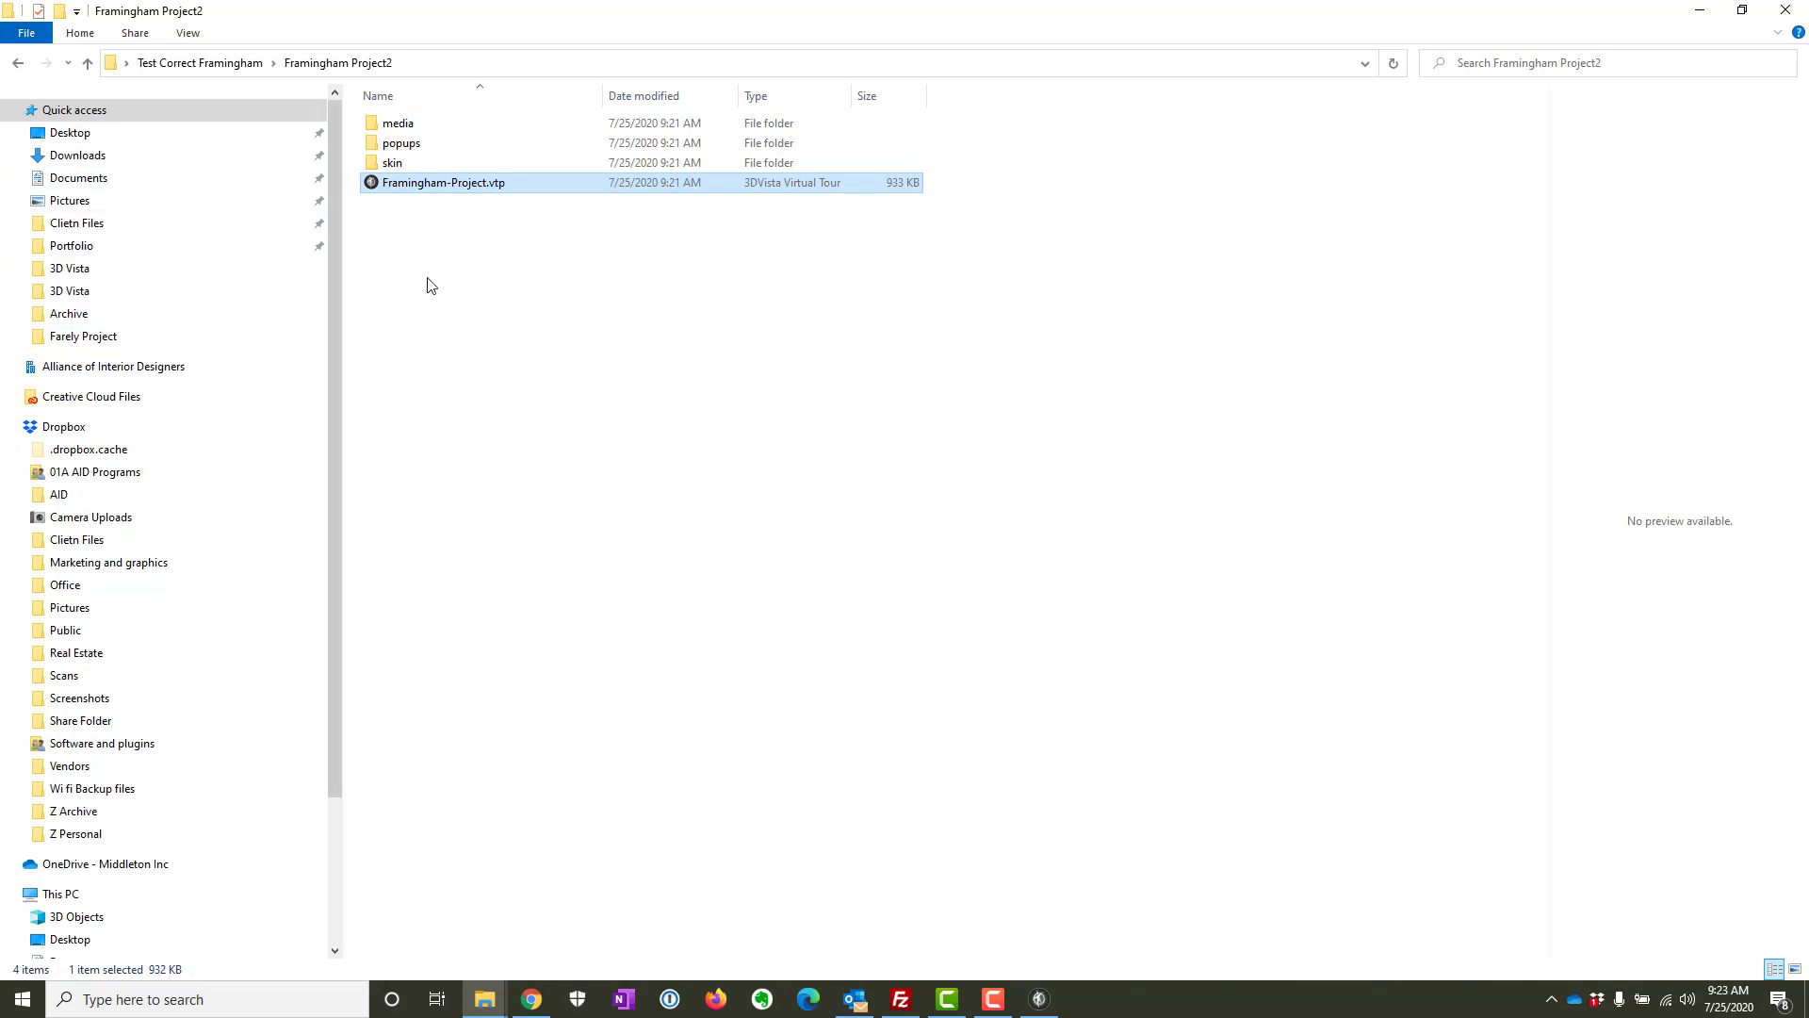
- Reopen Framingham Project2 from Test Correct Framingham, then return to the reopened tour in 3DVista
left_click(256, 66)
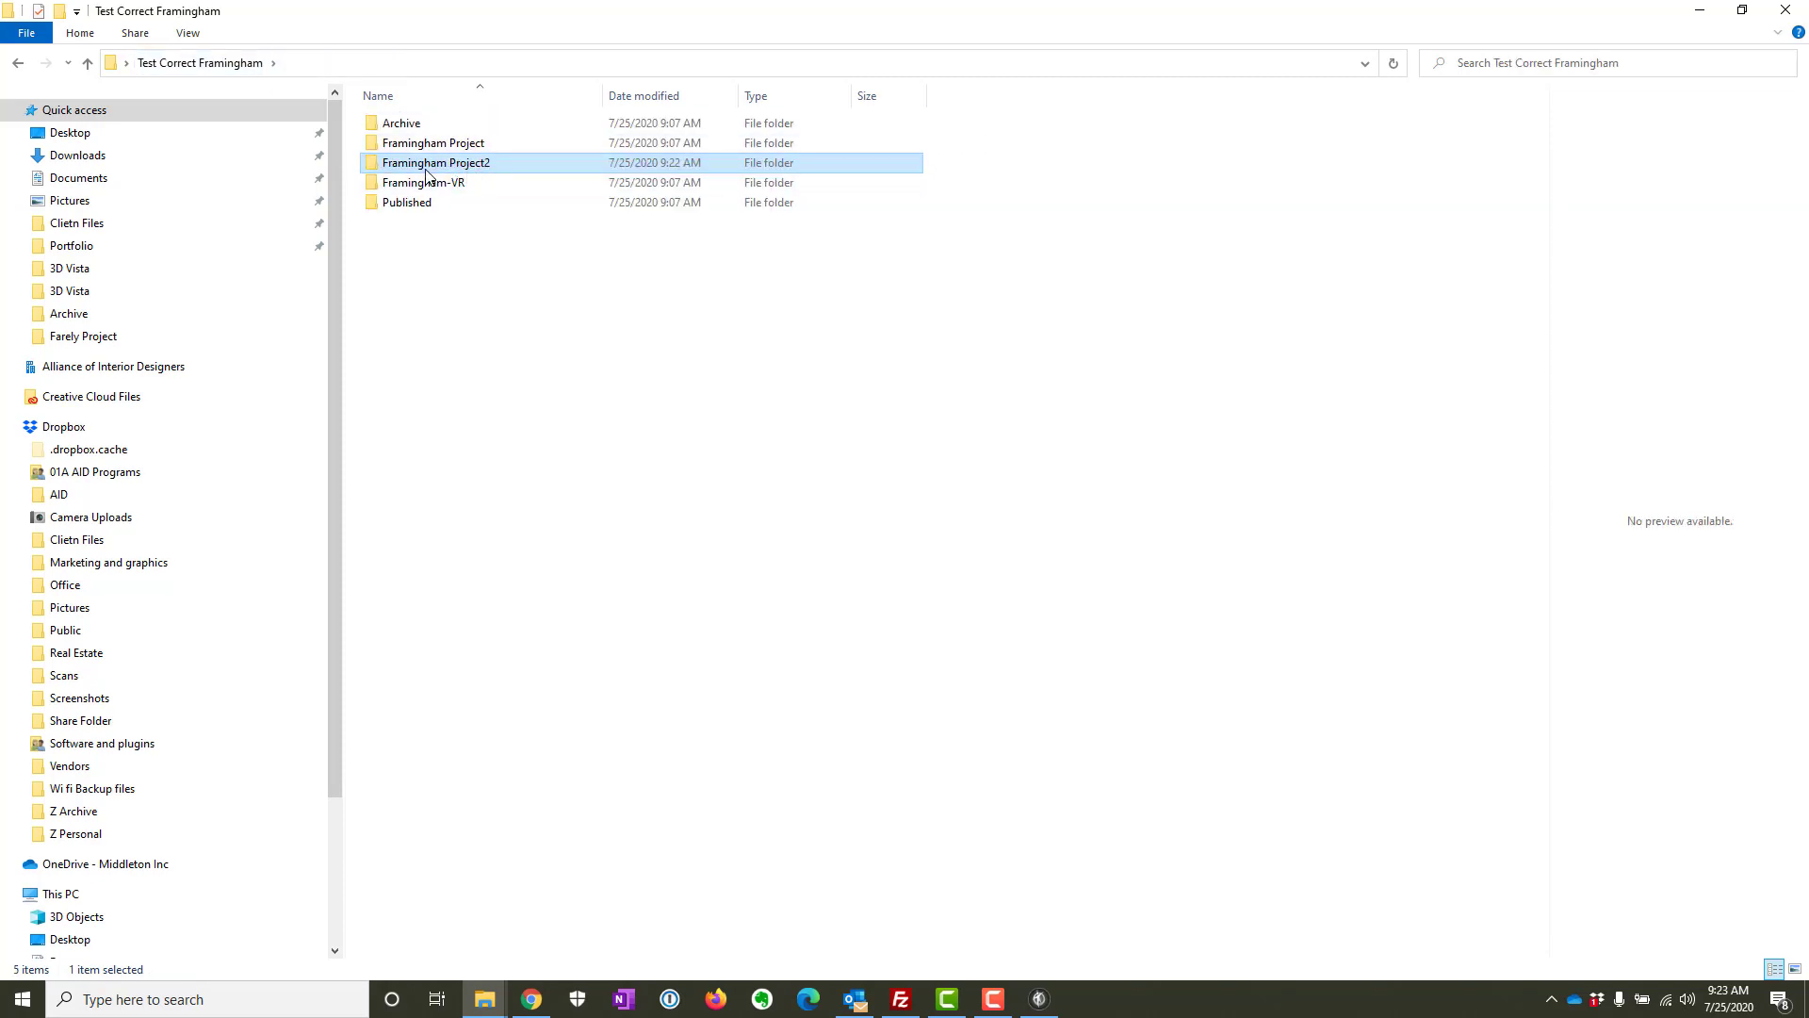
double_click(426, 167)
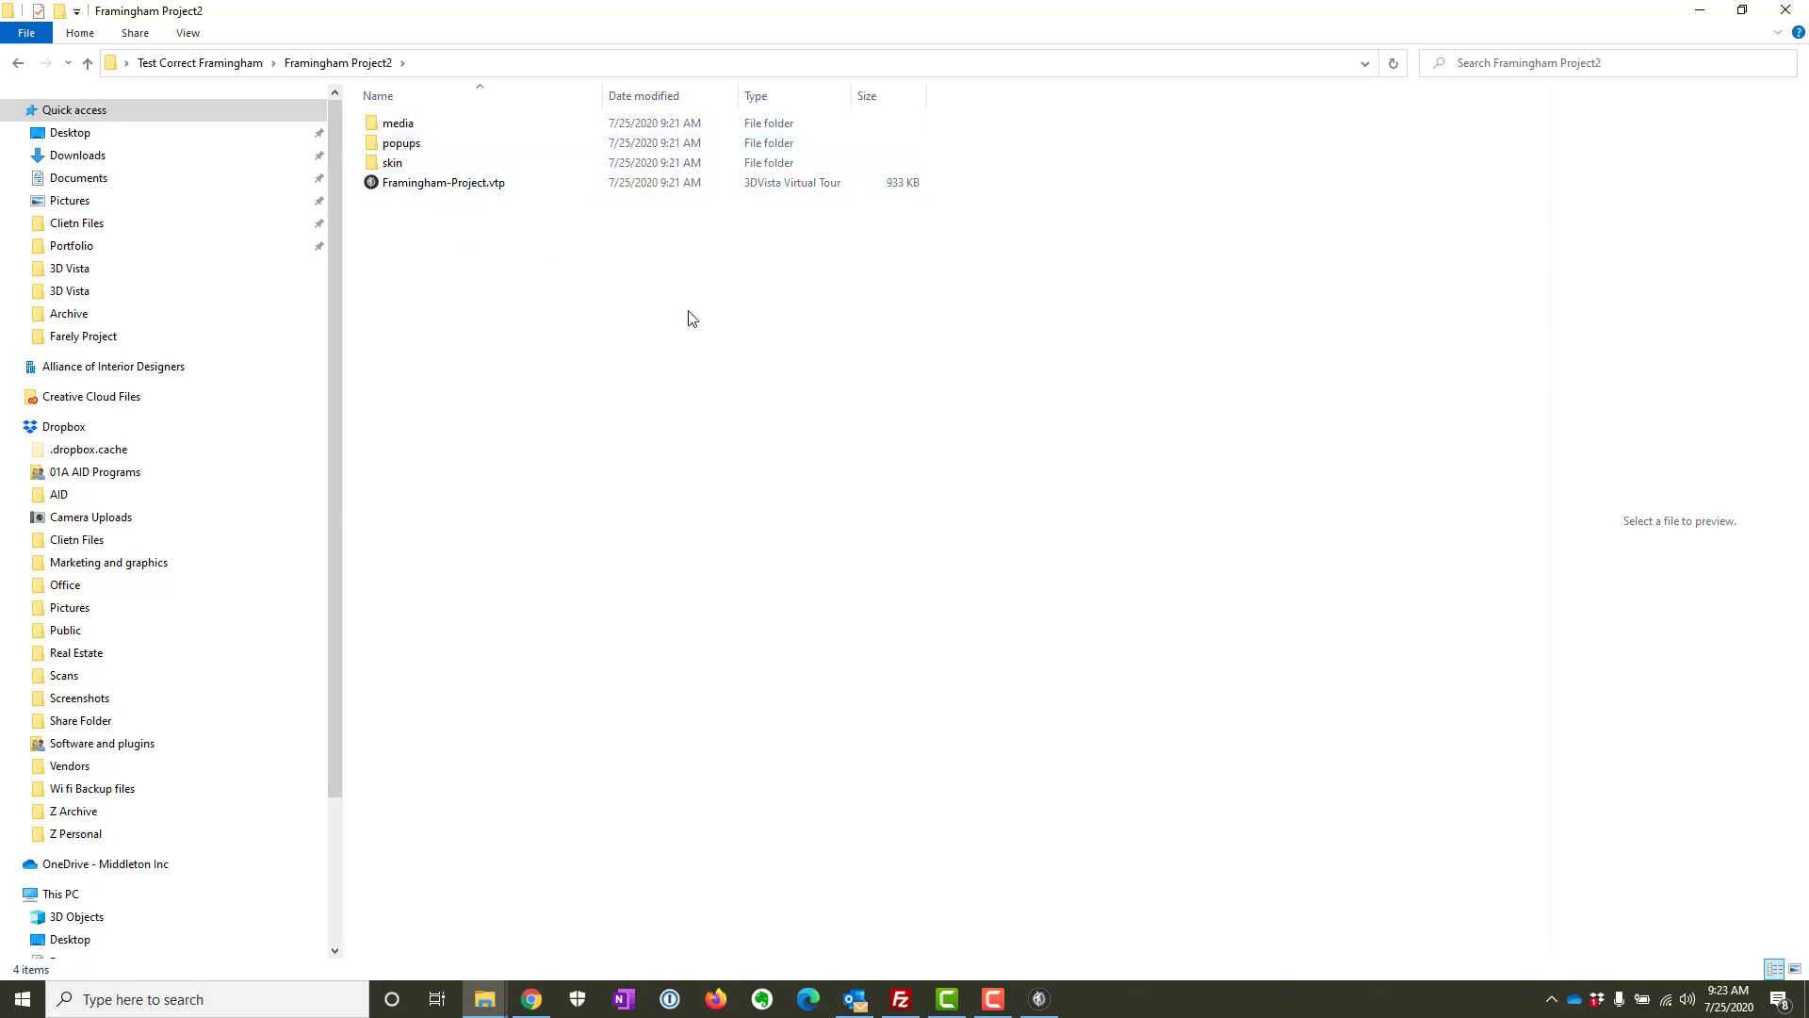
left_click(1041, 1001)
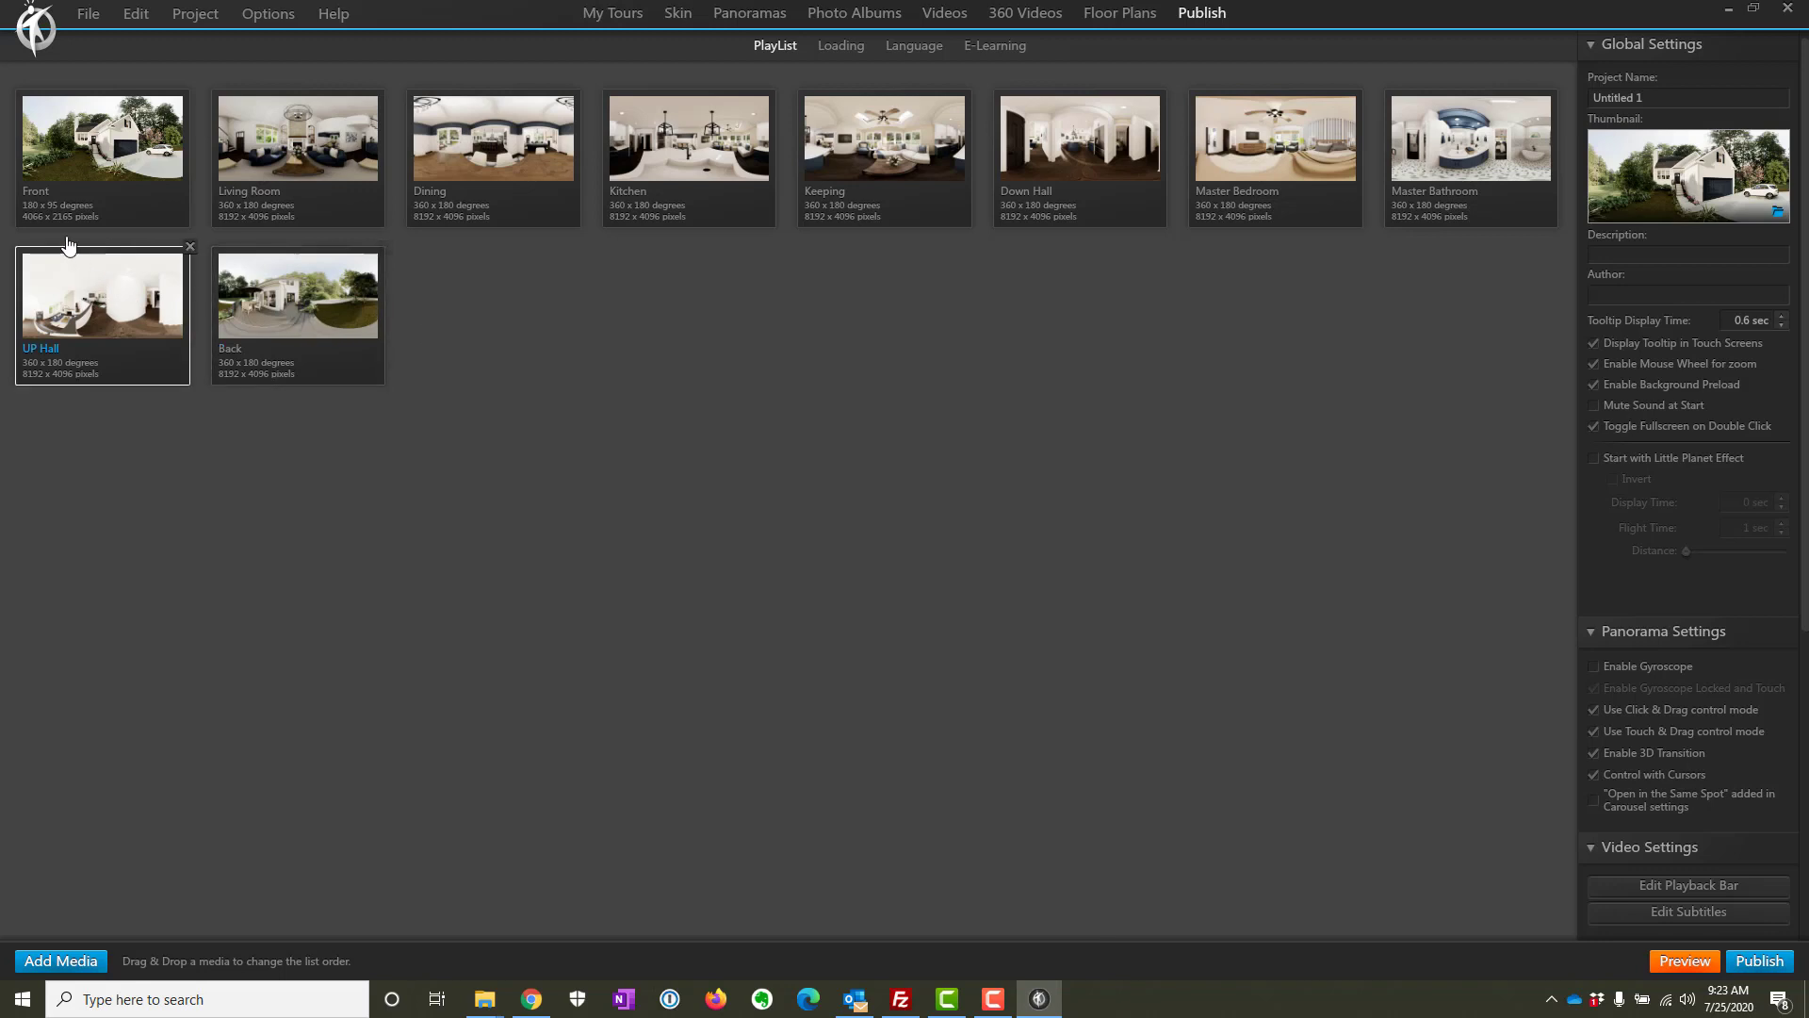